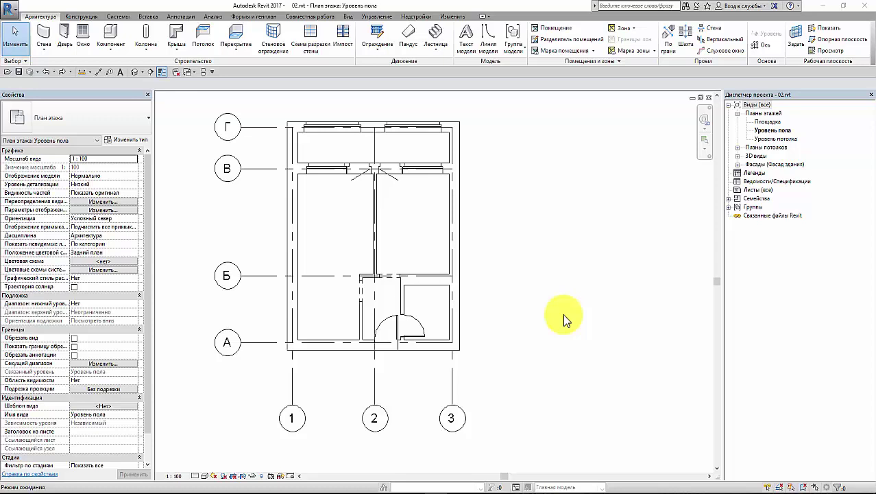
Step: Select the outer wall running along axis 3 of the floor plan
left_click(452, 15)
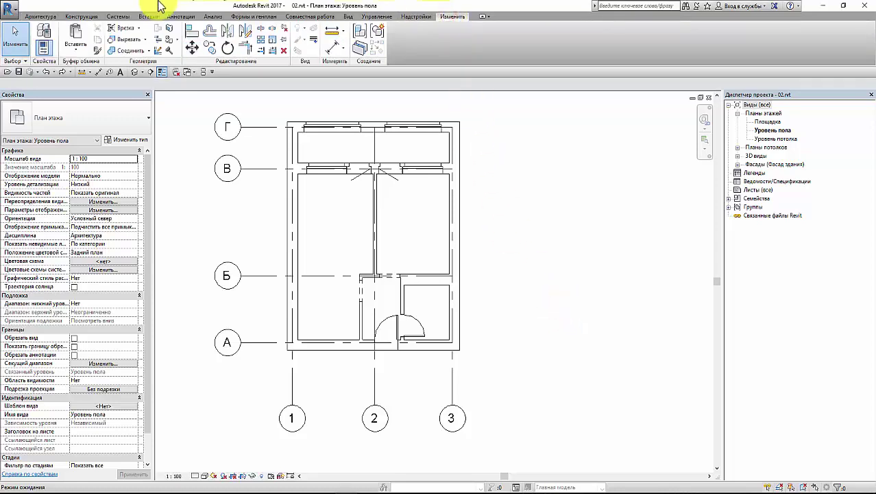
left_click(41, 16)
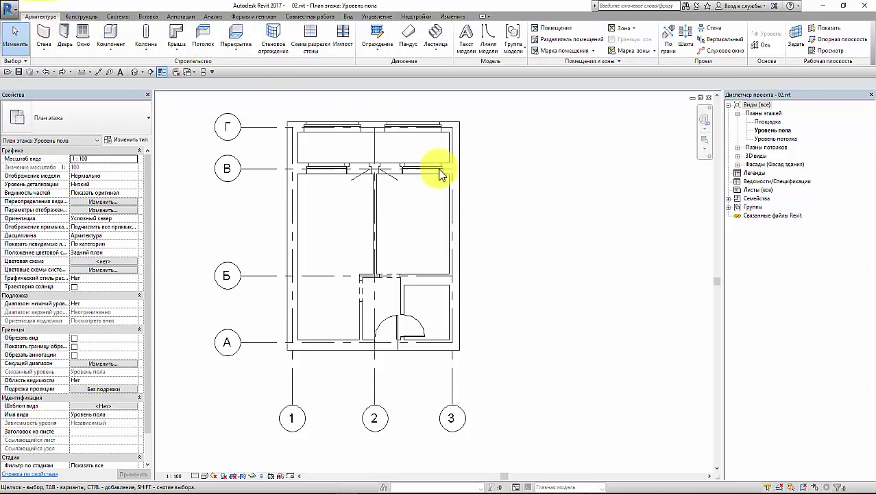
left_click(456, 192)
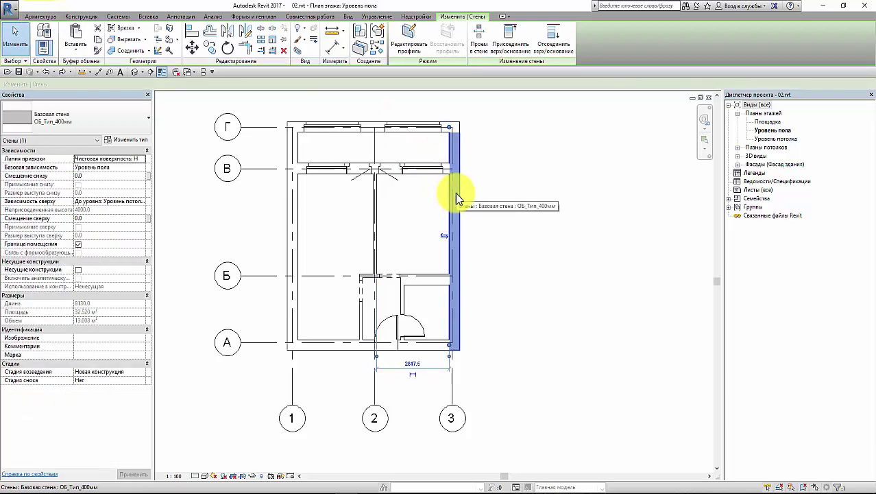
left_click(504, 190)
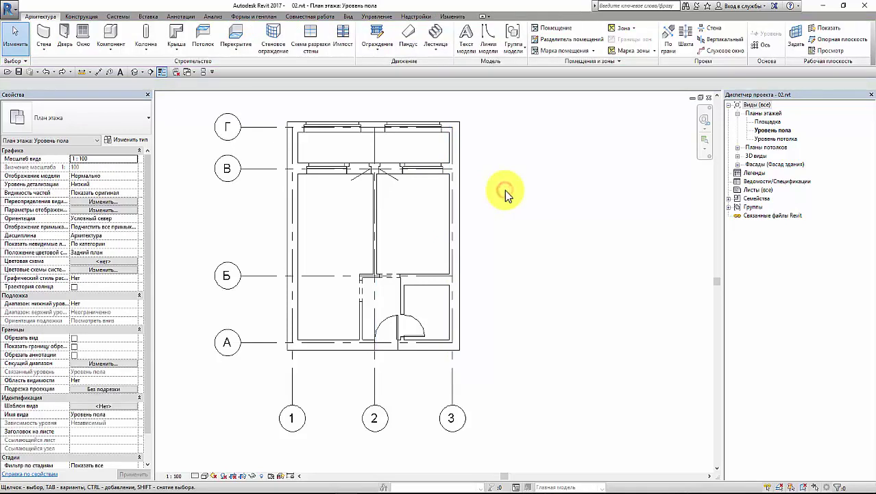
left_click(455, 193)
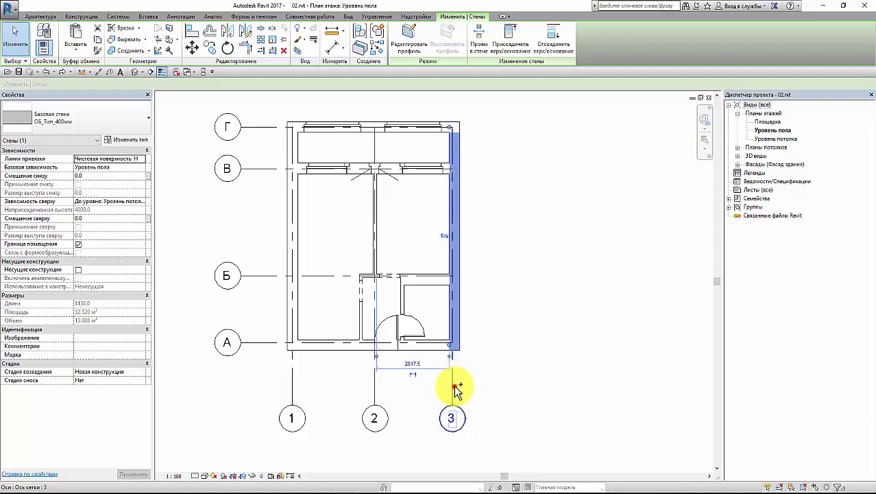
Step: Add grid line 3 to the wall selection and move both 800 to the right
left_click(454, 388, "ctrl")
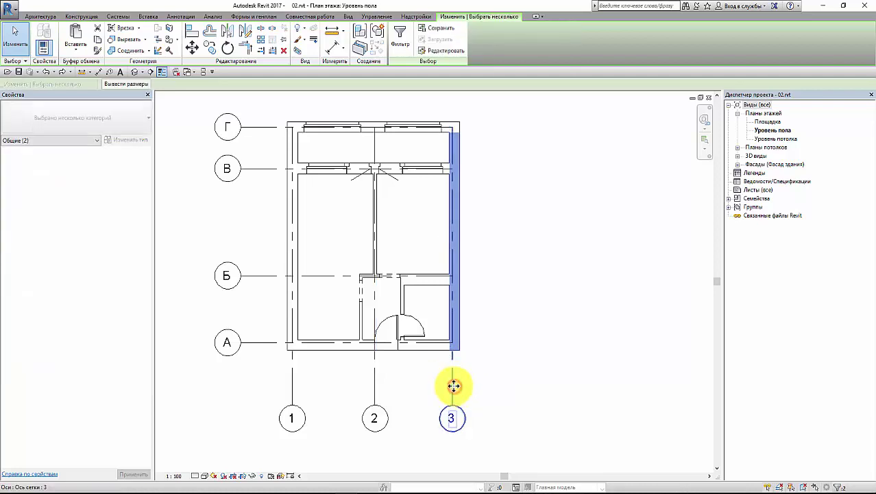
left_click(190, 53)
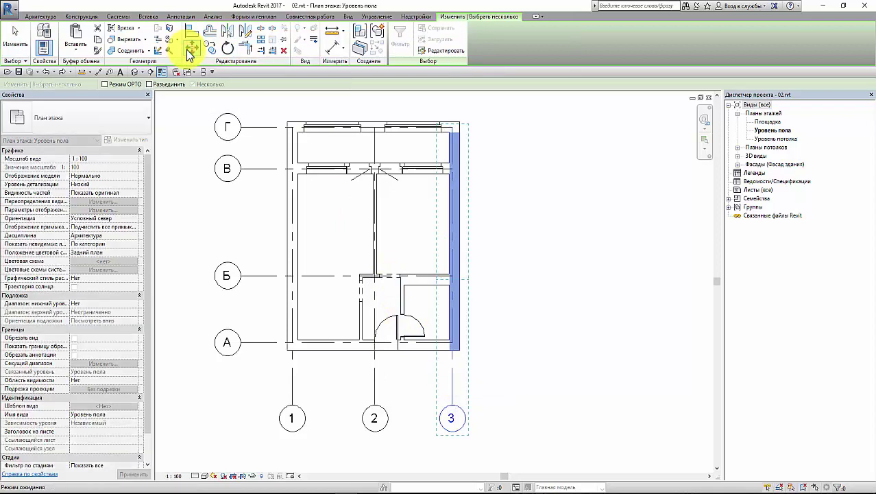
left_click(452, 135)
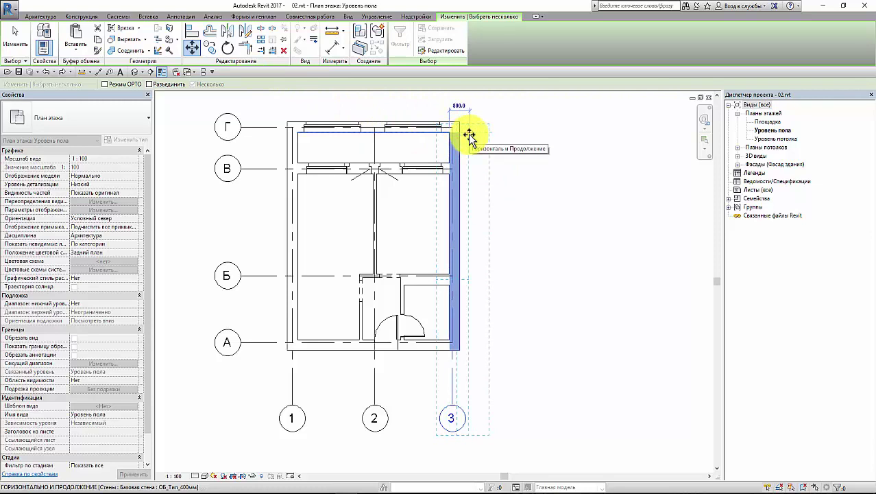
type("800")
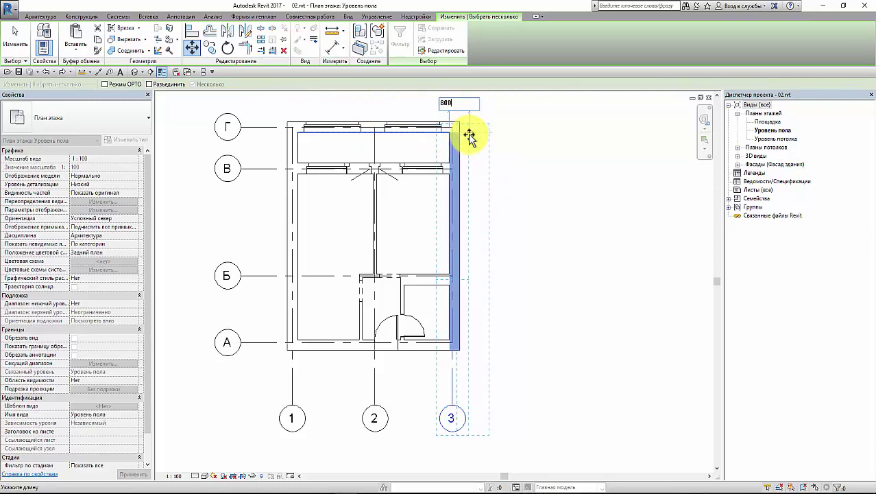
key("Return")
left_click(503, 144)
scroll(501, 145, "down", 2)
middle_click_drag(499, 149, 452, 173)
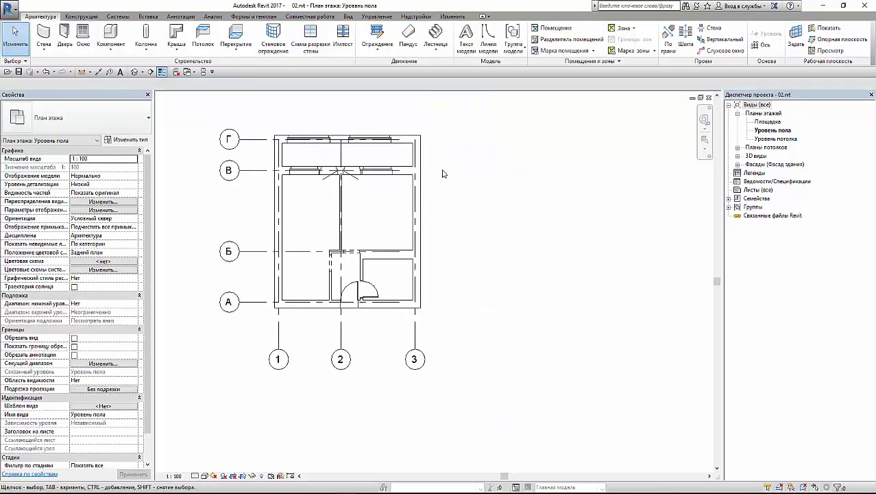
scroll(451, 173, "up", 1)
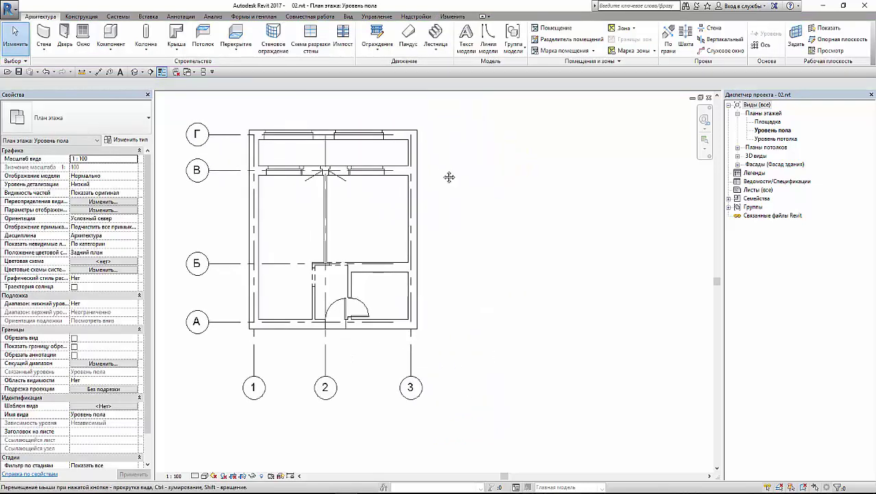
Step: Draw a short free-standing vertical wall to the right of the apartment
left_click(44, 33)
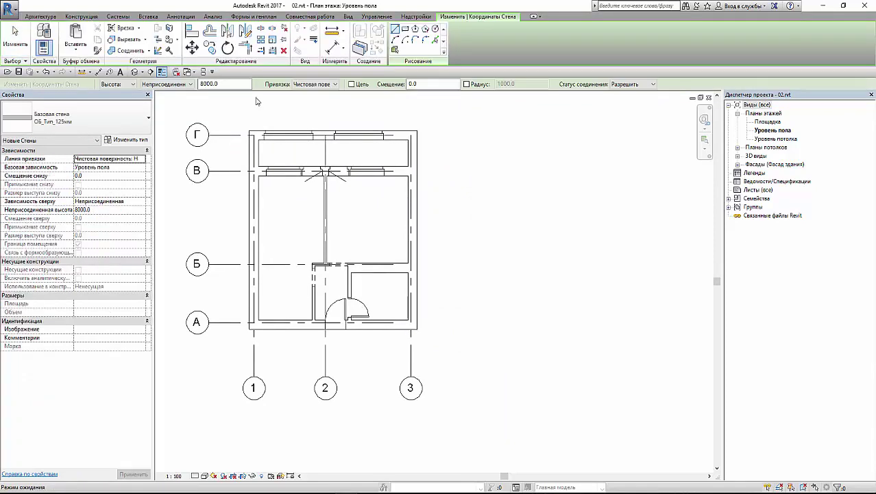
scroll(506, 157, "up", 1)
left_click(476, 199)
left_click(476, 168)
key("Escape")
key("Escape")
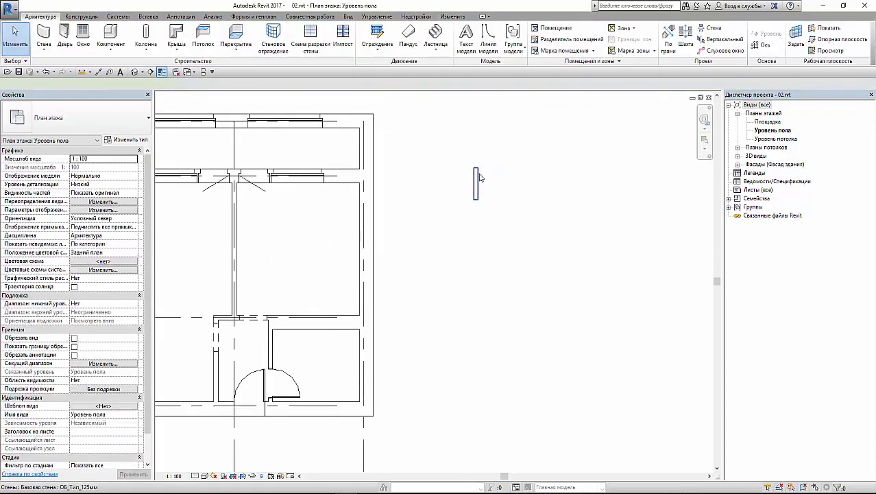
Step: Start moving the short wall, locking the move to horizontal with Shift
left_click(478, 180)
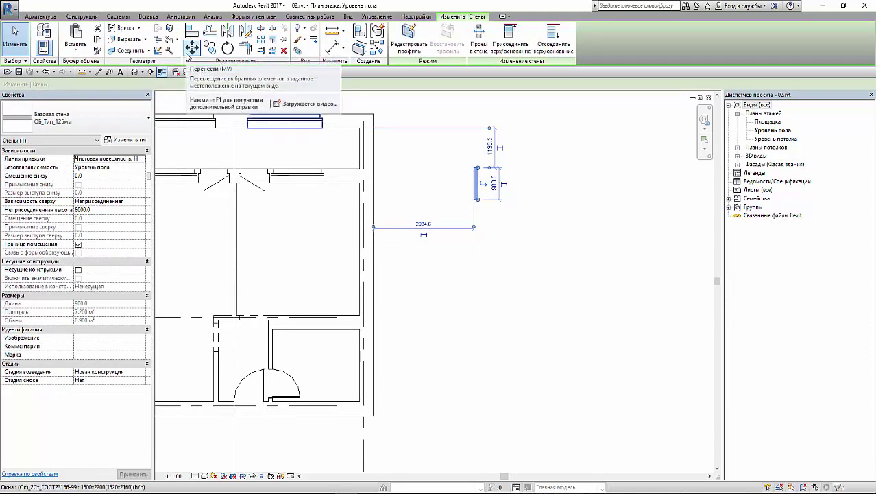
left_click(191, 48)
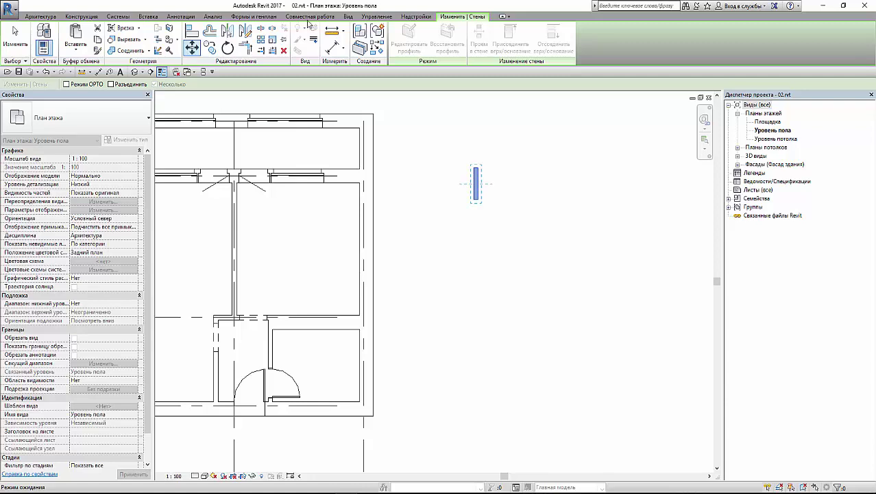
left_click(191, 48)
left_click(407, 224)
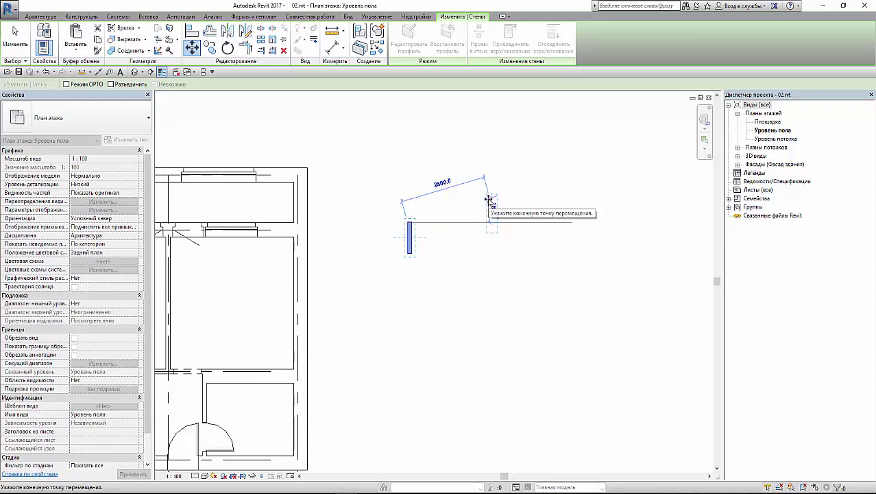
key("shift")
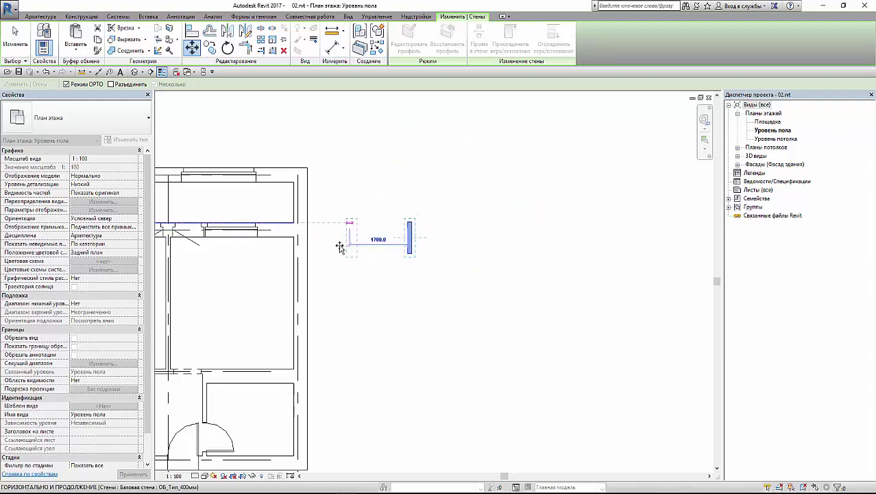
Step: Cancel the move and draw a 1300-long horizontal wall off the short wall
left_click(407, 248)
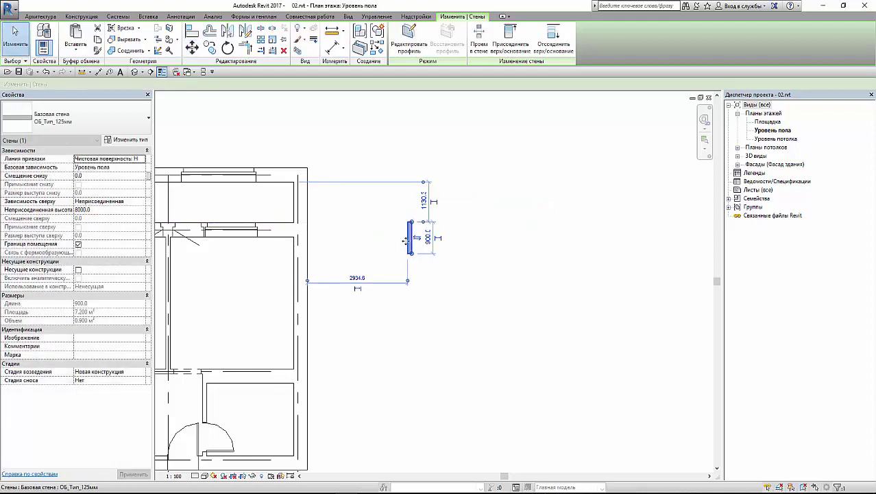
key("Escape")
left_click(46, 36)
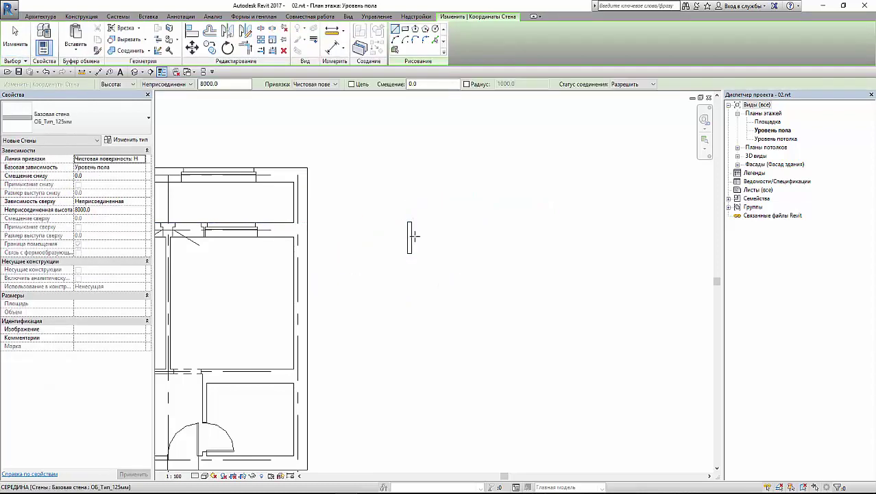
left_click(411, 239)
left_click(436, 239)
key("Escape")
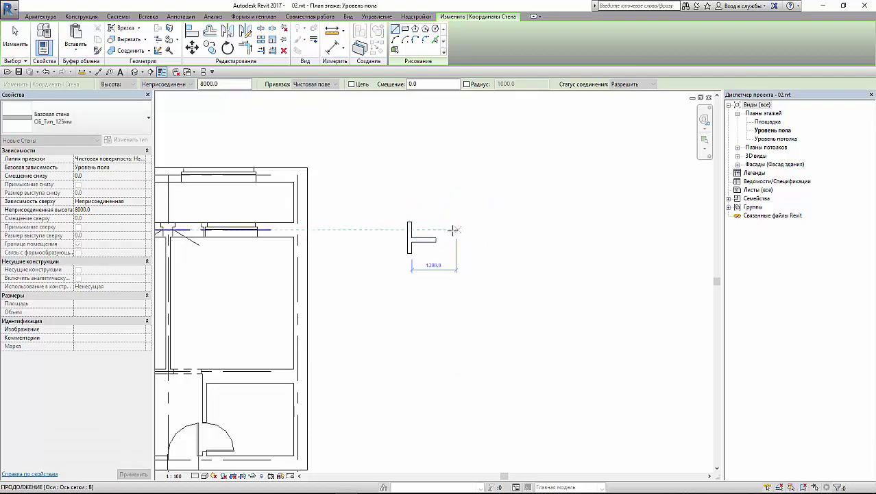
scroll(450, 233, "up", 2)
key("Escape")
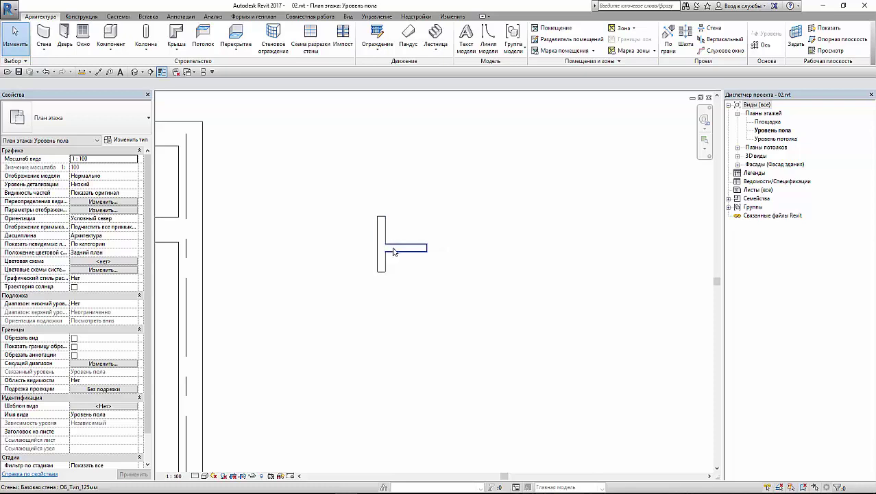
Step: Move the vertical short wall 600 to the left
left_click(384, 226)
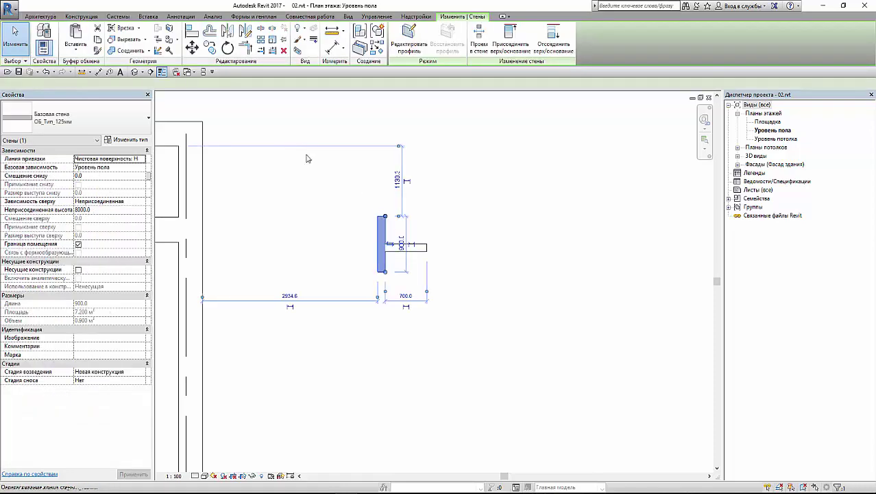
left_click(192, 47)
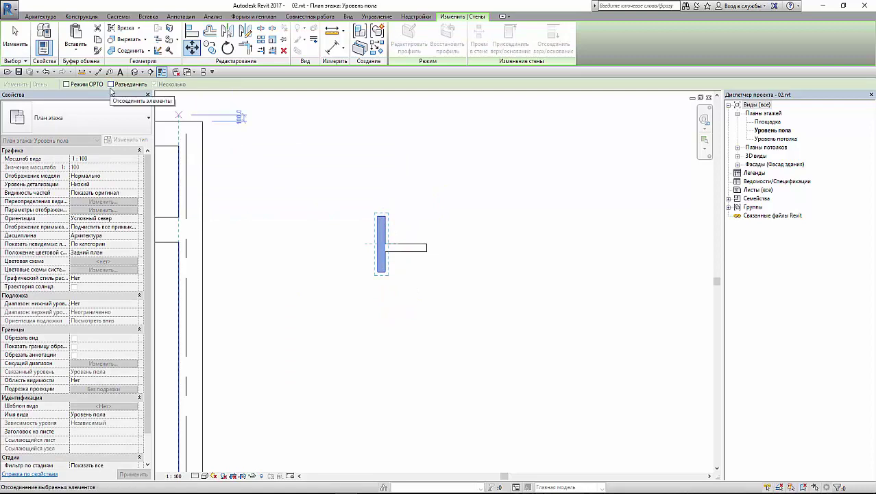
left_click(386, 226)
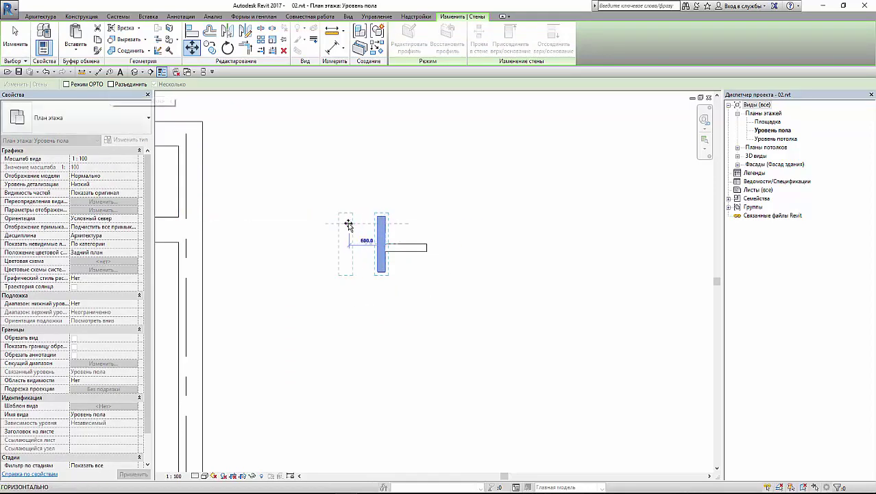
left_click(350, 225)
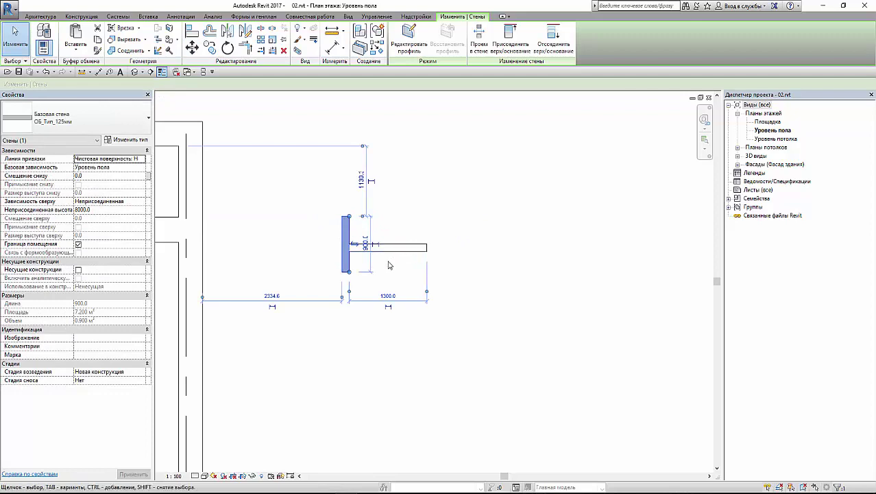
left_click(389, 265)
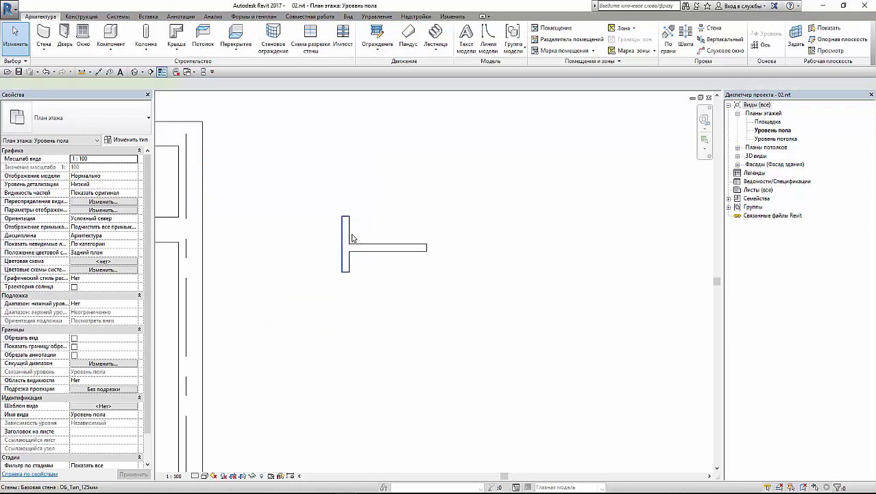
Step: Move the vertical wall further left with MV, disjoining it from the joined wall
left_click(352, 238)
key("m")
key("v")
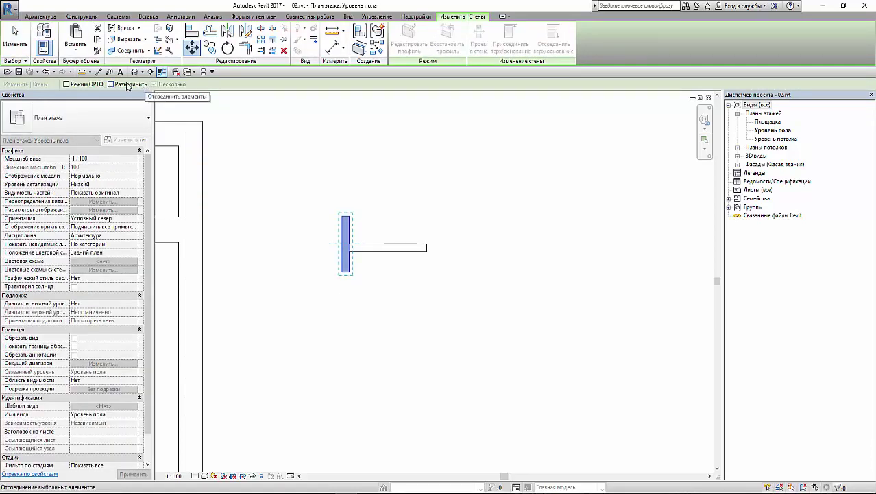
left_click(127, 85)
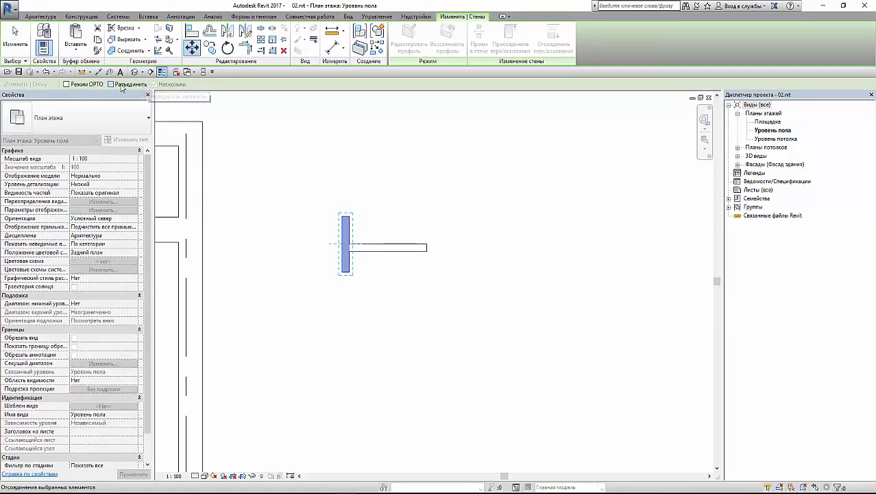
left_click(352, 238)
left_click(305, 226)
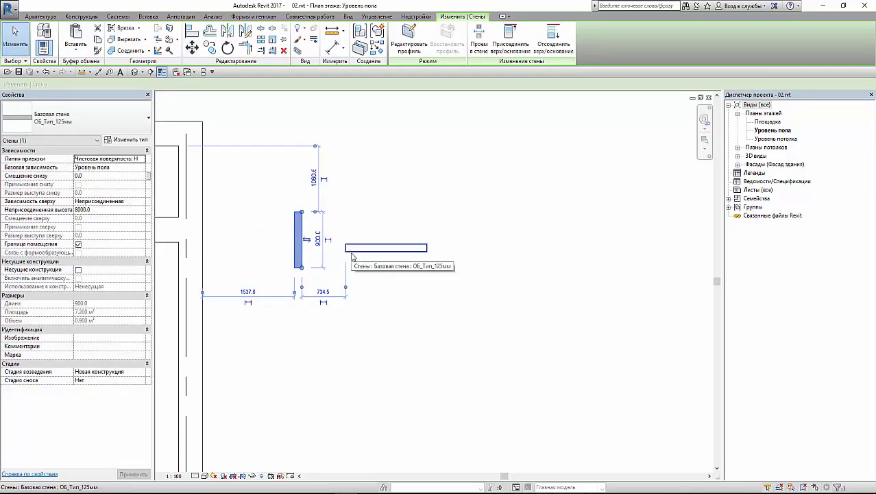
left_click(384, 278)
Step: Window-select the two stray wall pieces, delete them, and zoom out
left_click_drag(278, 182, 438, 306)
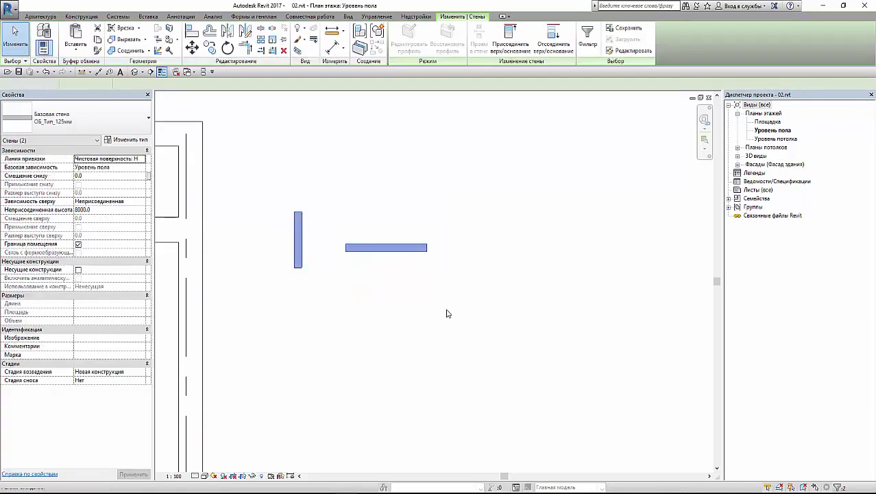
key("Delete")
scroll(456, 232, "down", 3)
scroll(478, 178, "down", 2)
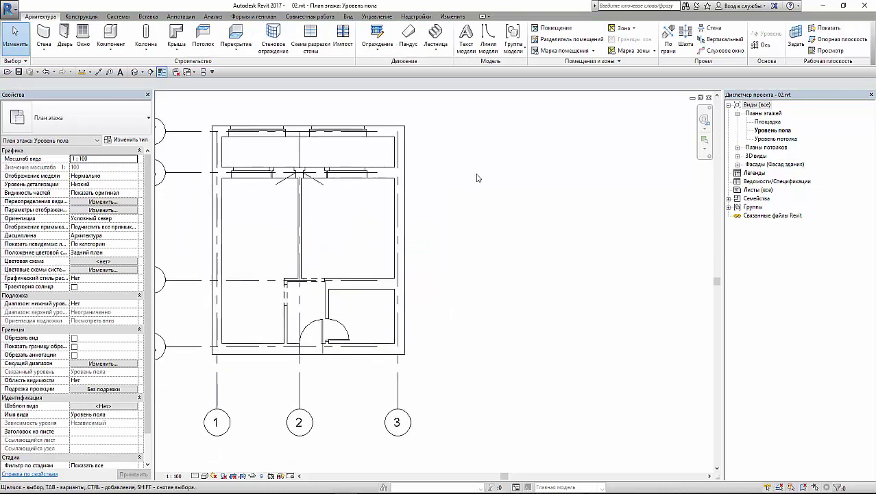
scroll(503, 236, "down", 1)
middle_click_drag(503, 237, 489, 247)
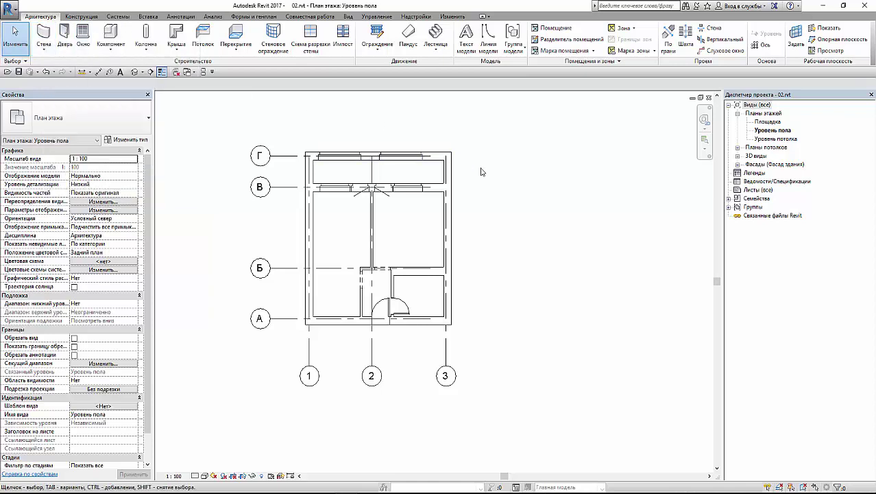
key("w")
key("a")
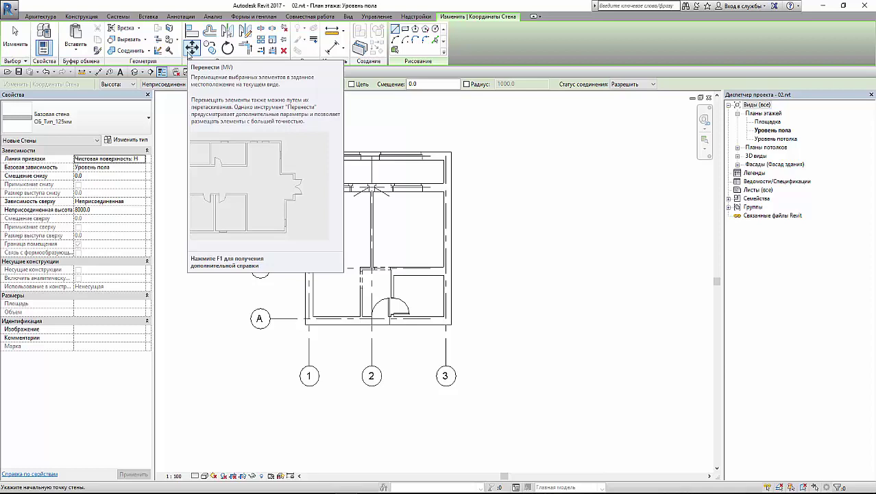
key("Escape")
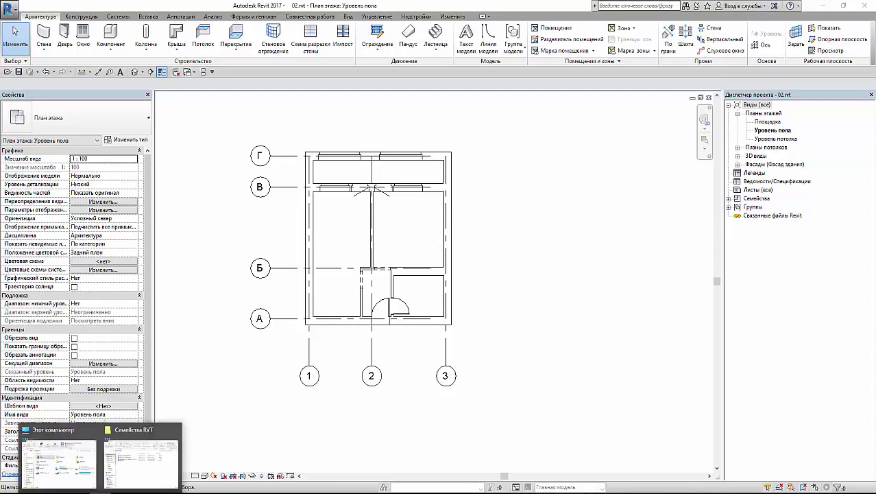
Step: Open Мебель.rvt from the Семейства RVT folder and minimize File Explorer
left_click(199, 453)
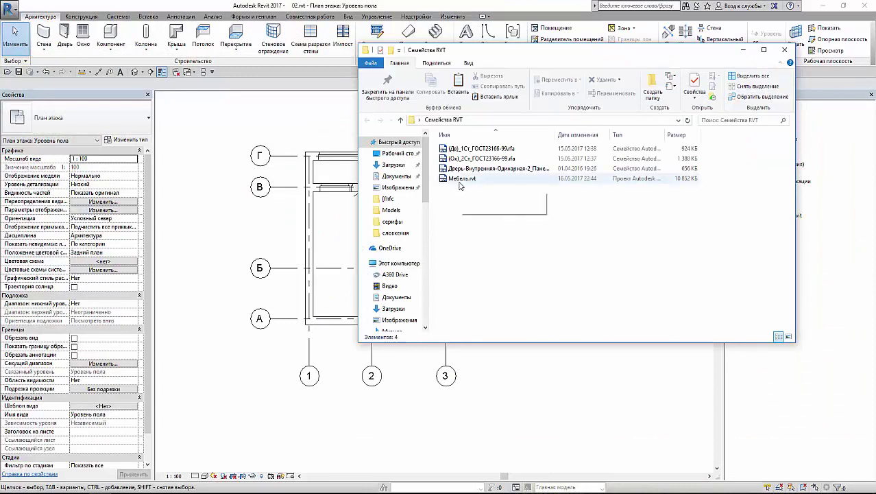
left_click(460, 181)
double_click(460, 180)
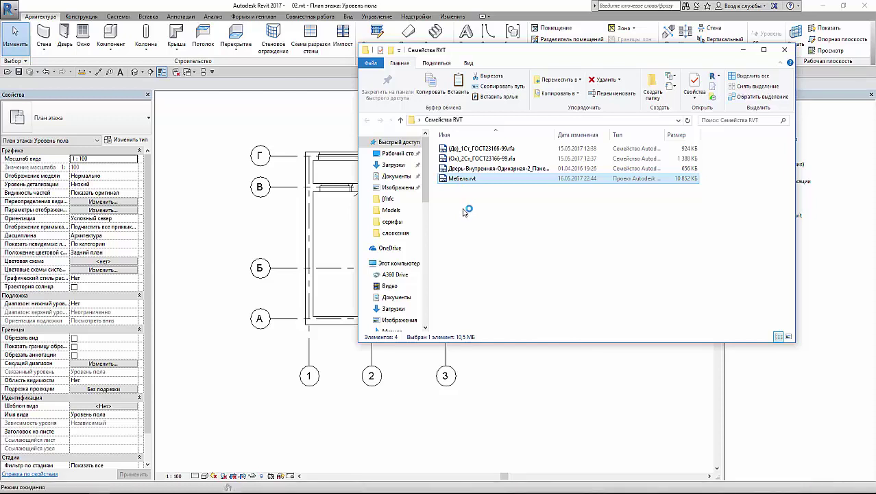
left_click(745, 51)
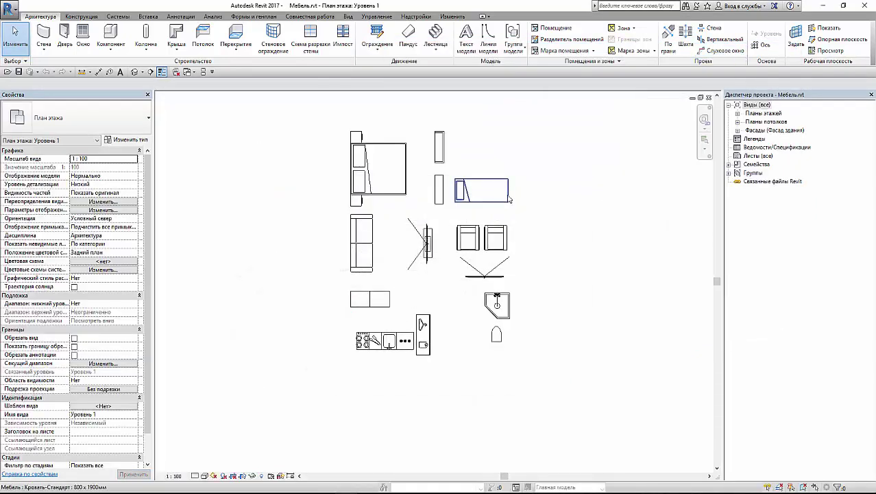
Step: Window-select all furniture in Мебель.rvt and switch to 02.rvt's Уровень пола plan
middle_click_drag(466, 189, 434, 197)
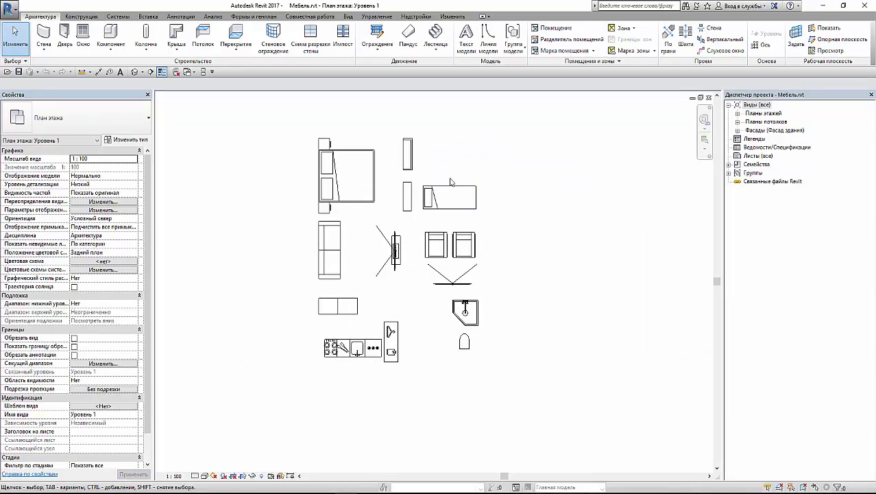
left_click_drag(253, 115, 528, 400)
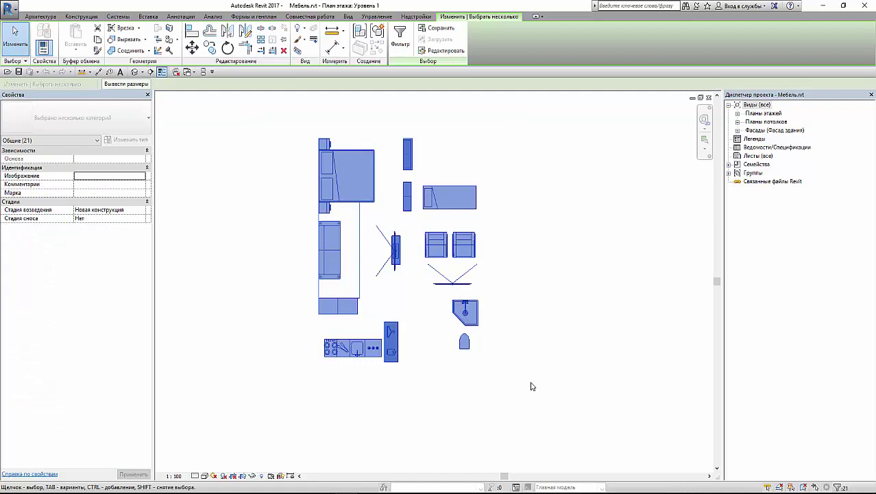
left_click(189, 73)
left_click(203, 85)
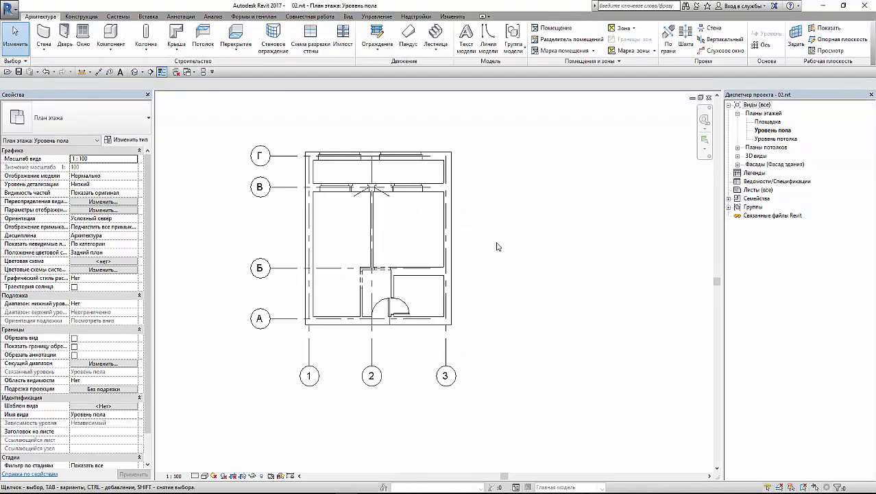
Step: Paste the copied furniture into 02.rvt, placed right of the apartment
key("ctrl+v")
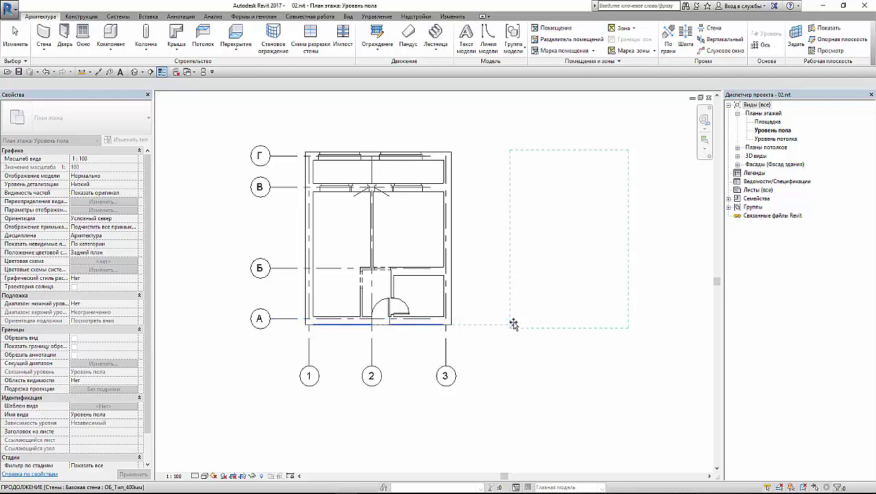
left_click(513, 322)
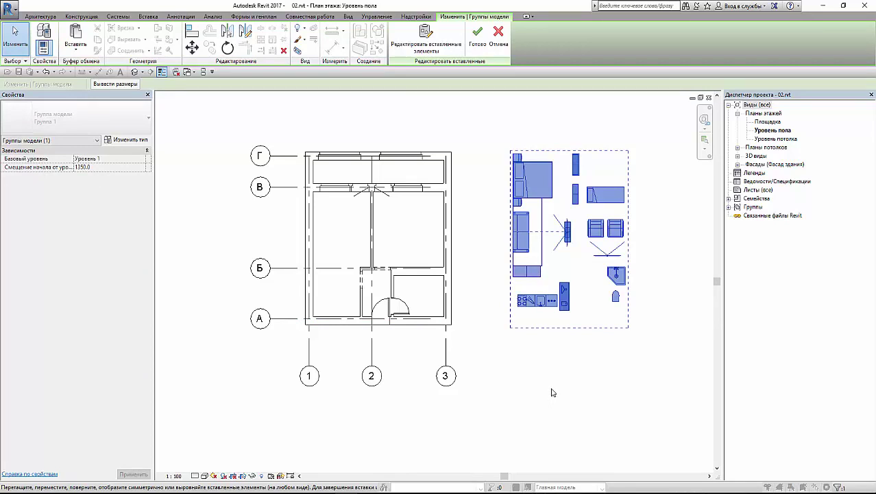
key("Escape")
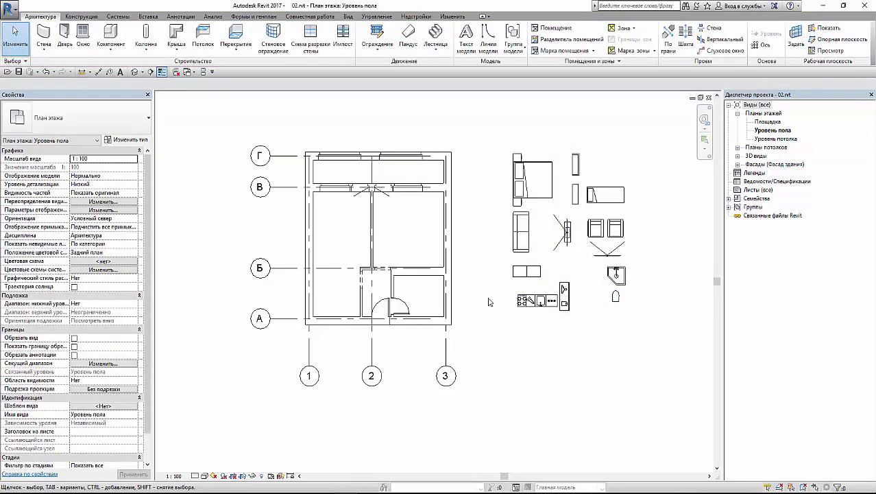
left_click(109, 38)
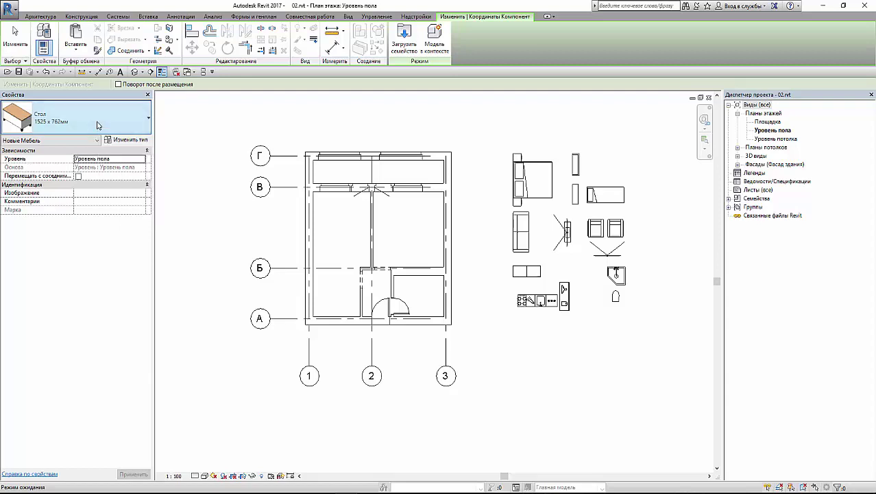
left_click(97, 126)
left_click_drag(157, 321, 152, 281)
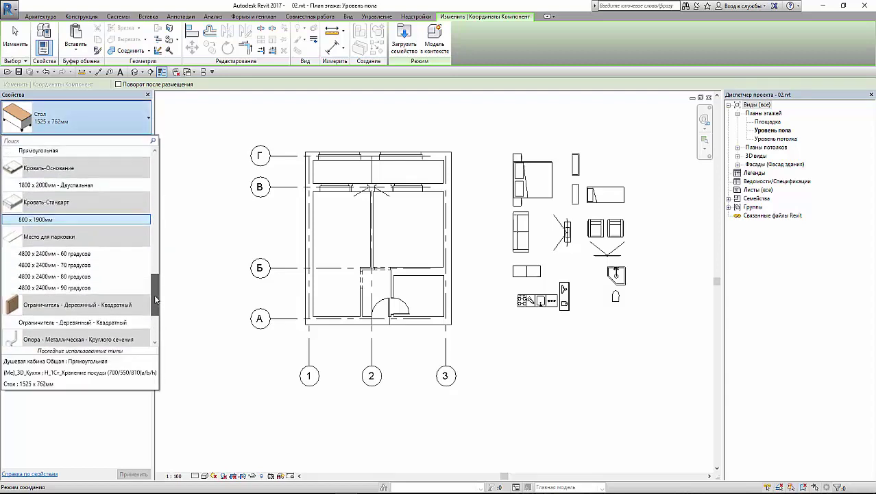
scroll(153, 283, "down", 2)
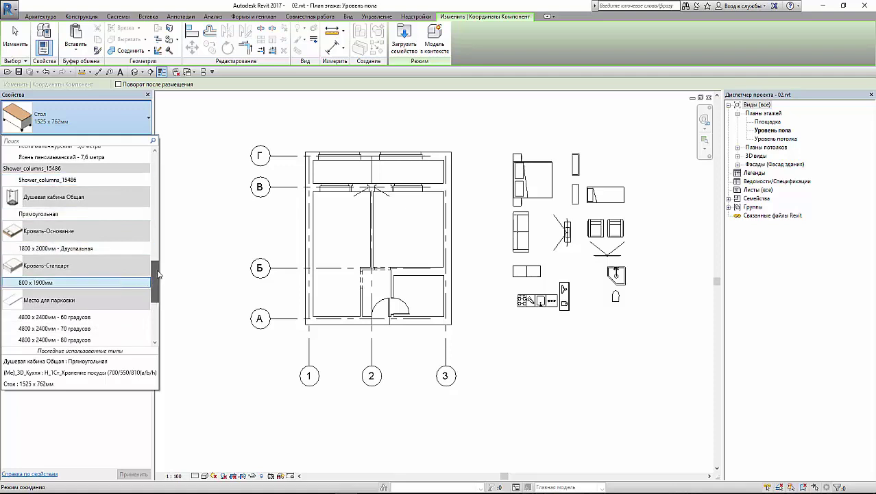
left_click_drag(156, 278, 155, 207)
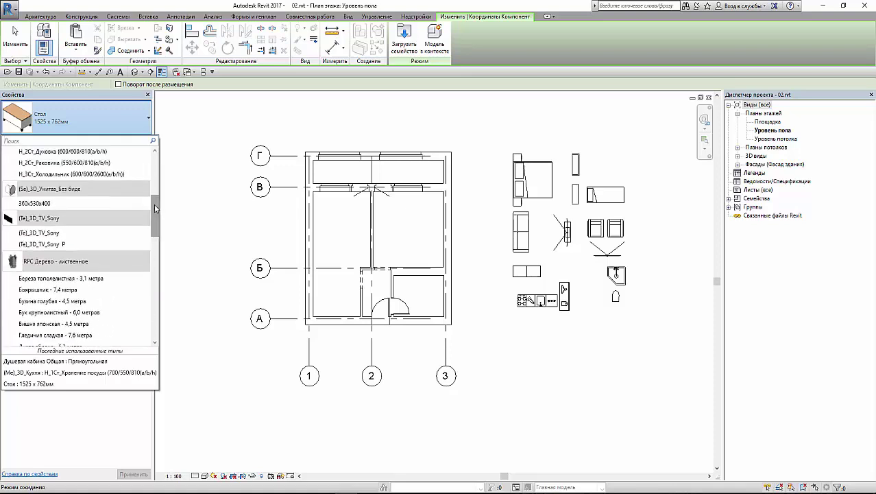
left_click(105, 133)
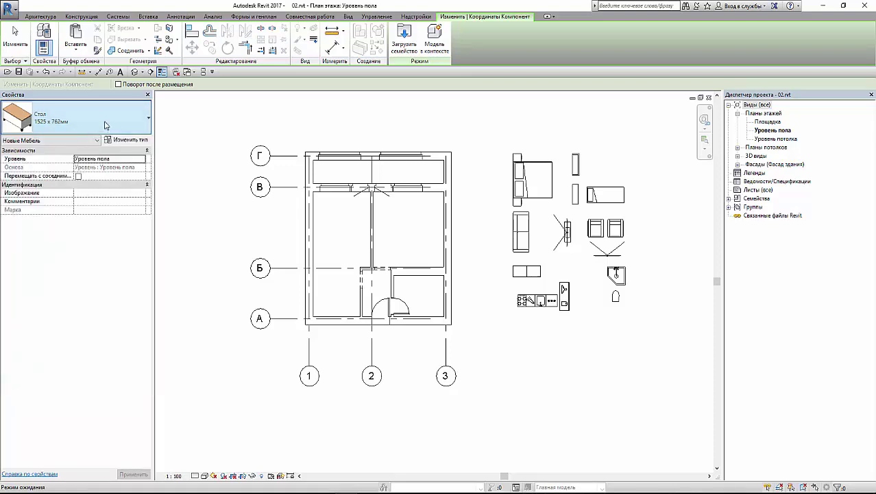
left_click(40, 16)
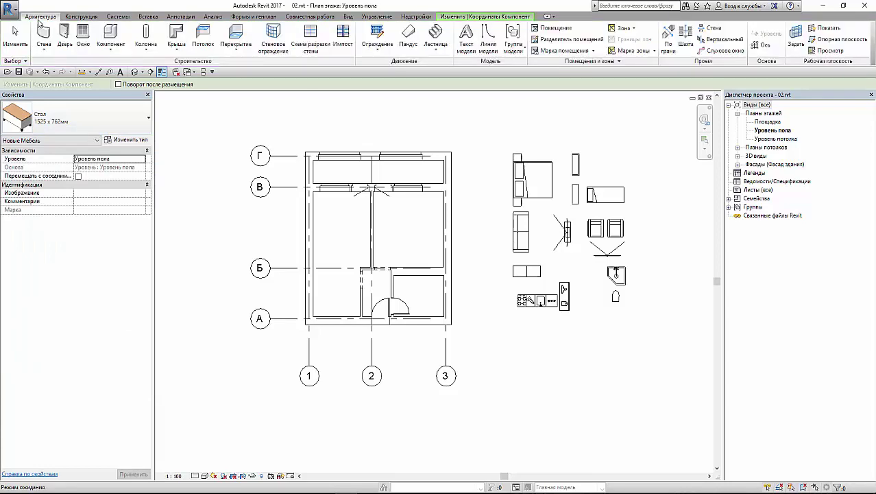
left_click(118, 43)
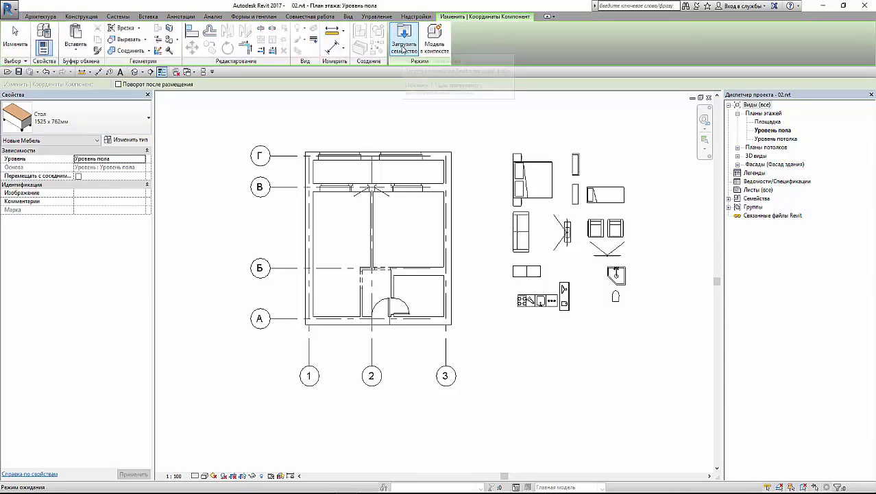
left_click(404, 46)
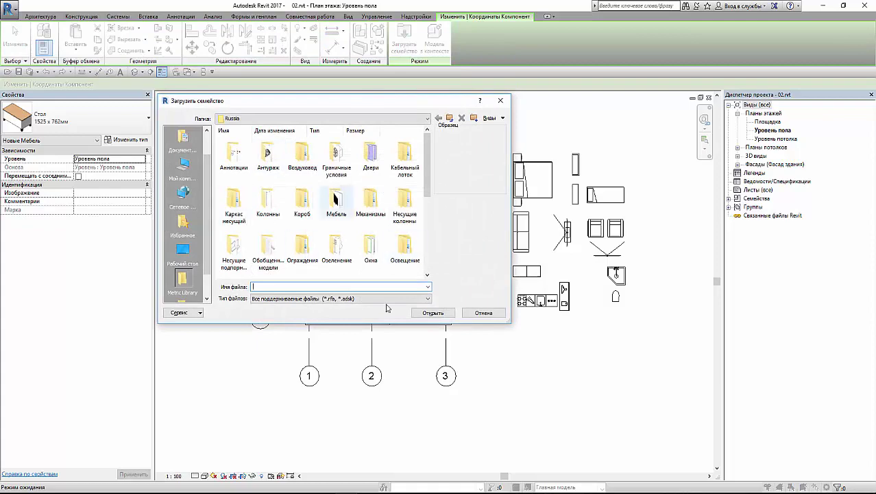
left_click(467, 313)
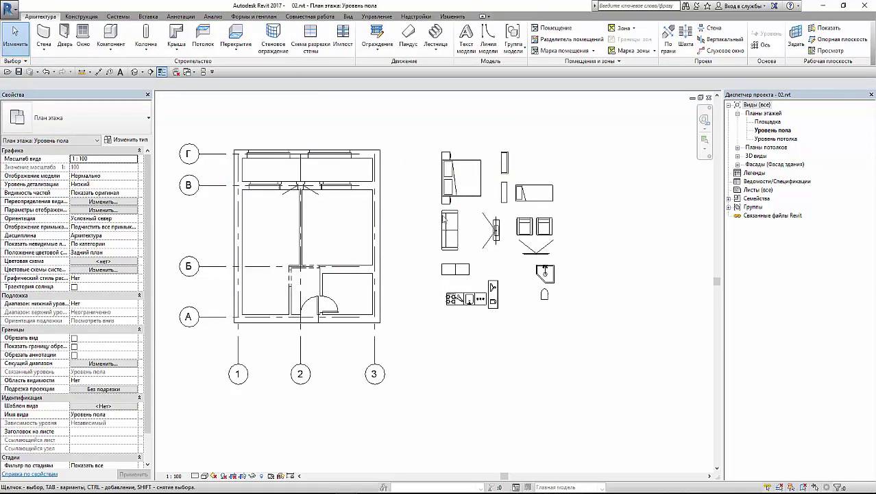
Step: Move the double bed with MV into the apartment's upper-left room
left_click(466, 194)
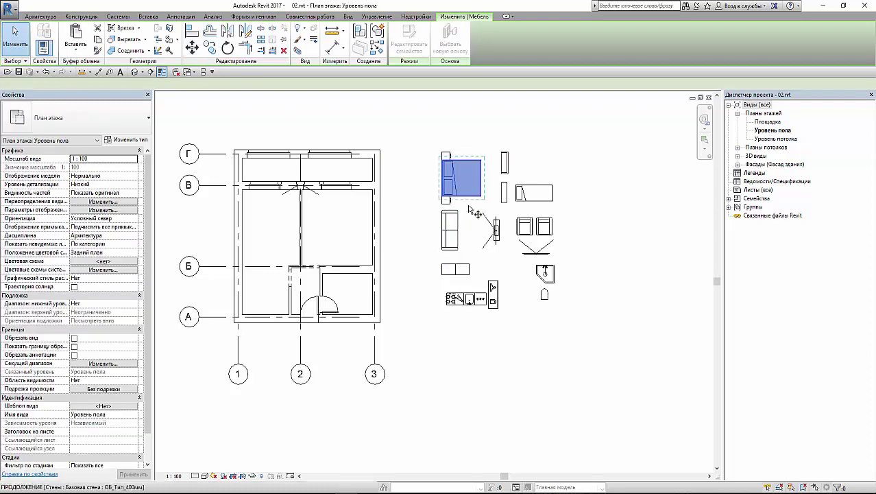
key("m")
key("v")
left_click(461, 182)
left_click(295, 227)
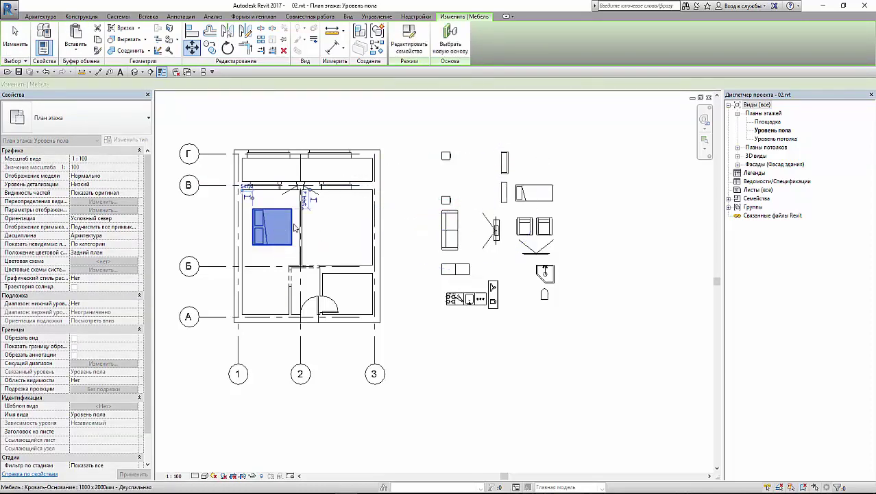
scroll(248, 192, "up", 3)
key("Escape")
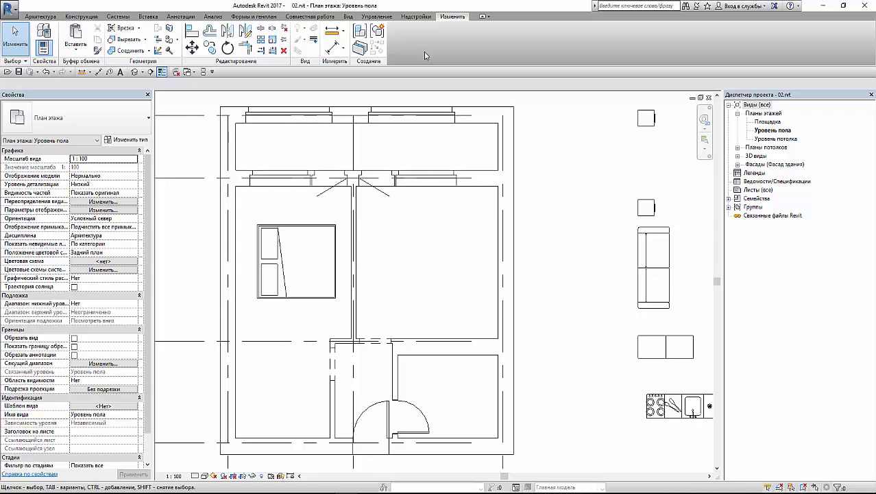
Step: Align the bed's left edge to the inner face of the room's left wall
left_click(193, 36)
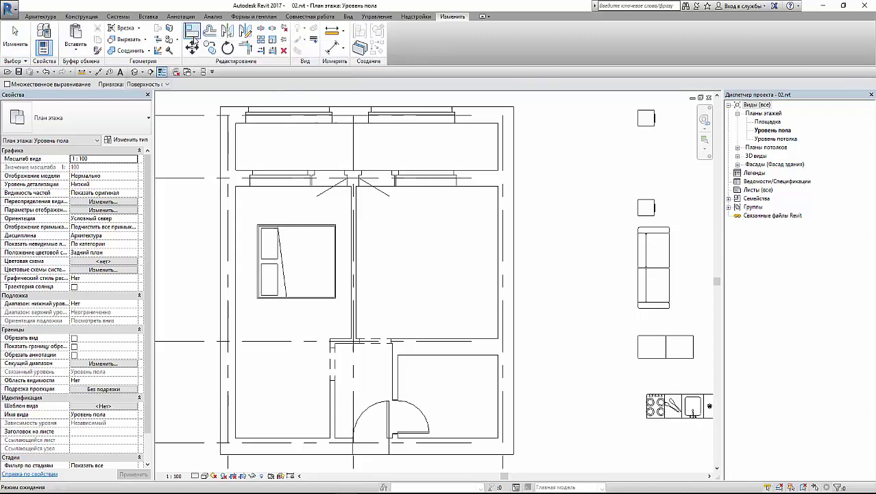
left_click(239, 229)
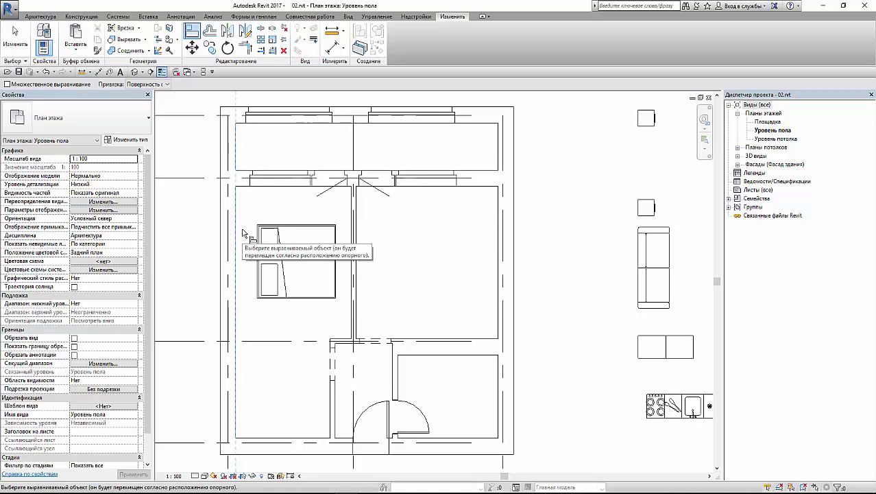
left_click(258, 237)
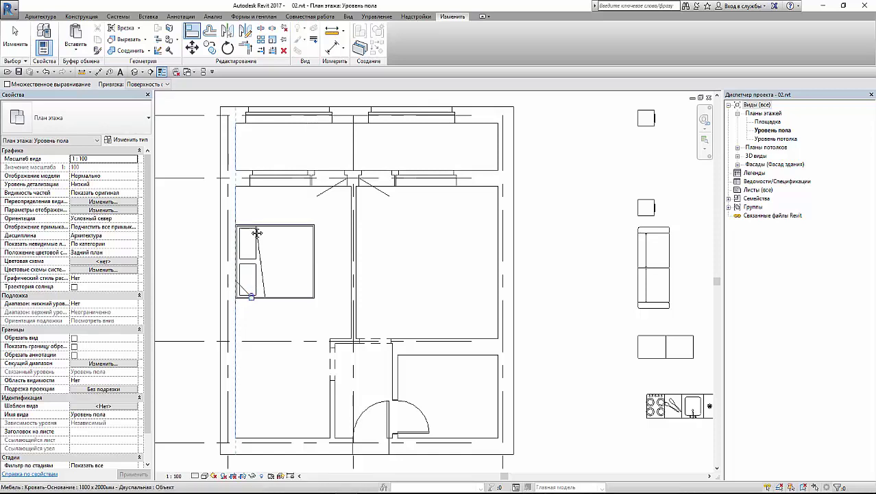
middle_click_drag(256, 233, 314, 233)
key("Escape")
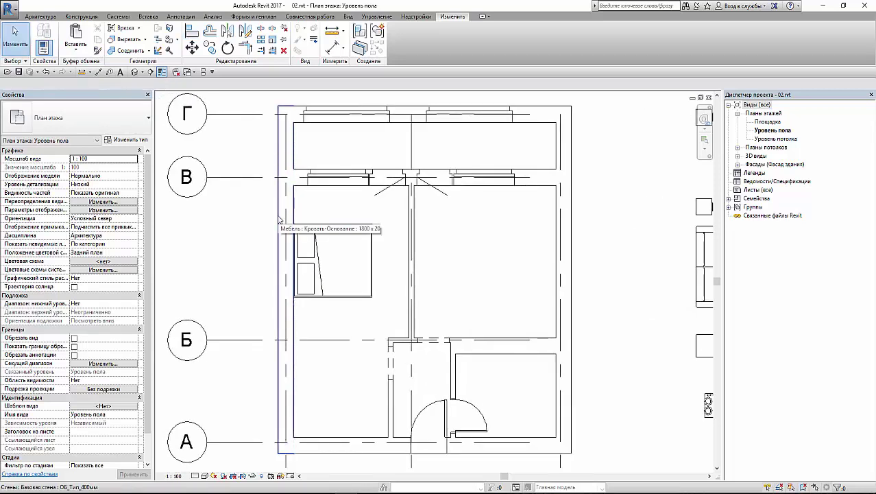
left_click(279, 220)
left_click_drag(278, 218, 251, 219)
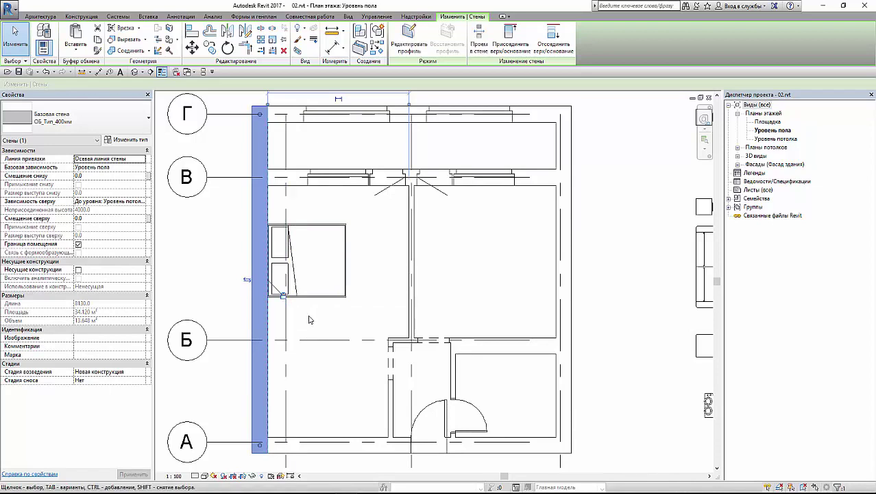
key("ctrl+z")
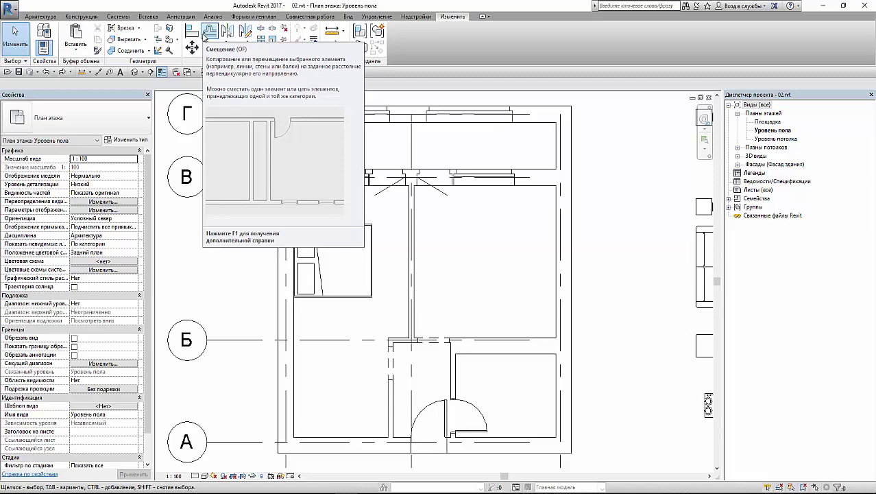
scroll(447, 209, "down", 4)
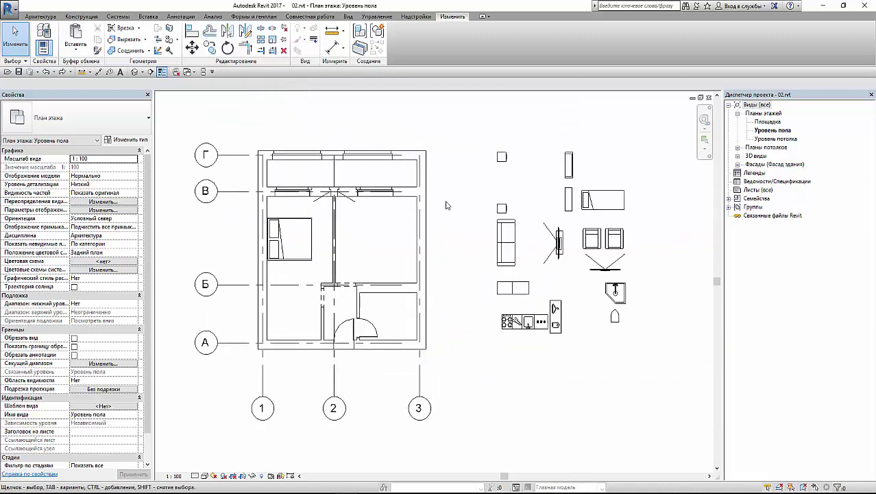
scroll(452, 203, "up", 3)
scroll(548, 184, "down", 1)
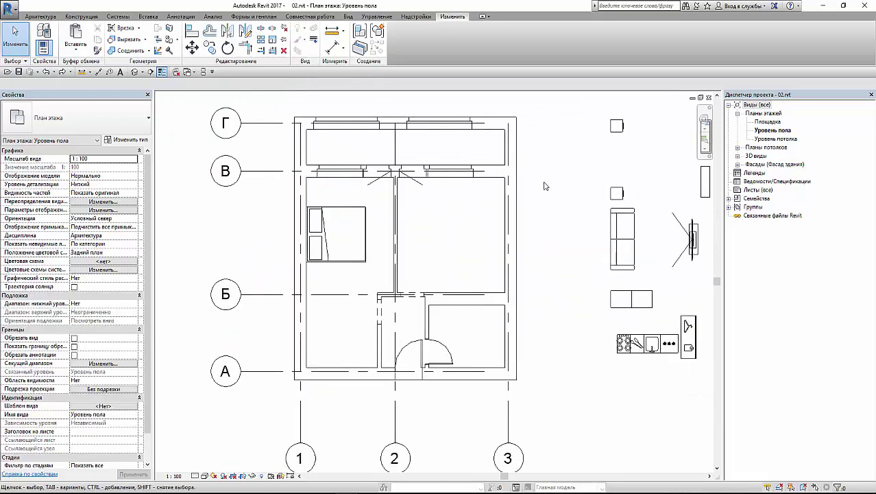
left_click(516, 159)
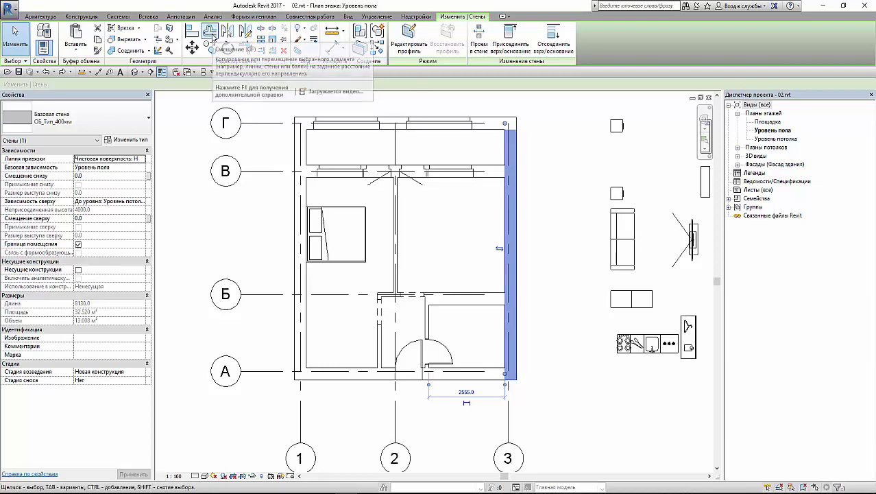
left_click(211, 31)
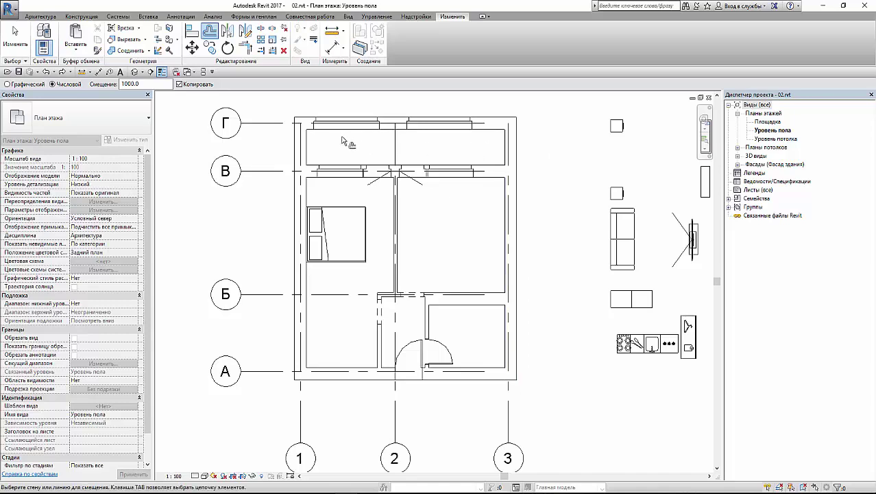
left_click(141, 84)
left_click_drag(141, 83, 120, 84)
type("25")
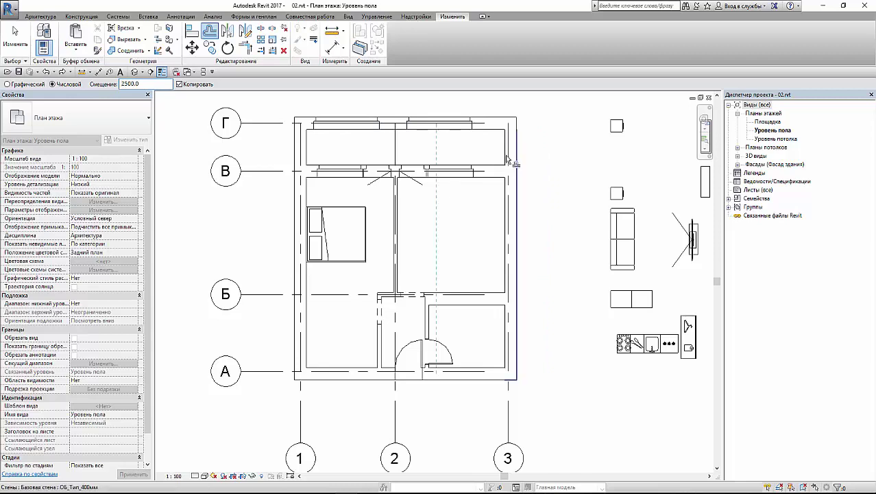
left_click(519, 161)
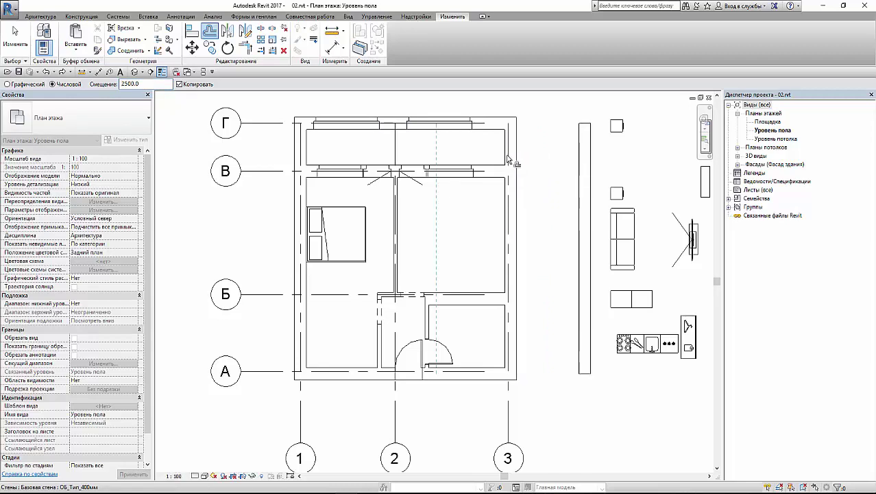
scroll(491, 144, "down", 1)
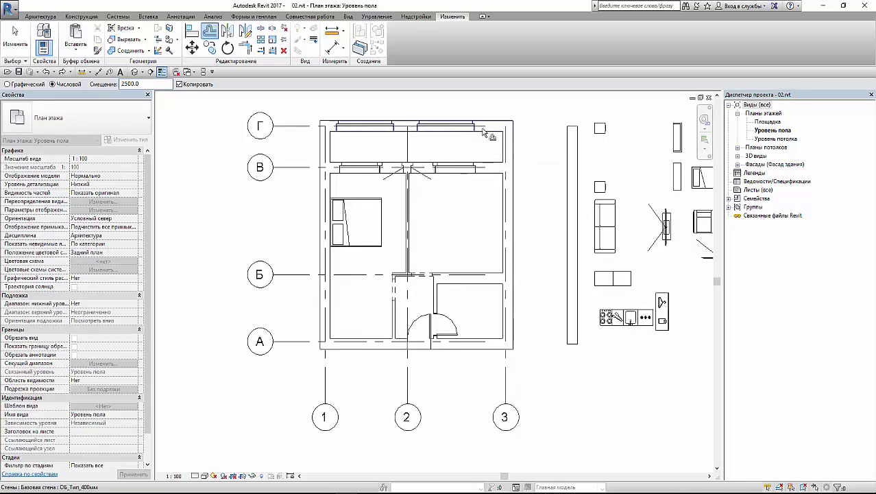
middle_click_drag(402, 120, 384, 252)
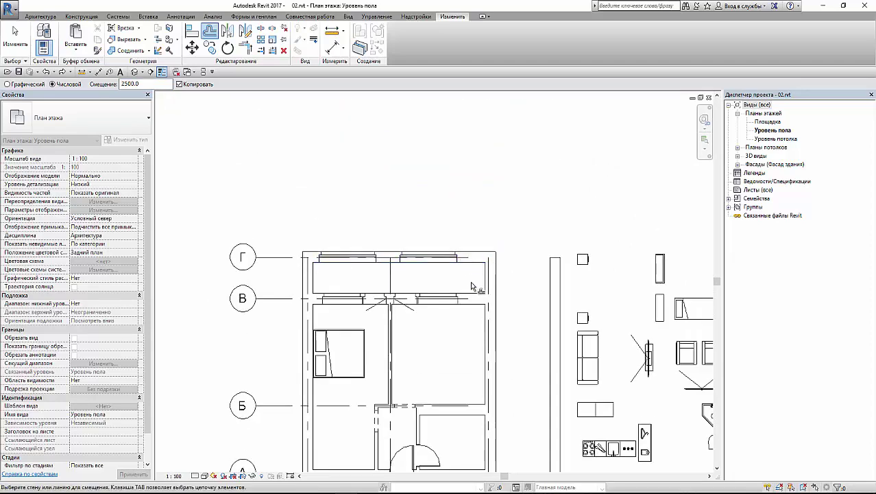
left_click(384, 252)
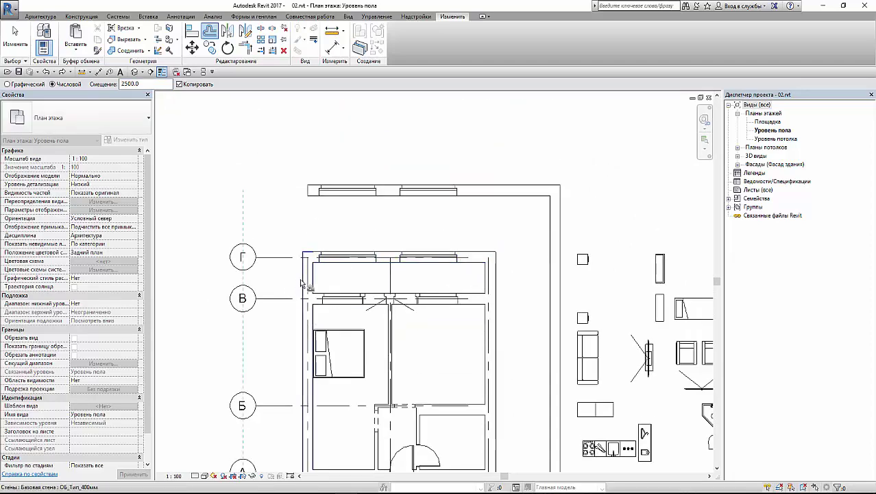
scroll(309, 289, "down", 2)
middle_click_drag(370, 252, 435, 132)
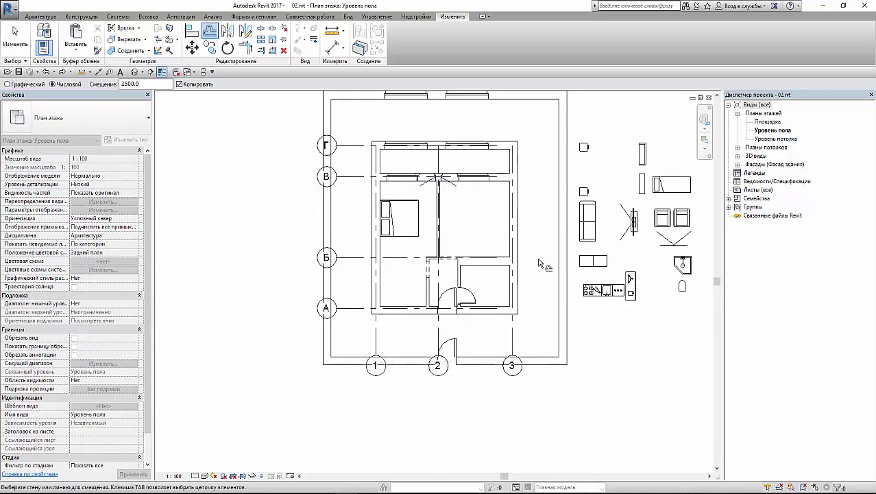
key("Escape")
mouse_move(587, 123)
middle_mouse_down()
mouse_move(465, 132)
mouse_move(510, 177)
middle_mouse_up()
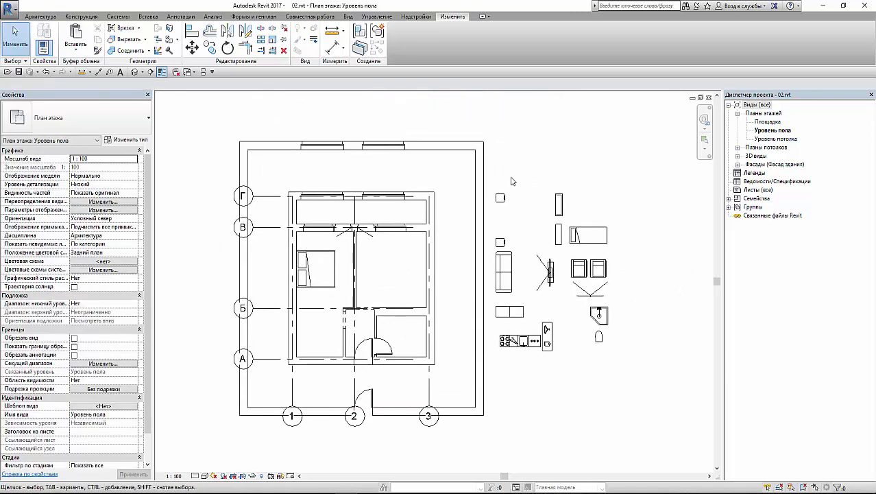
scroll(511, 181, "down", 1)
scroll(514, 179, "up", 2)
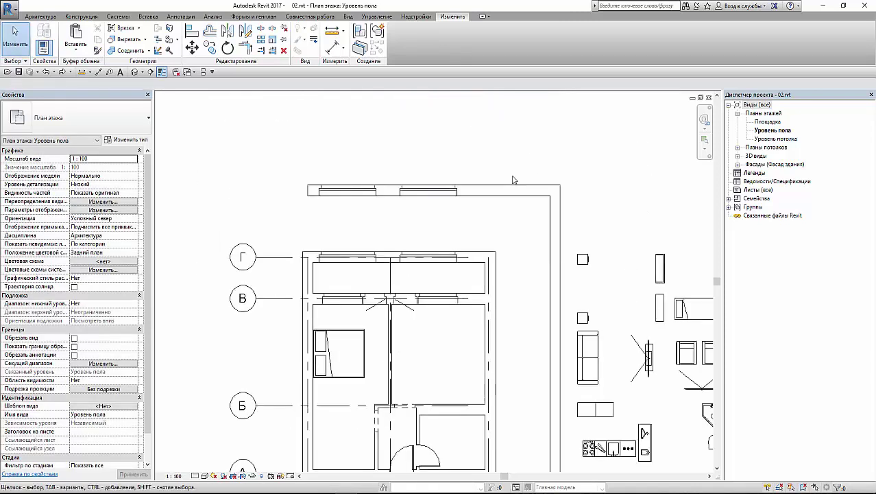
key("z")
key("f")
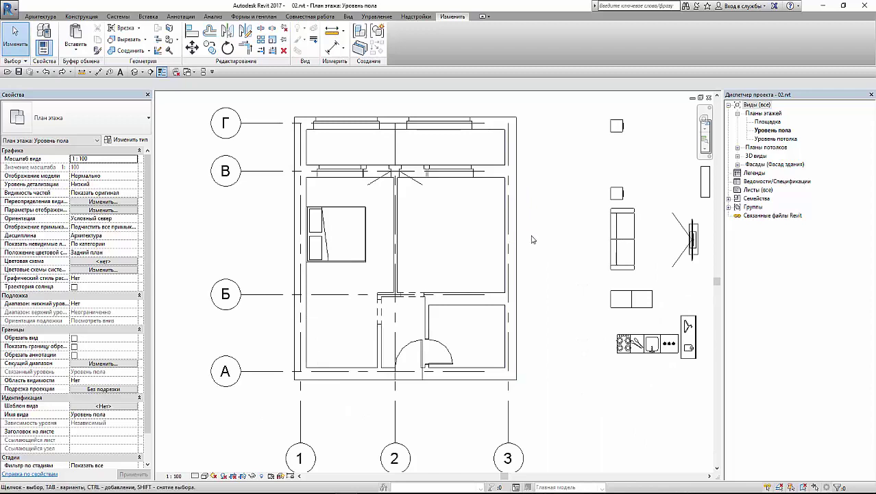
middle_click_drag(357, 258, 459, 279)
left_click(439, 283)
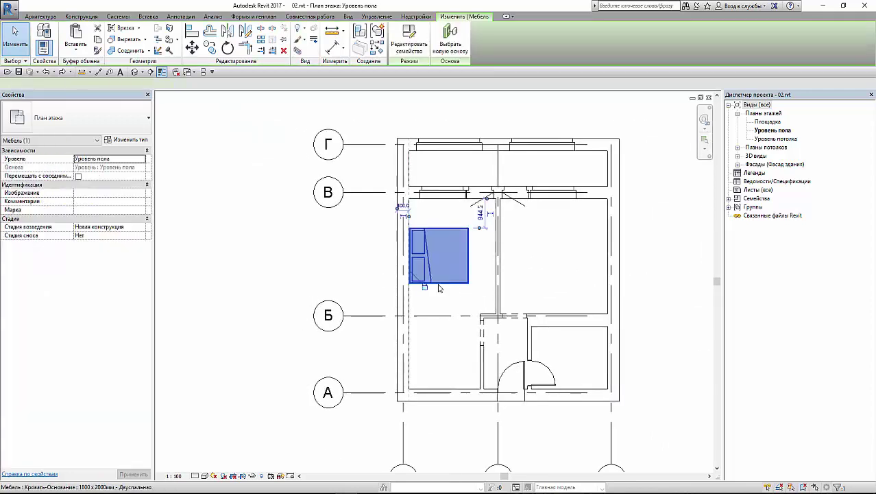
left_click(227, 35)
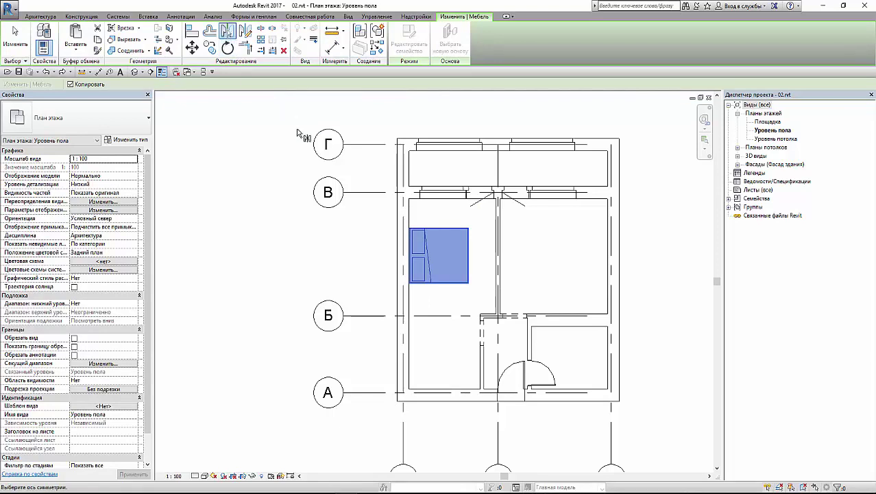
scroll(405, 405, "down", 1)
scroll(404, 403, "down", 1)
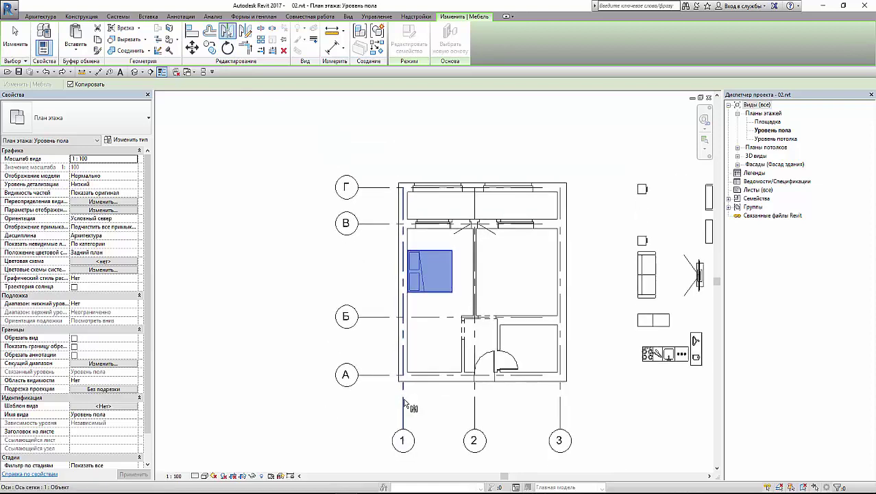
left_click(404, 398)
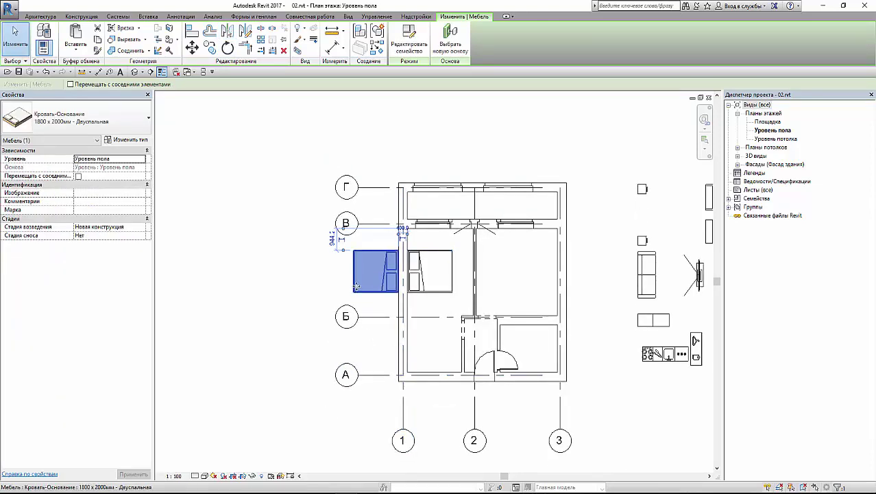
key("ctrl+z")
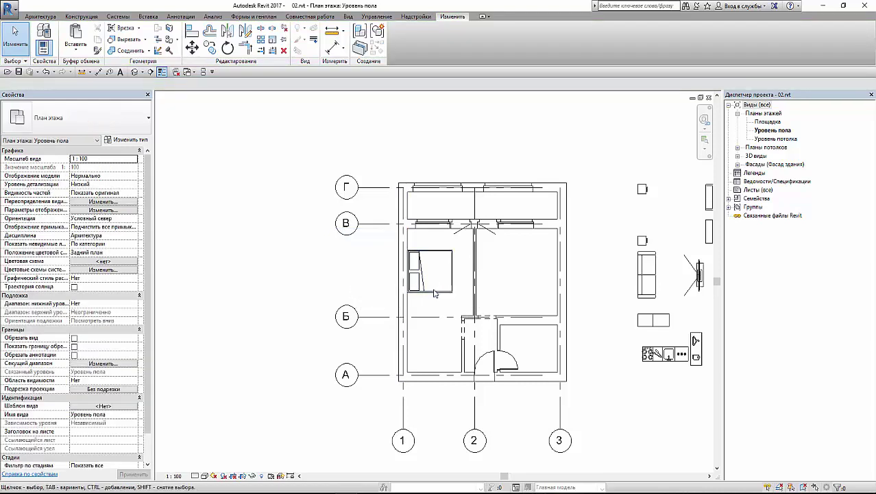
left_click(415, 283)
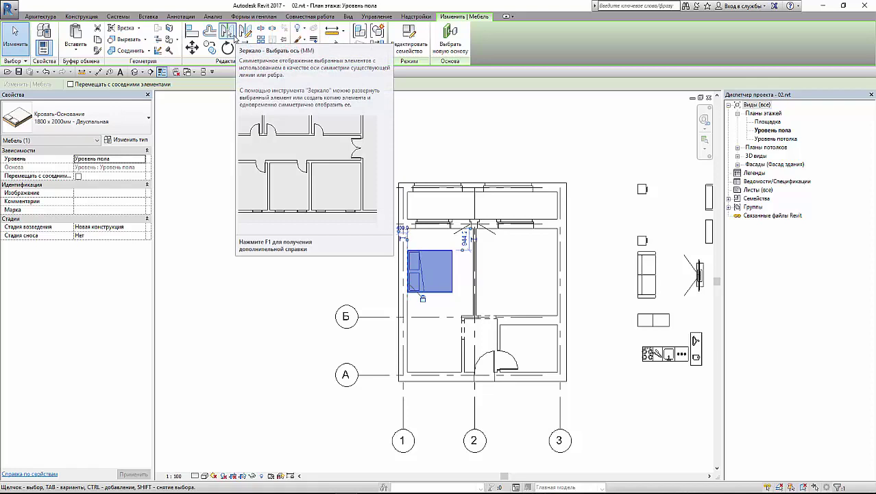
left_click(228, 32)
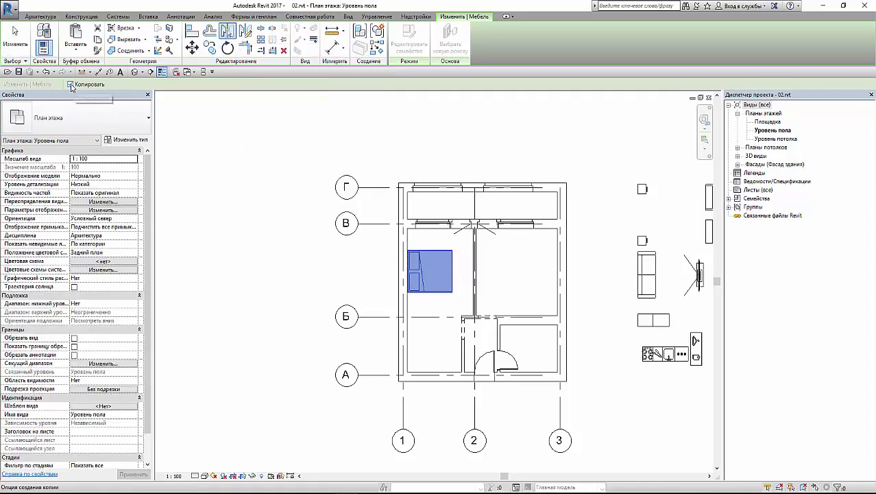
left_click(70, 85)
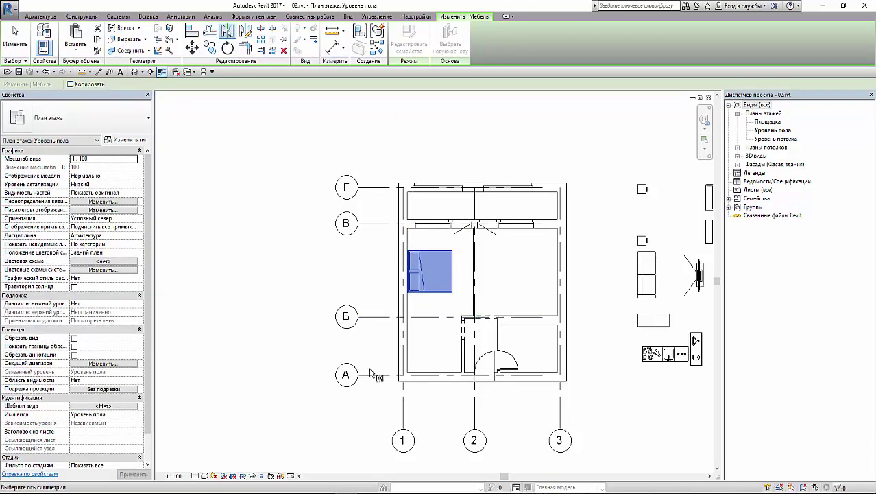
left_click(403, 398)
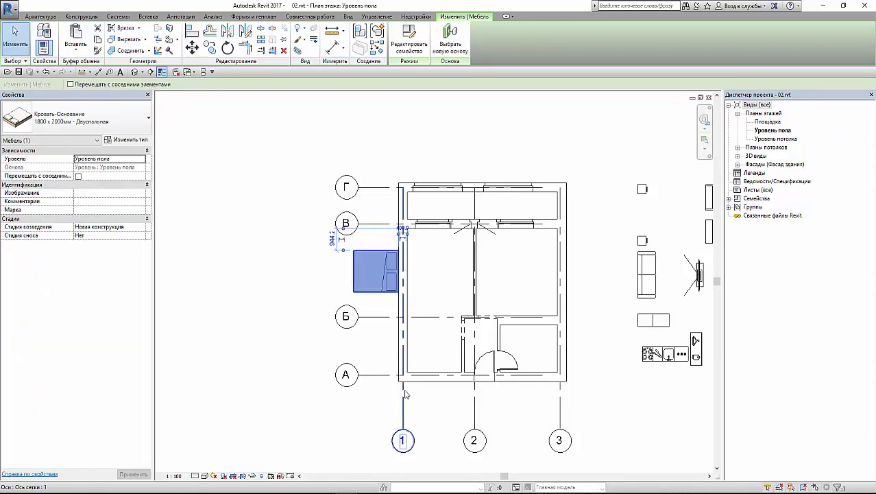
key("ctrl+z")
middle_click_drag(585, 306, 502, 258)
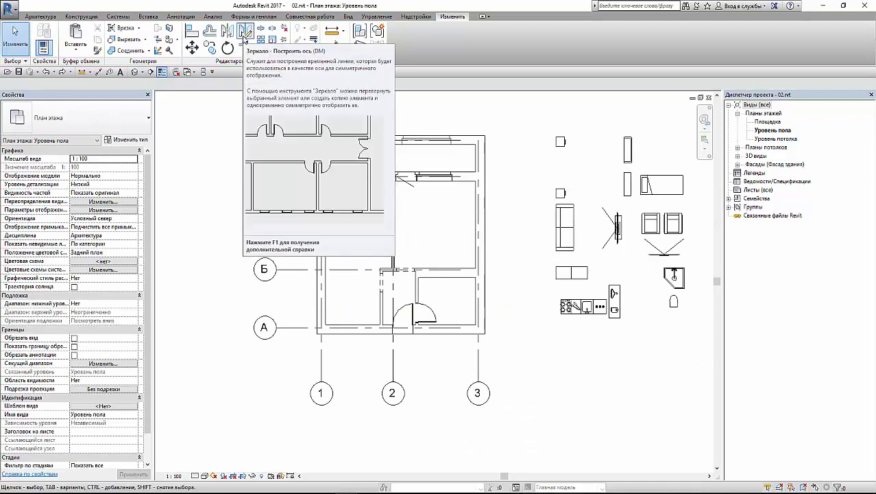
left_click(347, 229)
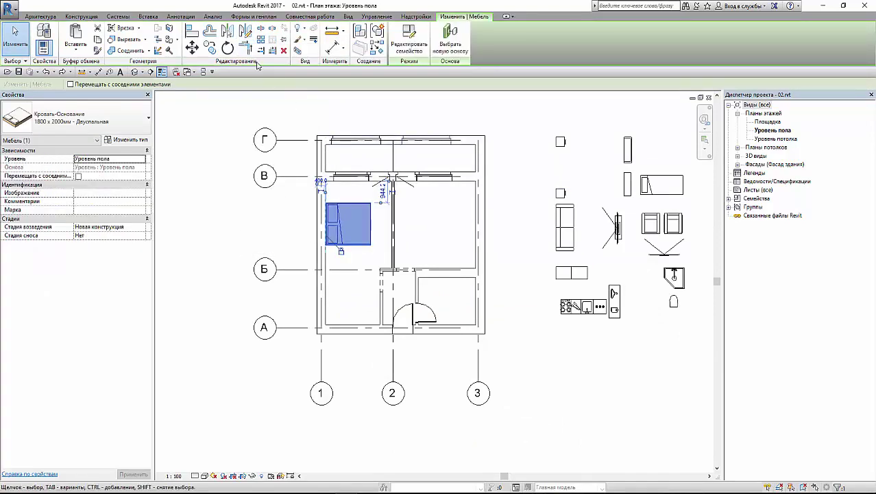
Step: Undo the stray diagonal mirror copy of the bed and pan to the spare furniture
left_click(244, 34)
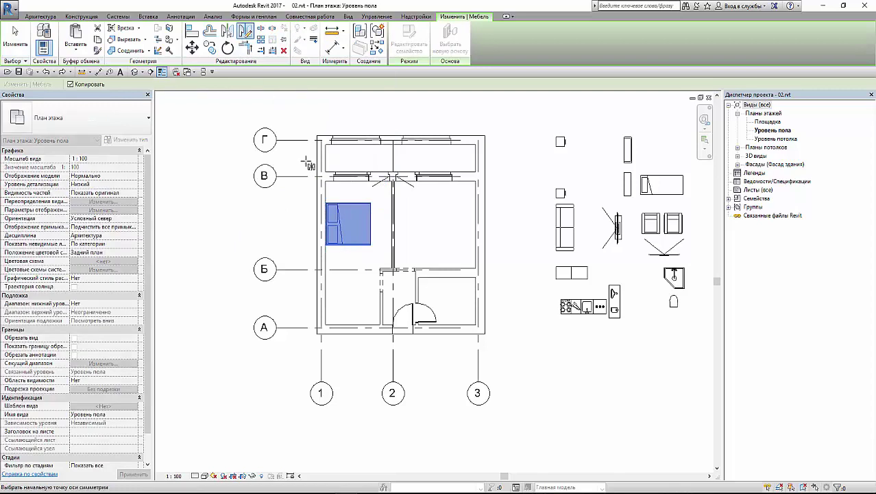
scroll(305, 218, "up", 1)
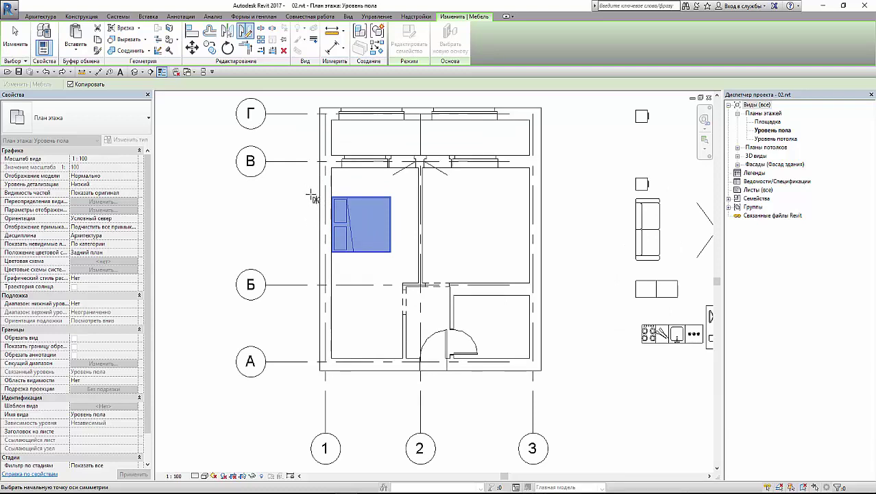
left_click(313, 197)
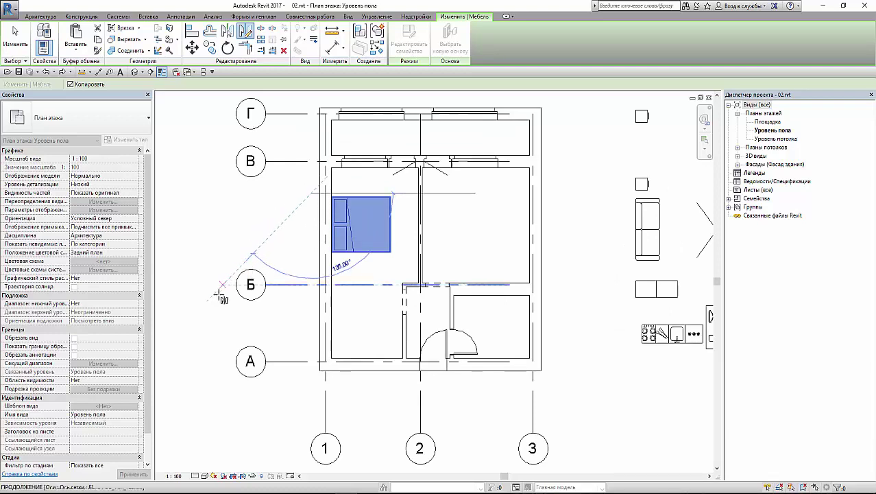
left_click(199, 308)
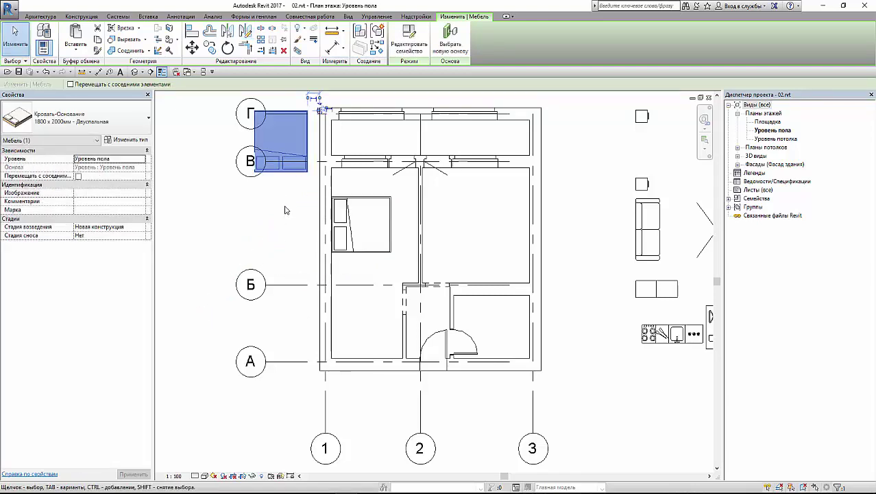
key("ctrl+z")
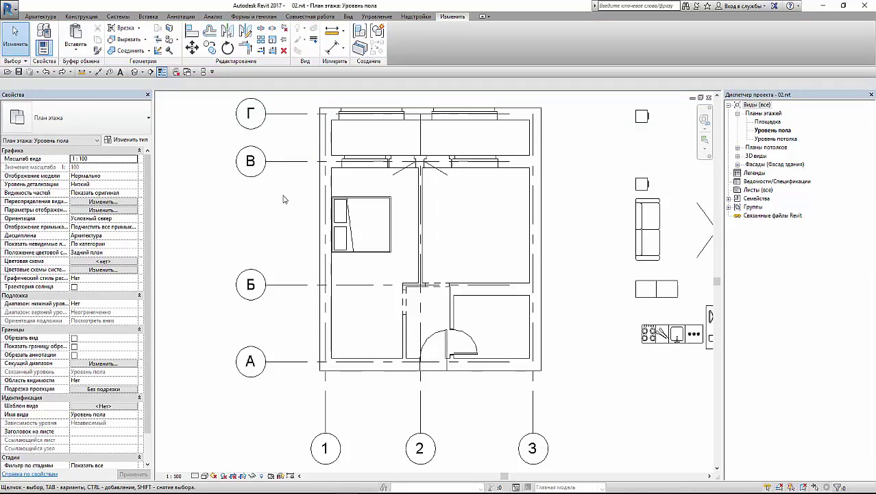
middle_click_drag(466, 263, 337, 269)
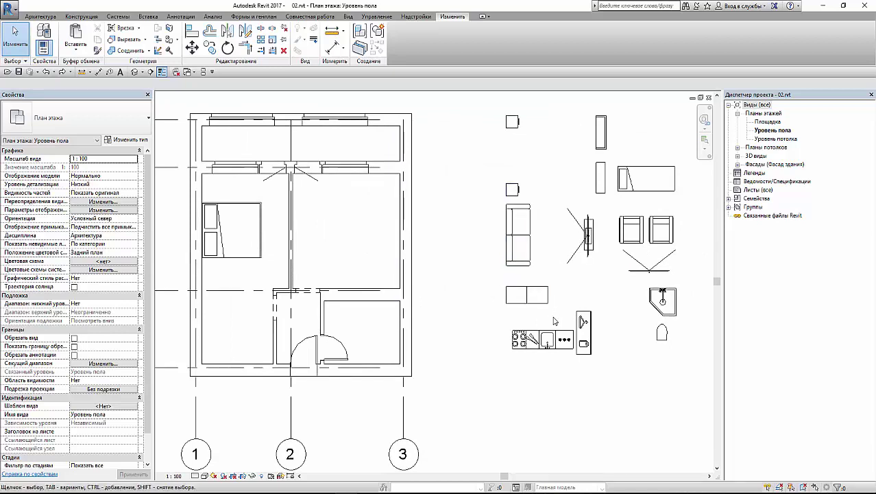
Step: Move the Диван-кресло sofa (MV) from beside the plan into the upper-right room between grids 2 and 3
left_click(516, 239)
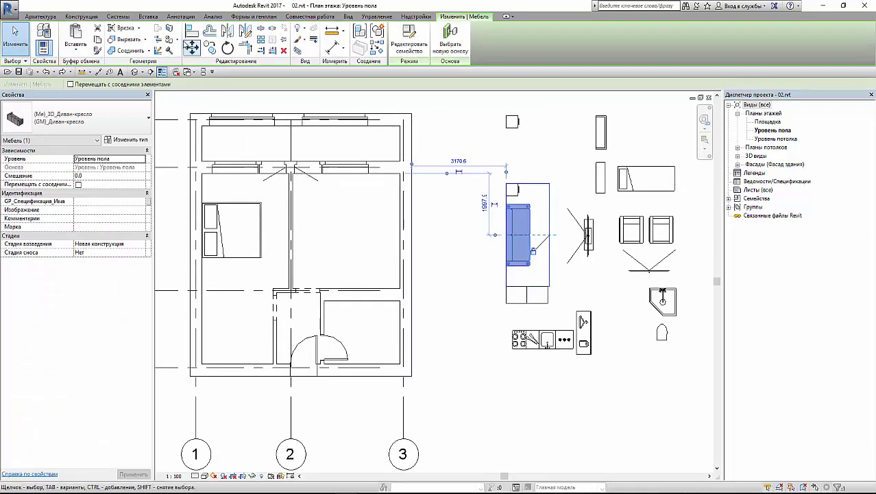
key("m")
key("v")
left_click(508, 259)
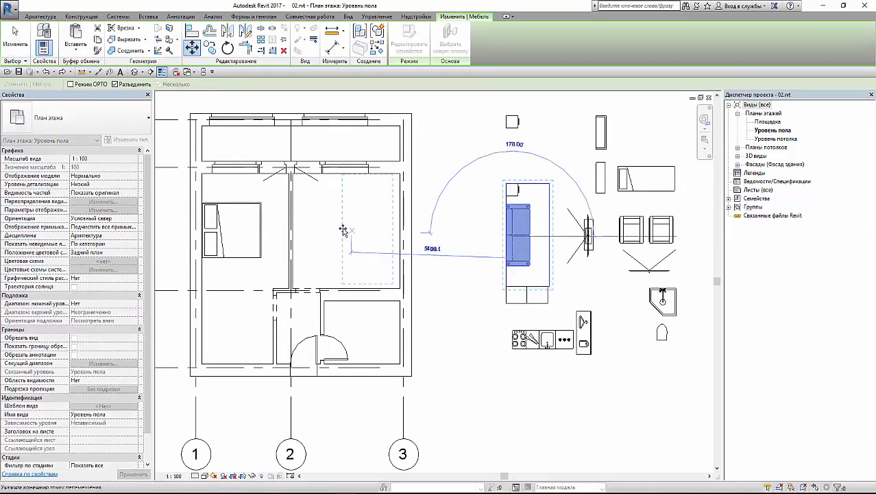
left_click(327, 255)
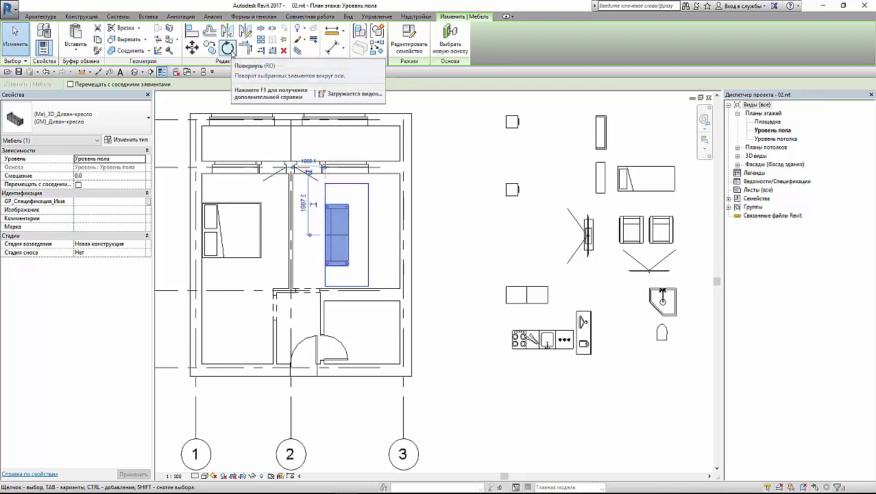
mouse_move(228, 47)
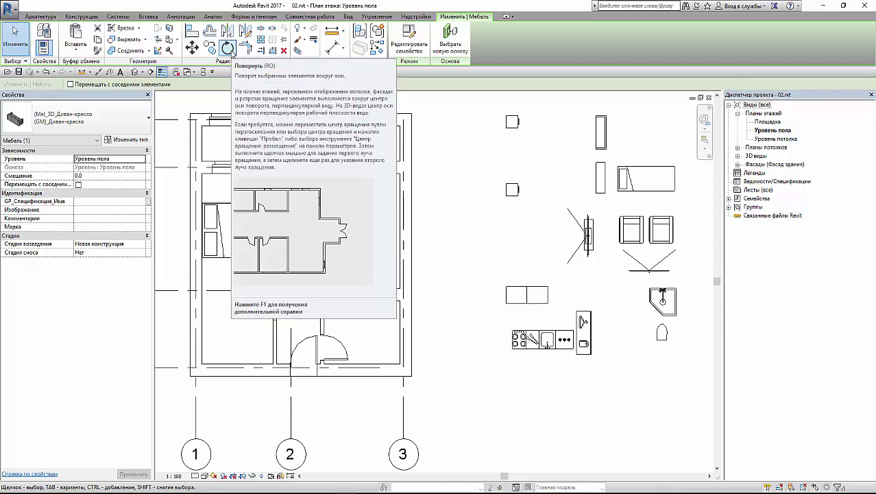
left_click(229, 50)
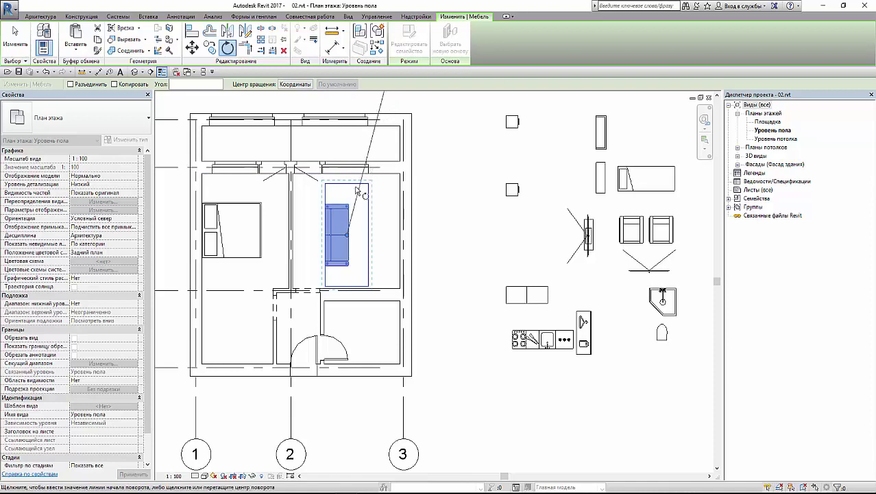
left_click(432, 113)
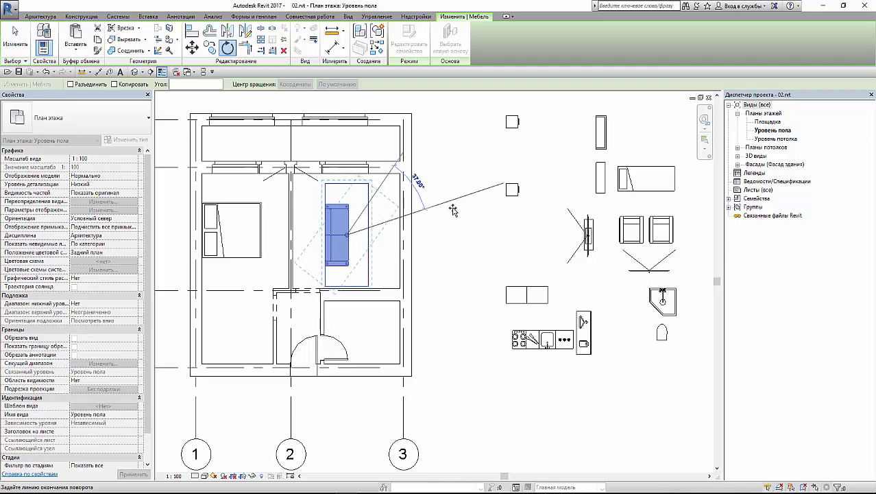
left_click(444, 298)
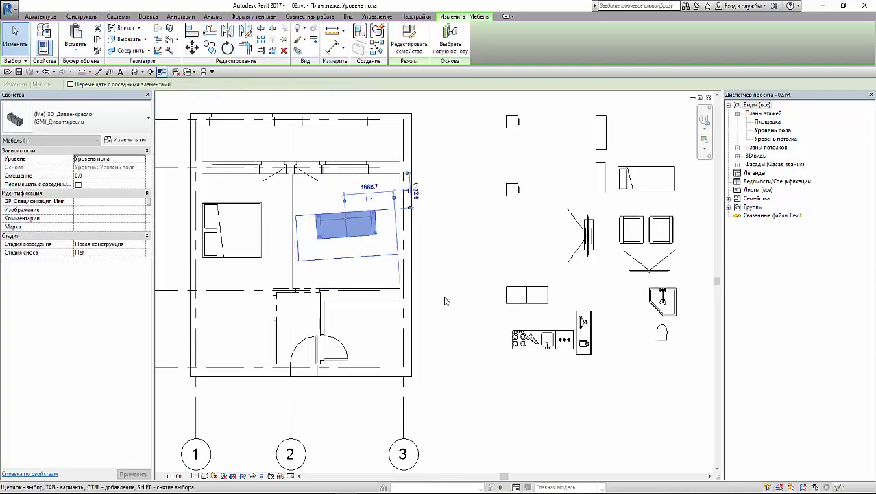
key("ctrl+z")
key("Escape")
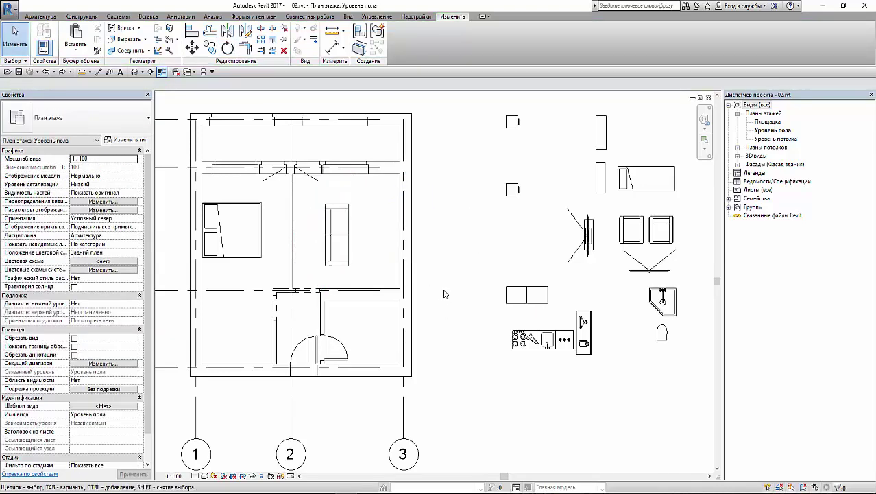
left_click(328, 237)
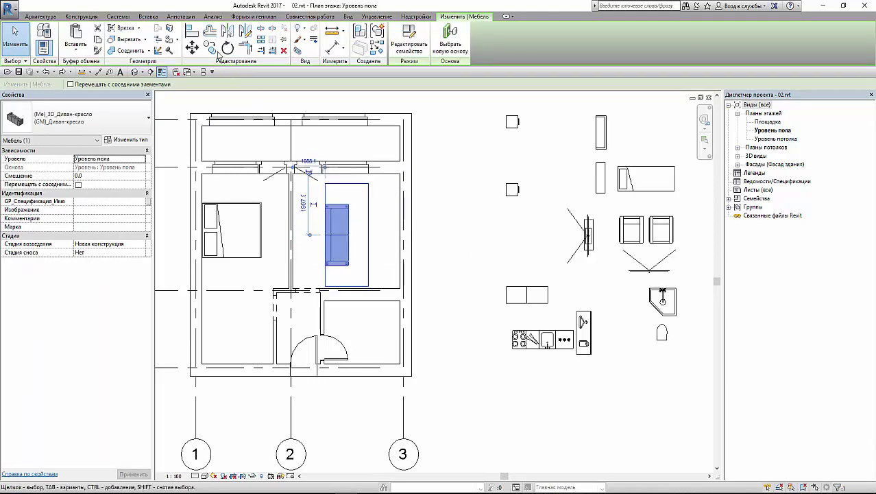
left_click(227, 49)
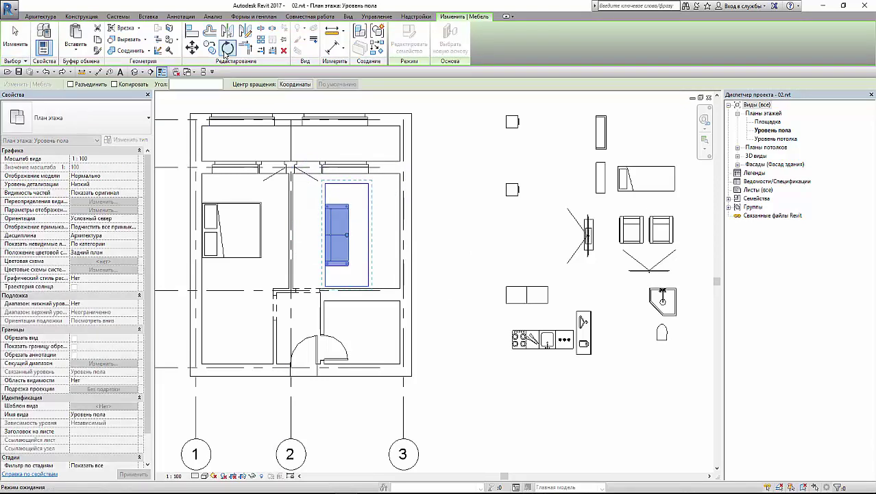
left_click(175, 86)
type("45")
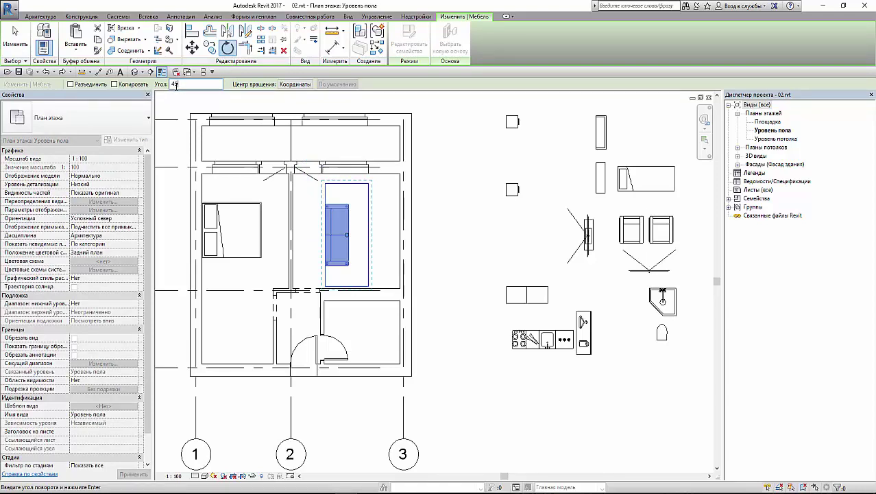
key("Return")
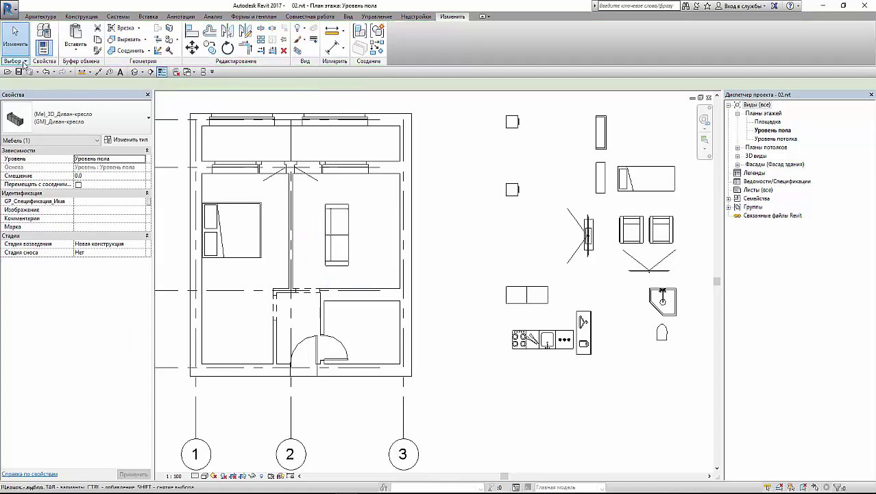
key("ctrl+z")
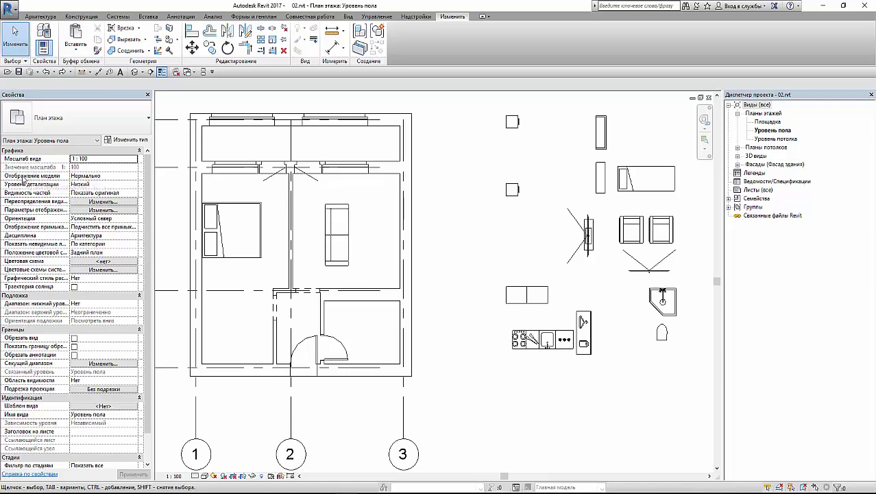
left_click(338, 273)
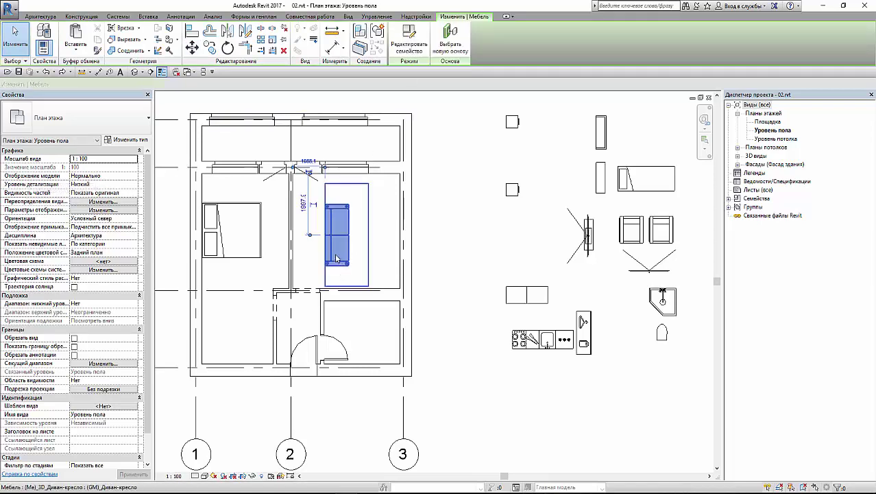
left_click(228, 48)
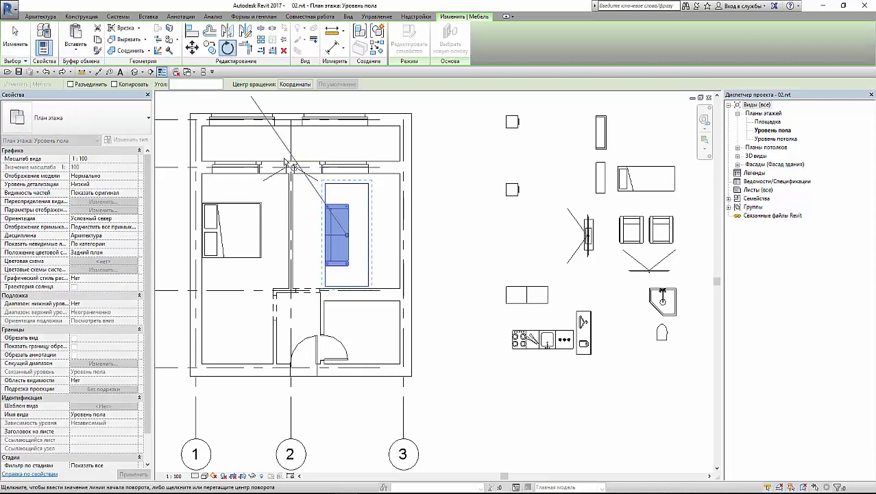
scroll(351, 248, "up", 3)
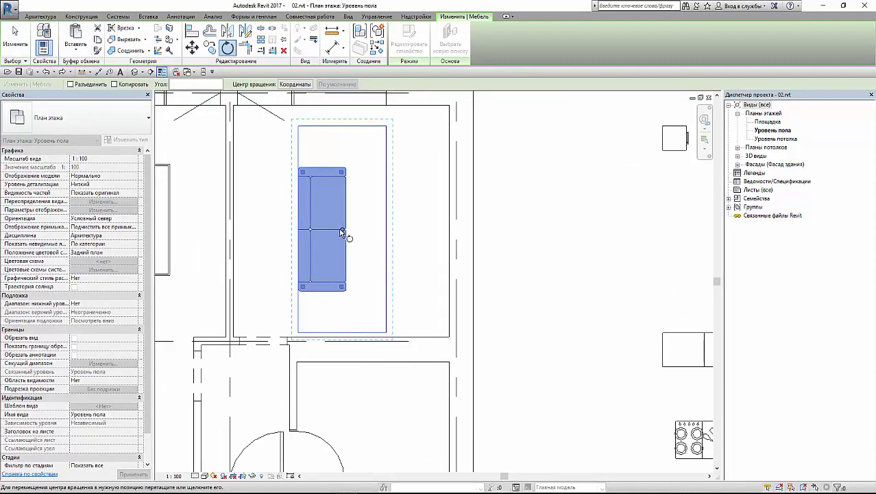
scroll(347, 240, "up", 3)
scroll(398, 254, "down", 2)
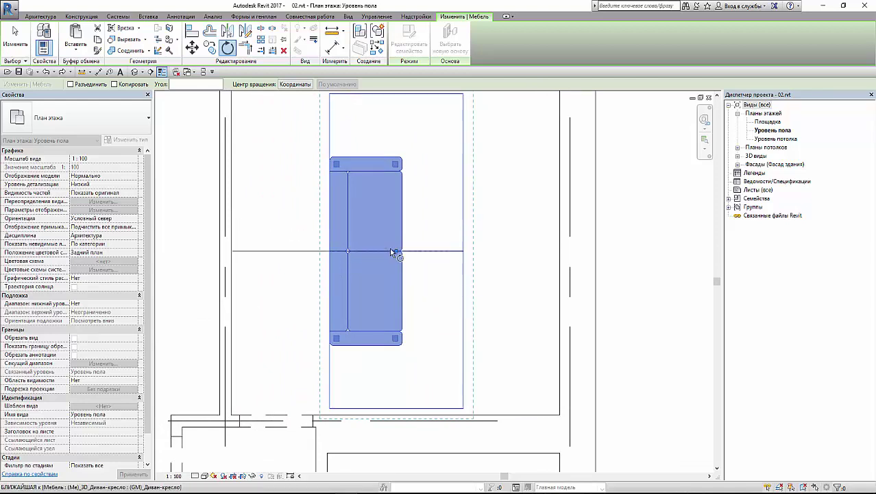
left_click_drag(393, 252, 332, 253)
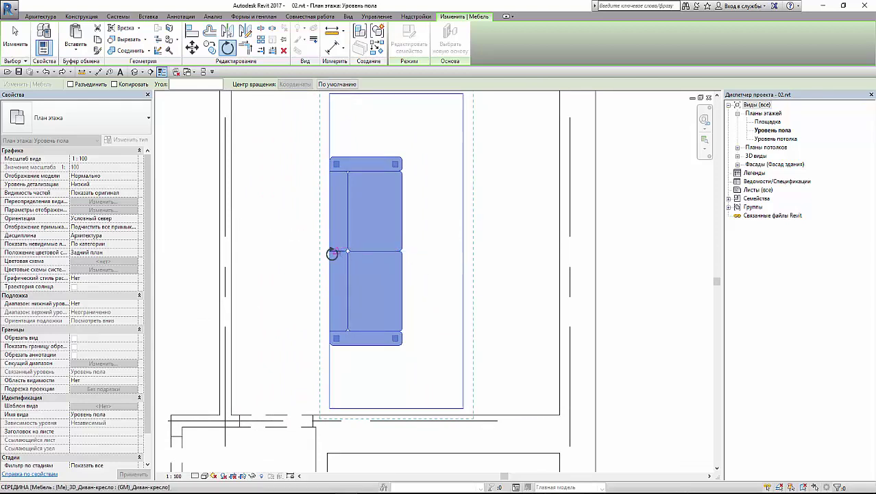
left_click_drag(332, 253, 330, 345)
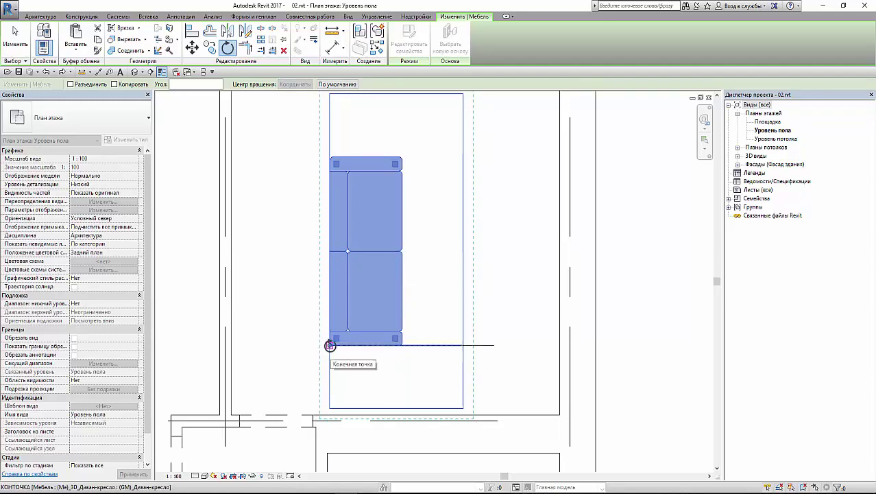
left_click(327, 179)
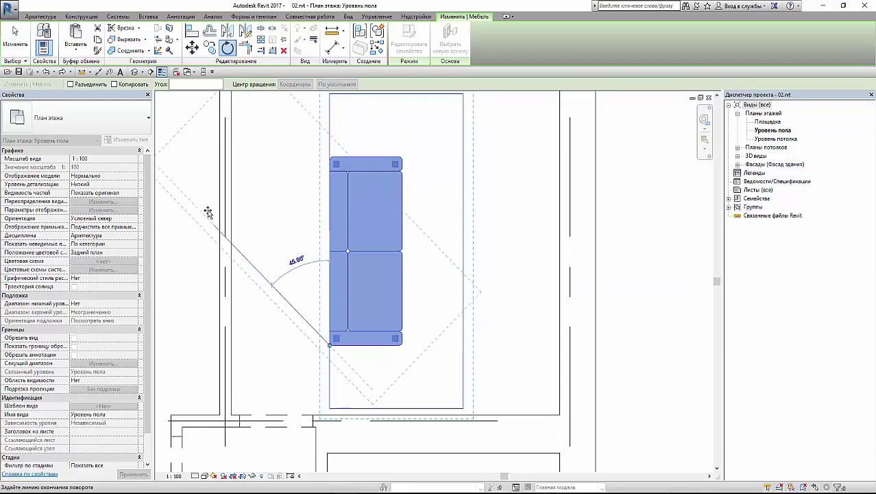
type("45")
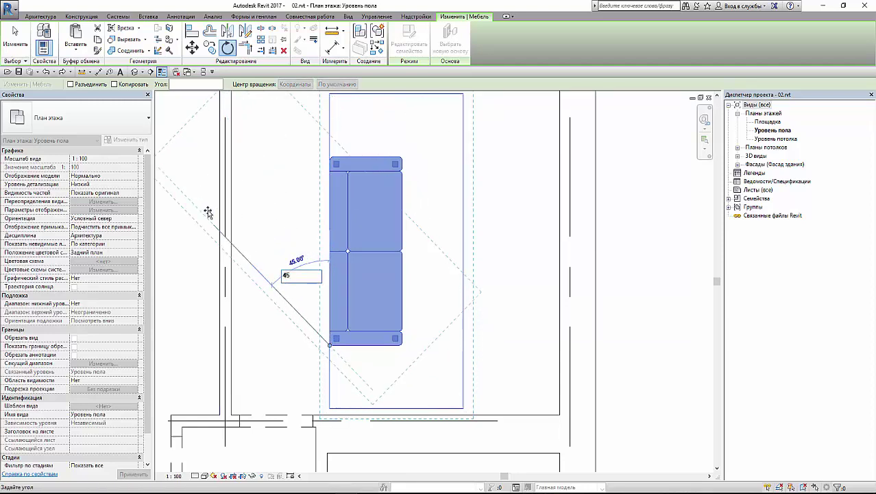
key("Return")
scroll(326, 343, "down", 2)
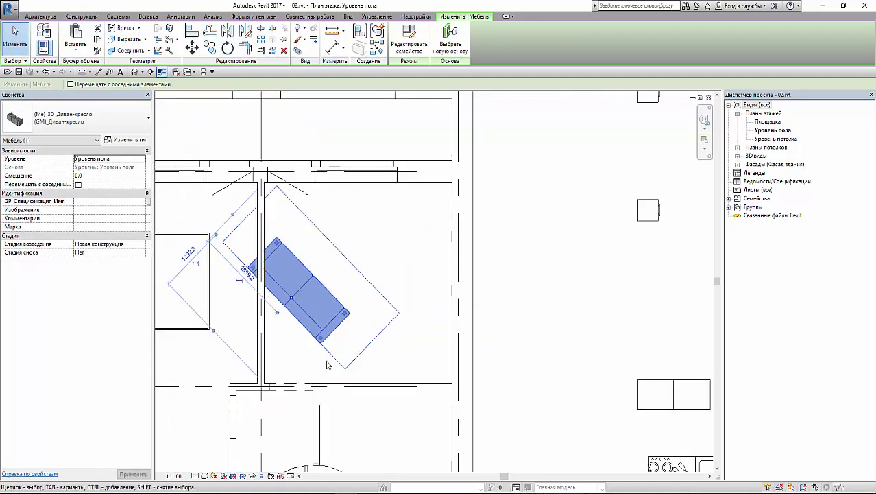
key("ctrl+z")
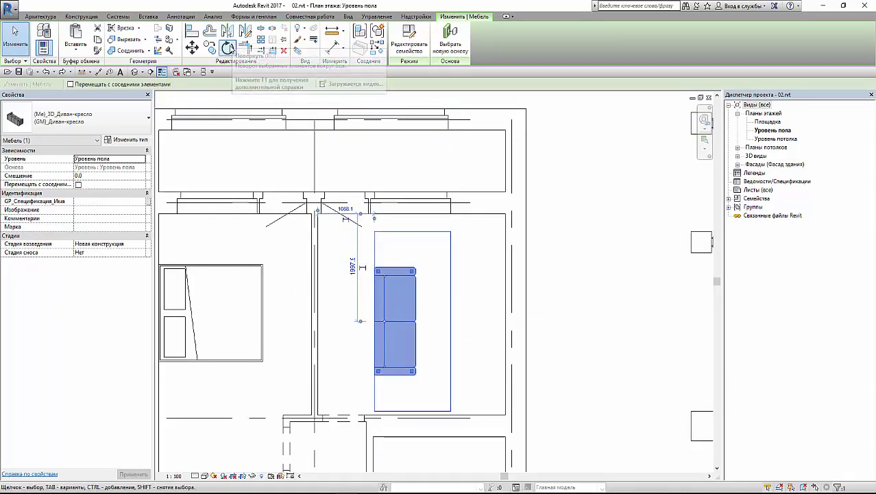
left_click(232, 38)
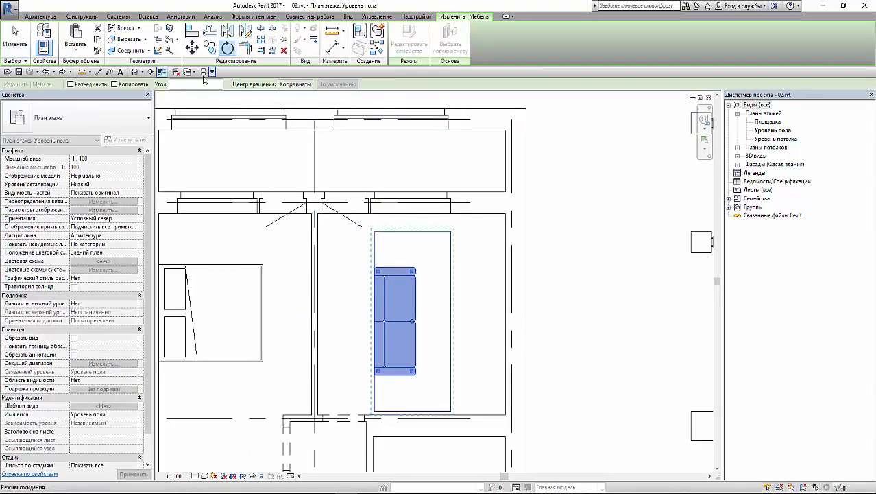
left_click(115, 84)
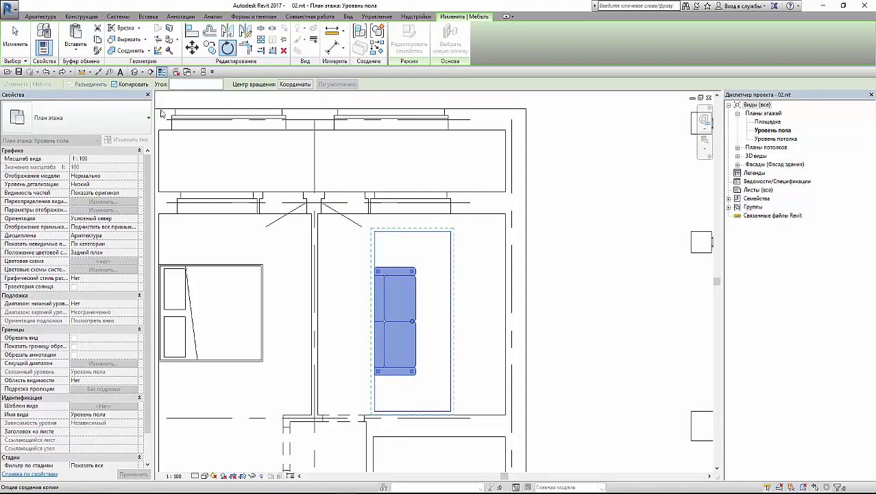
left_click(332, 321)
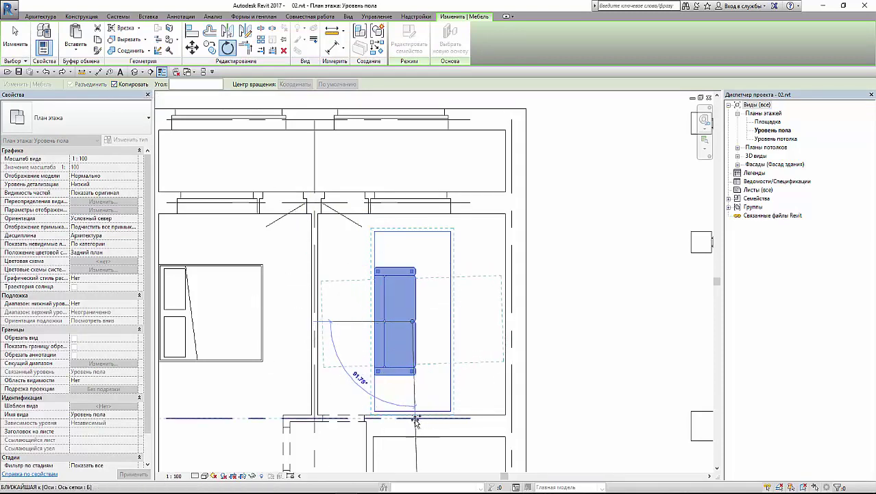
left_click(419, 455)
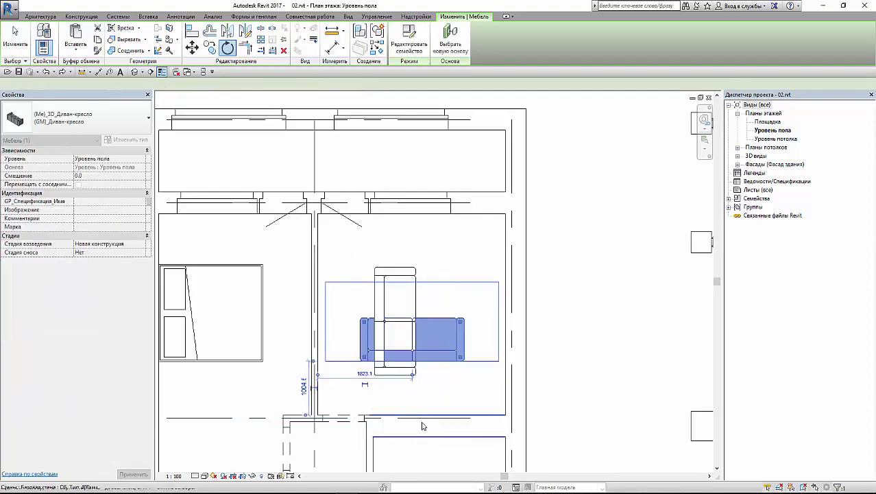
scroll(421, 329, "down", 2)
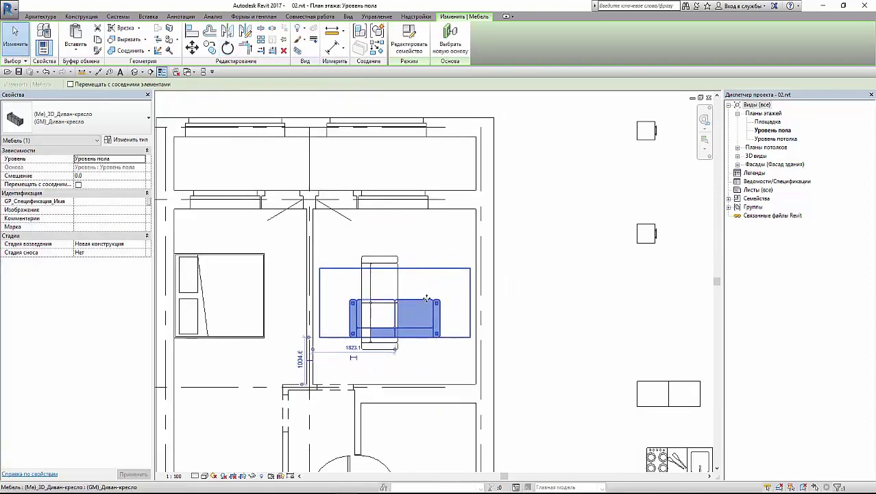
key("ctrl+z")
scroll(433, 304, "down", 2)
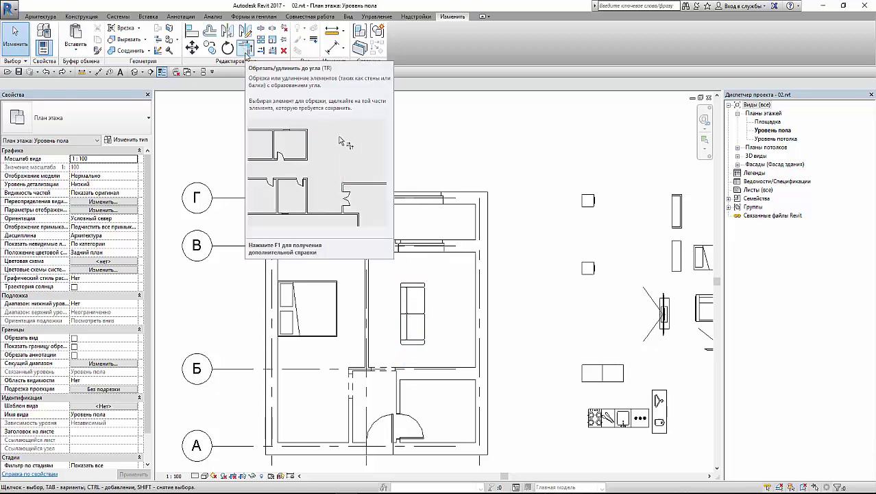
Step: Check the right outer wall and the 6400-long top wall on grid Г at the top-right corner
scroll(500, 225, "down", 1)
left_click(480, 228)
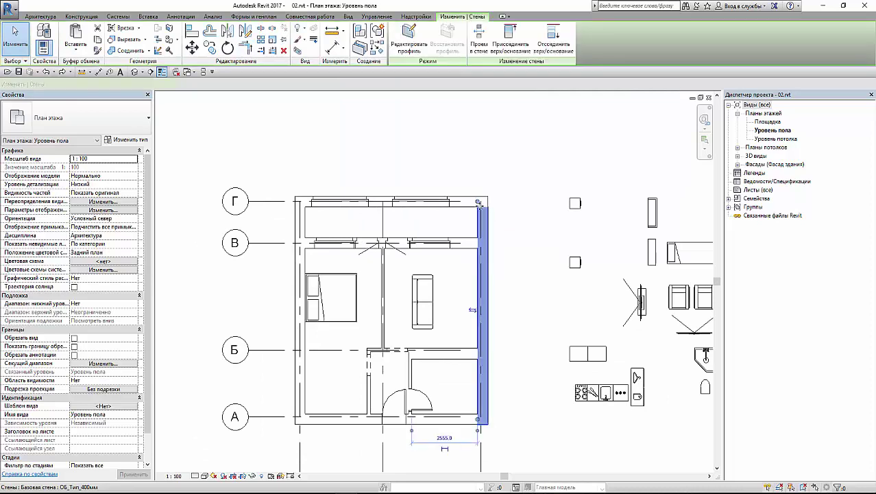
left_click(478, 420)
left_click(478, 232)
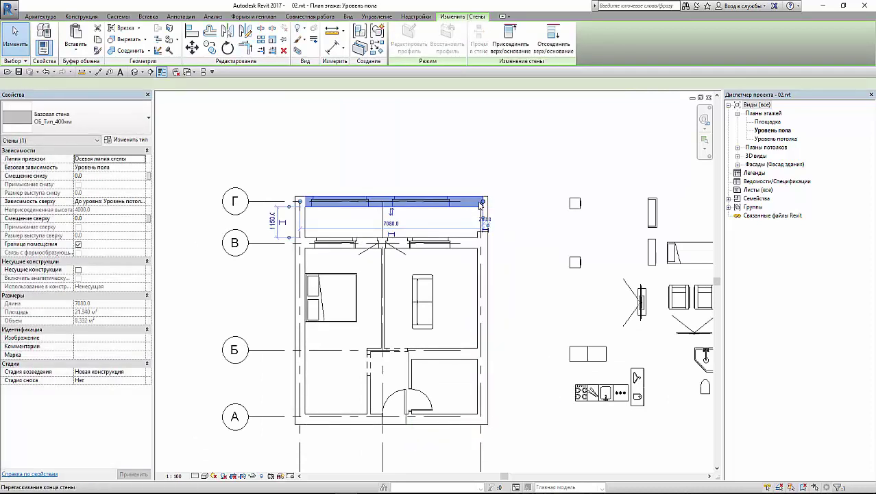
key("Escape")
key("Escape")
scroll(494, 199, "up", 2)
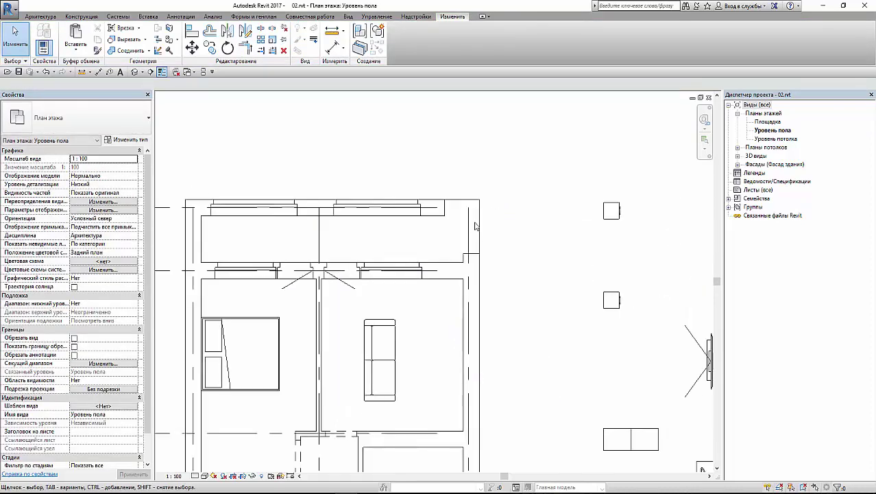
left_click(433, 218)
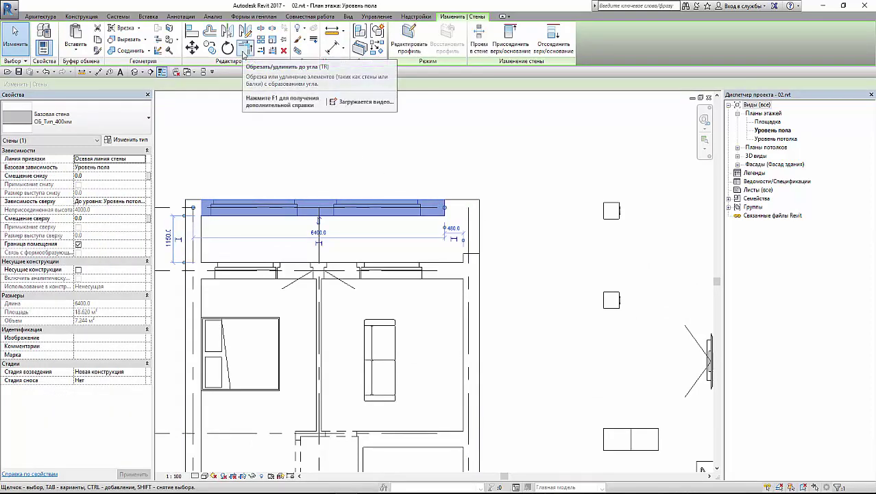
left_click(247, 56)
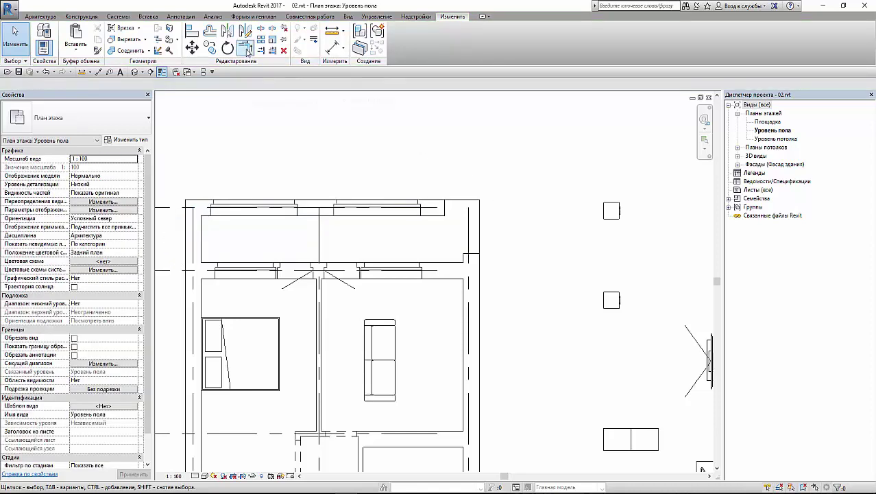
Step: Try joining the top wall to the right wall, then stretch the right wall upward past it
left_click(522, 163)
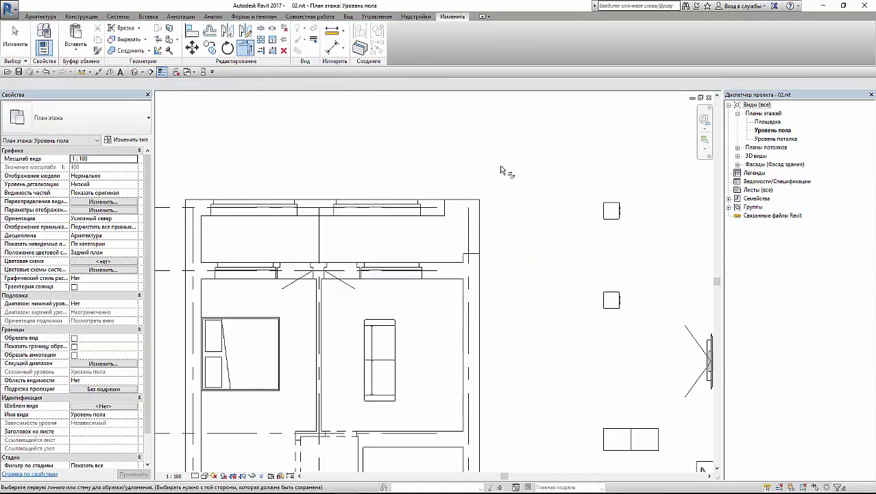
left_click(440, 217)
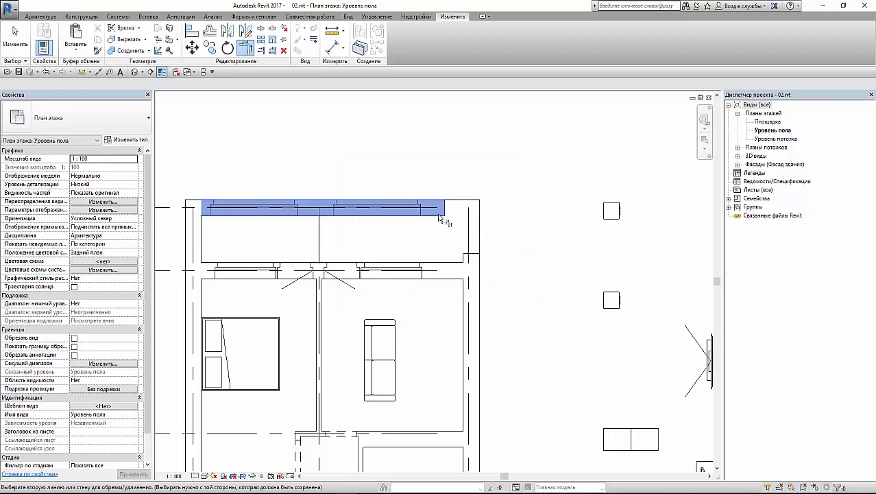
left_click(464, 271)
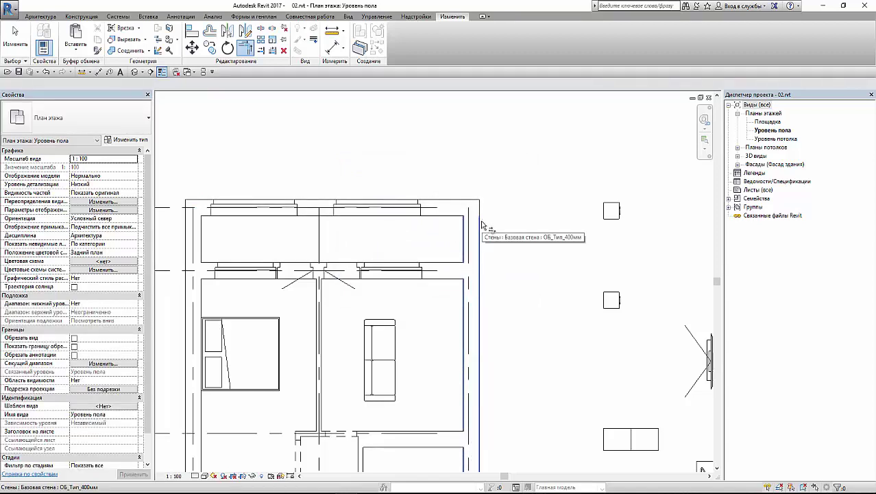
key("Escape")
left_click(468, 237)
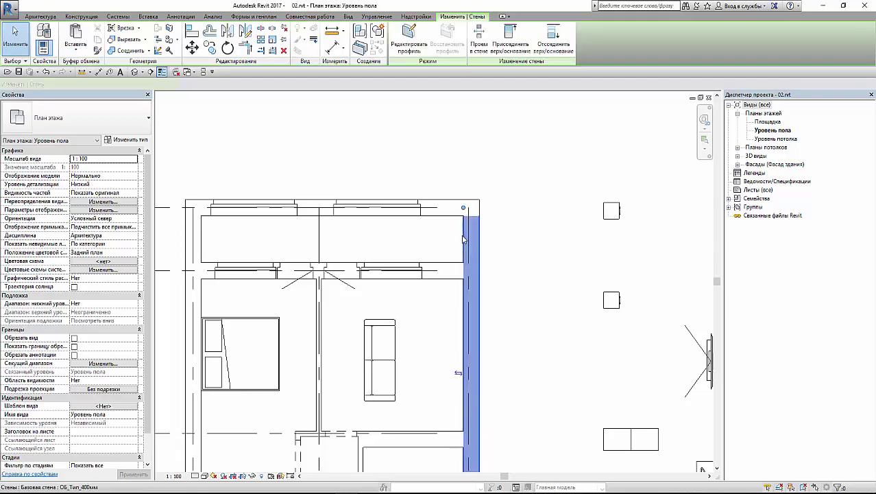
left_click(469, 141)
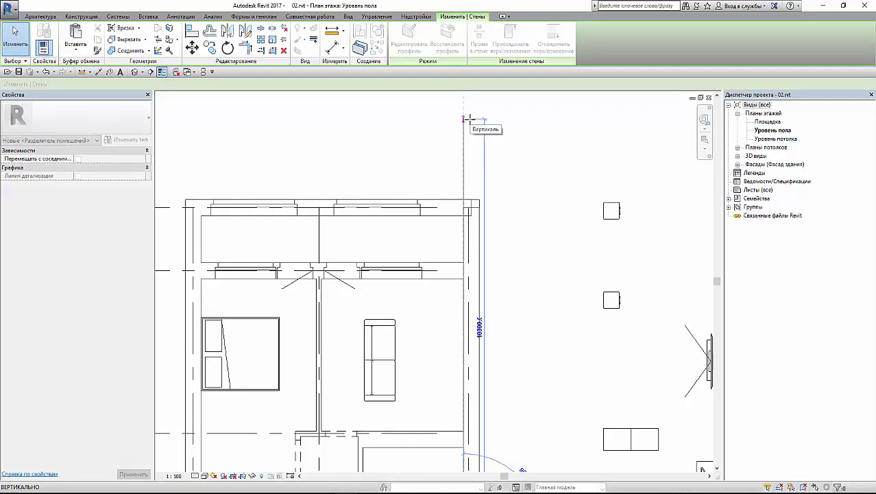
key("Escape")
key("Escape")
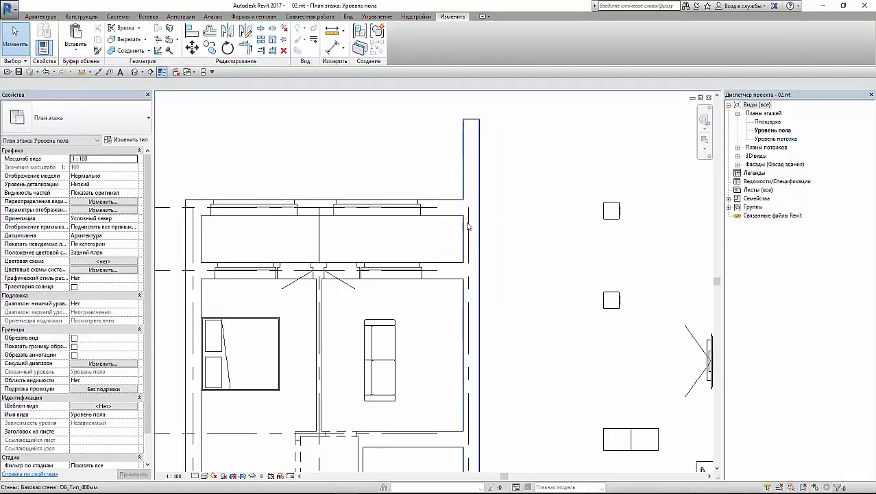
Step: Trim the top wall against the right wall, then undo the trim that cut the right wall
middle_click_drag(463, 237, 478, 278)
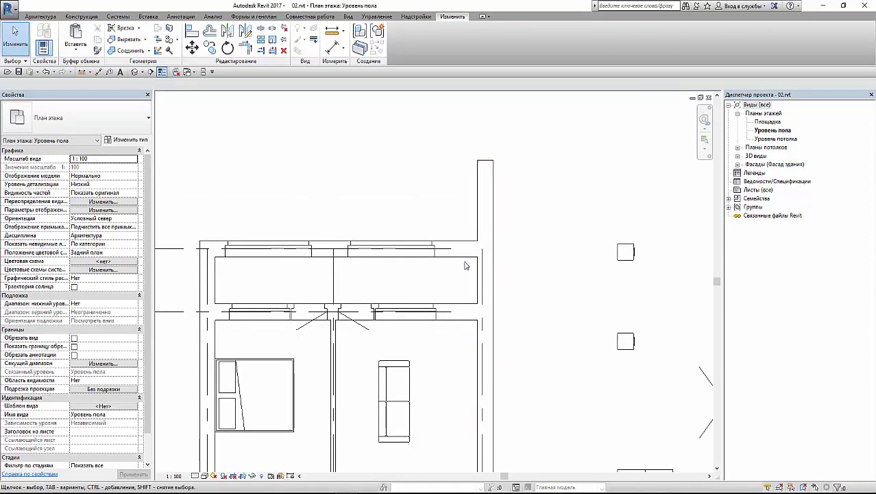
left_click(244, 48)
left_click(455, 247)
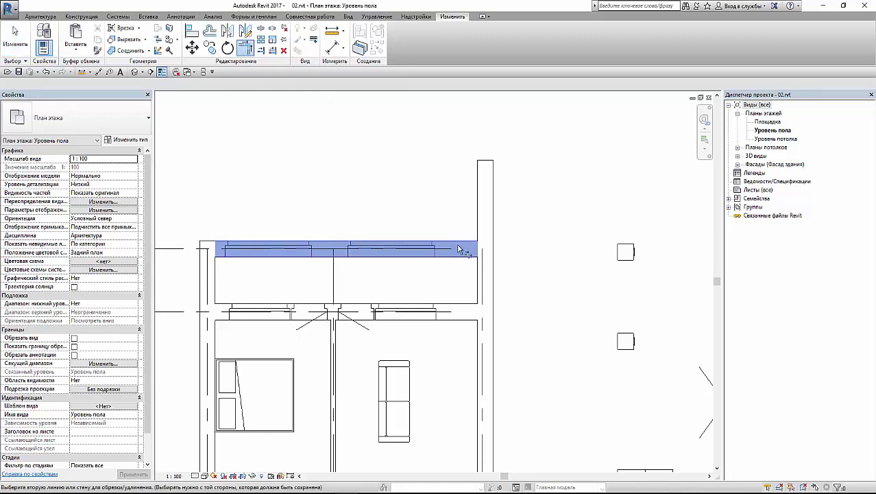
left_click(497, 284)
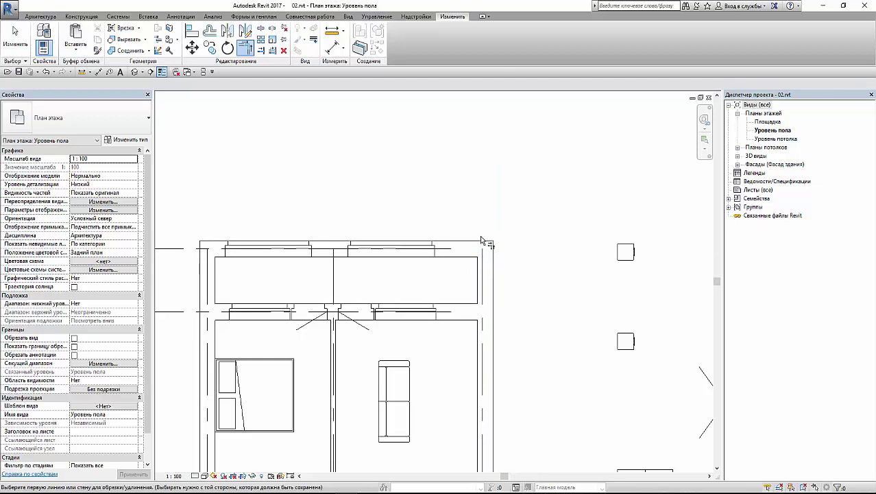
key("ctrl+z")
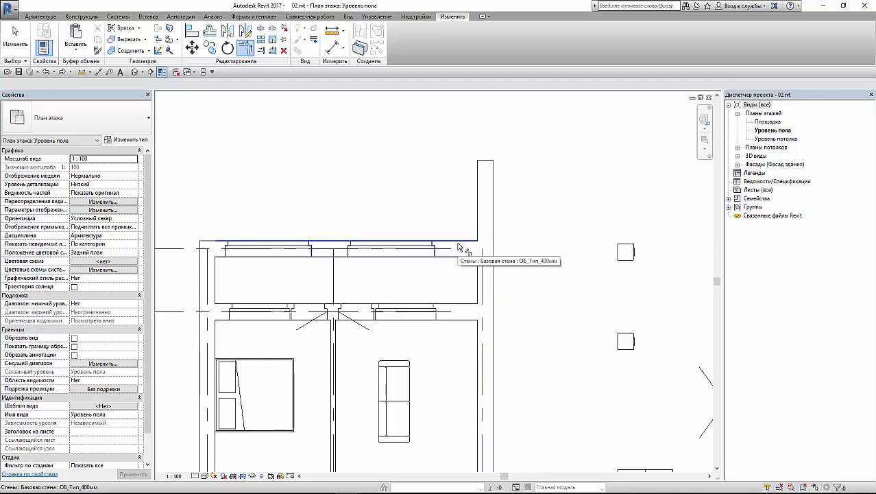
Step: Rejoin the top wall to the right wall after dismissing the failed-join error, closing the corner
left_click(458, 246)
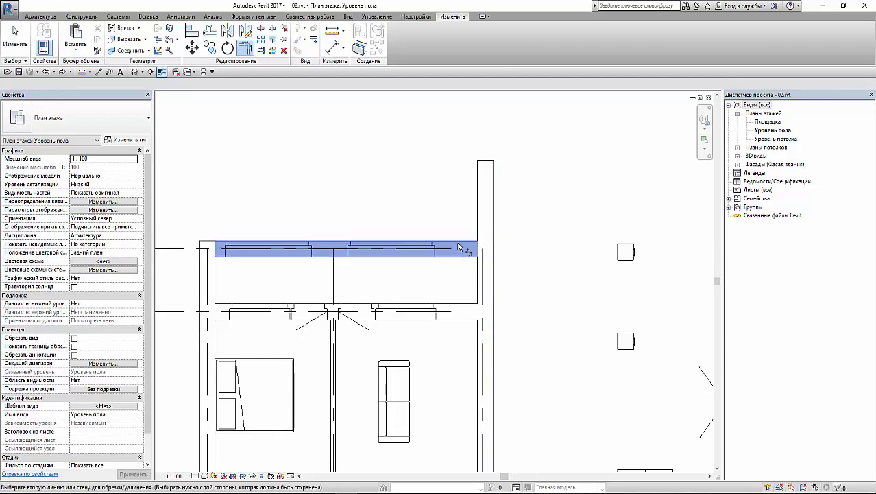
left_click(476, 194)
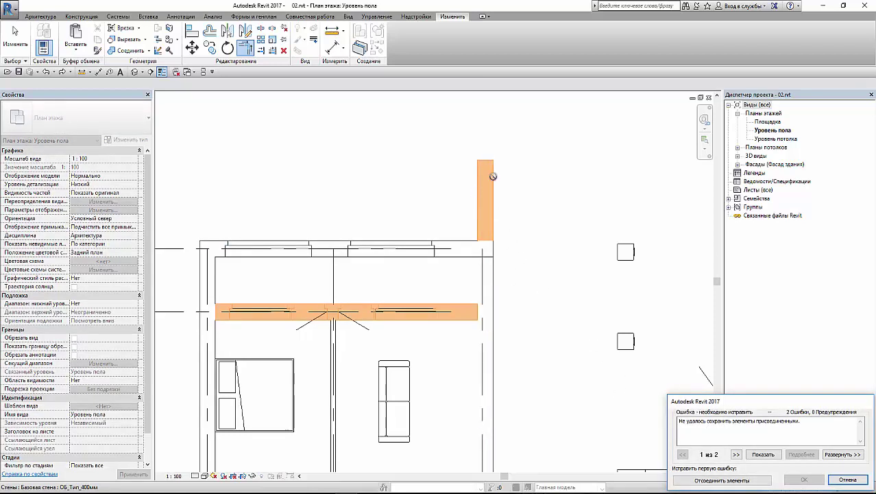
left_click(857, 482)
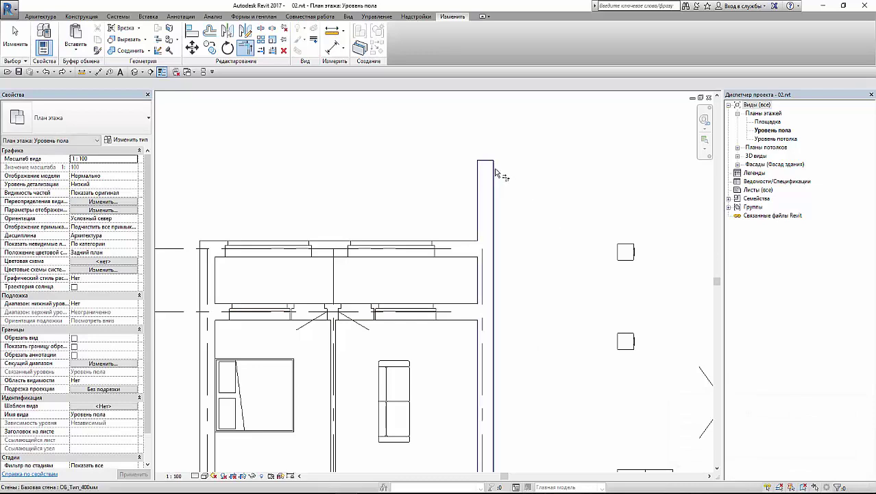
left_click(472, 256)
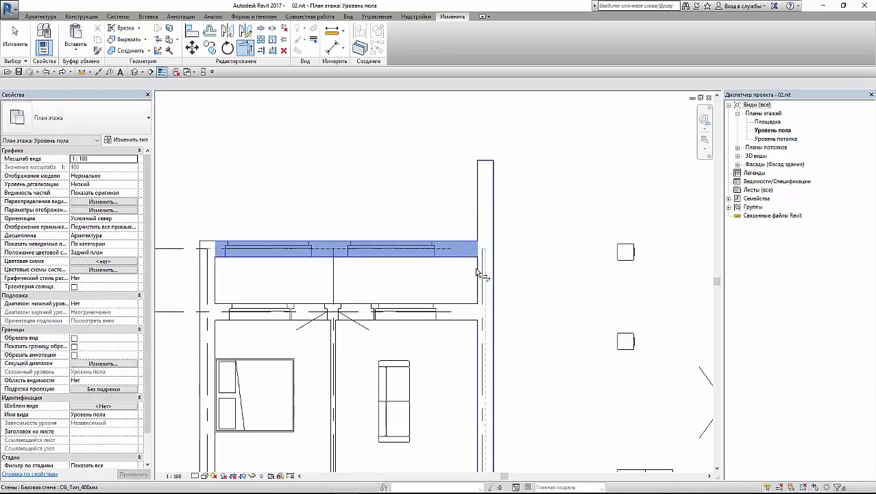
left_click(477, 273)
scroll(542, 275, "up", 1)
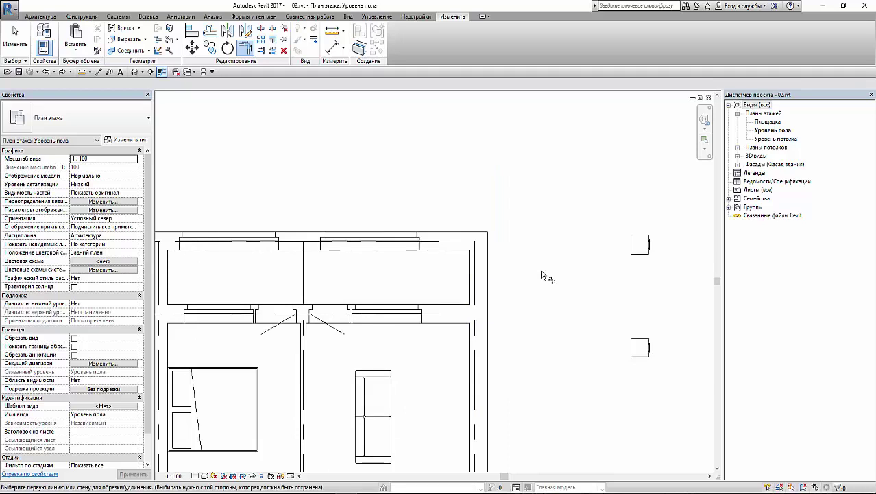
scroll(543, 287, "down", 3)
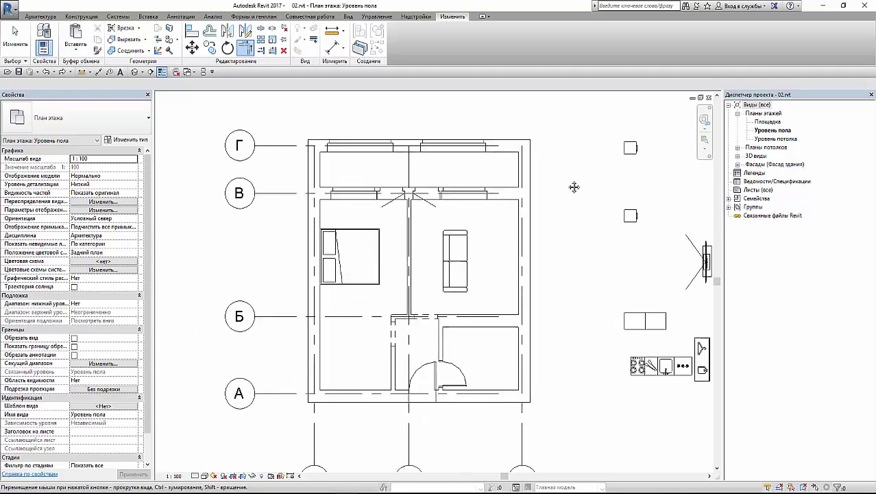
Step: Move both Тумба bedside tables into the upper-left bedroom next to the double bed
key("Escape")
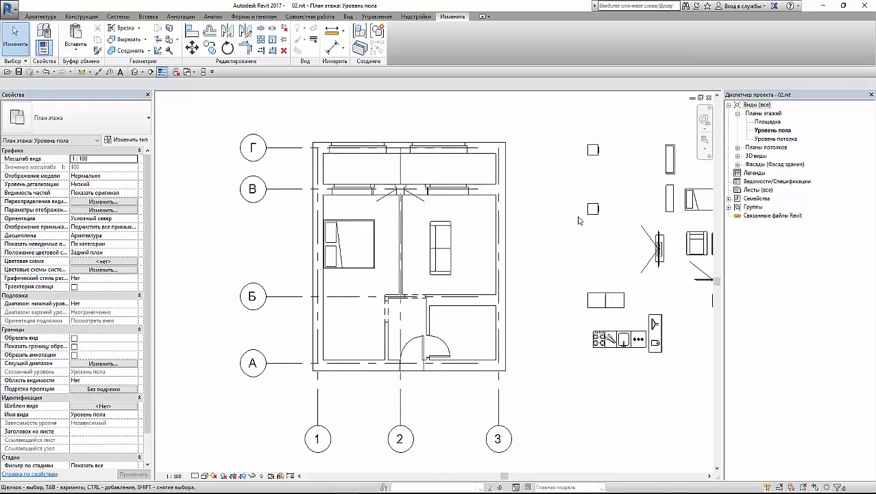
scroll(549, 210, "down", 1)
left_click(553, 162)
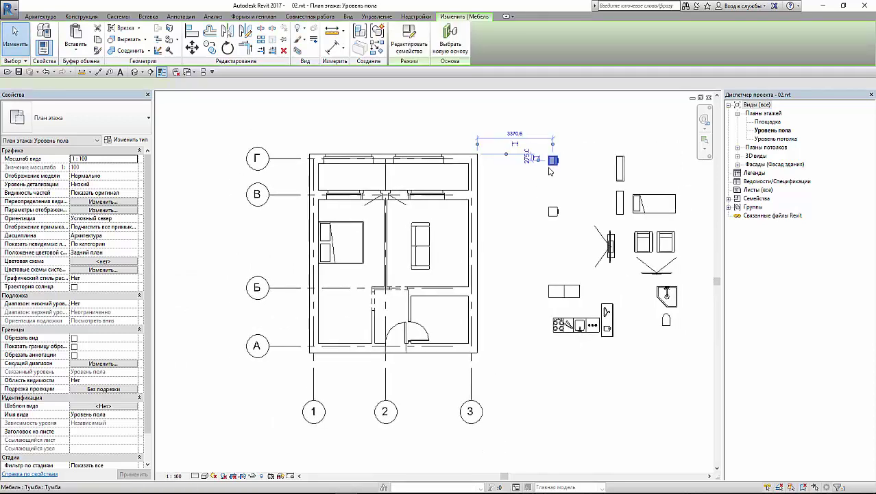
left_click(532, 177)
left_click_drag(522, 136, 596, 254)
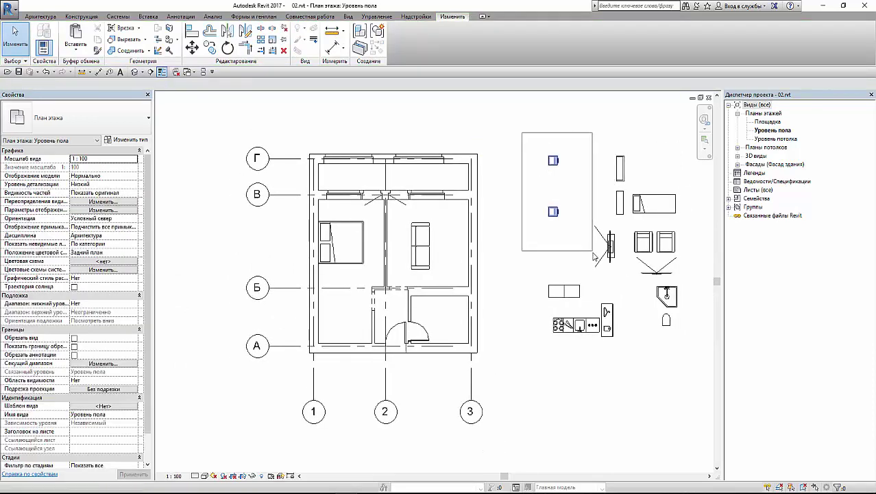
left_click(192, 47)
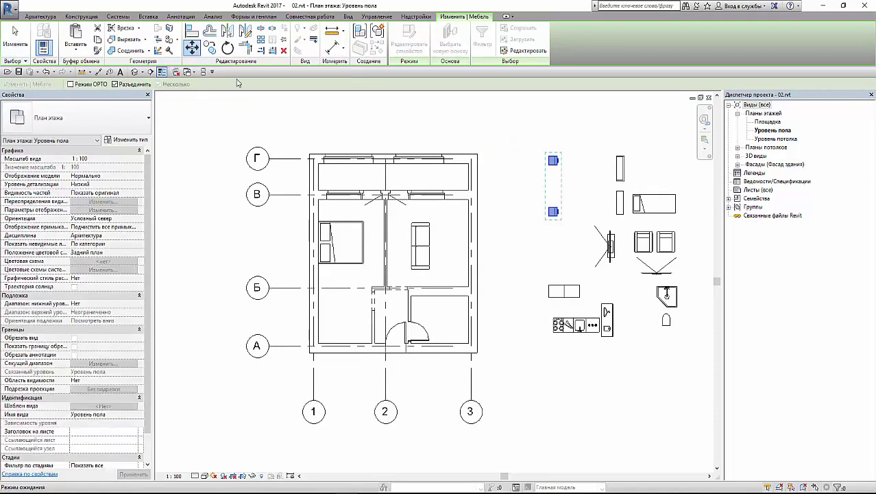
left_click(561, 164)
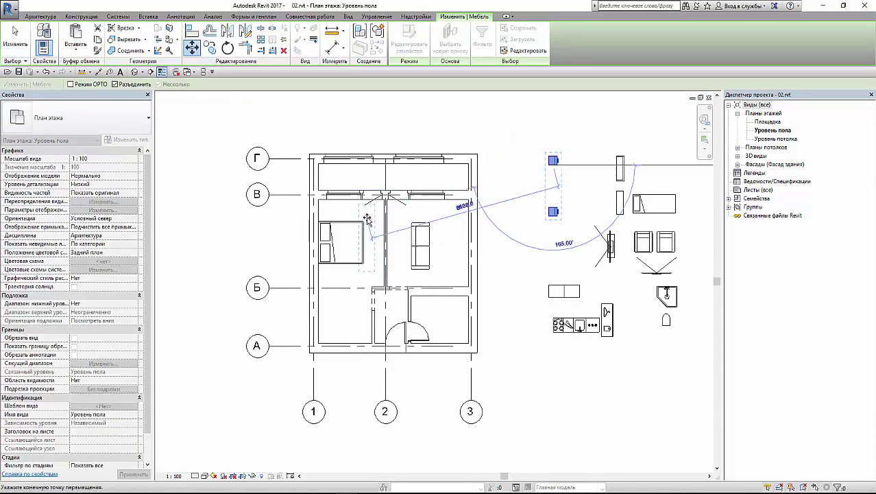
left_click(372, 225)
scroll(361, 214, "up", 3)
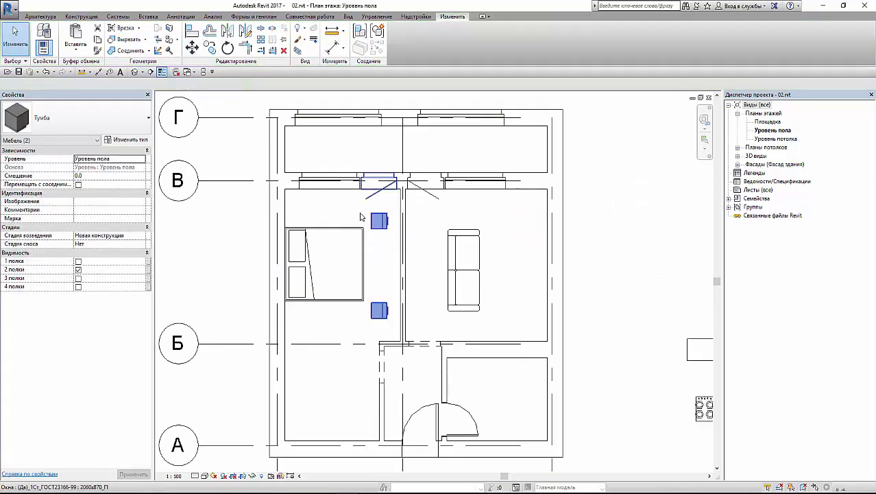
key("Escape")
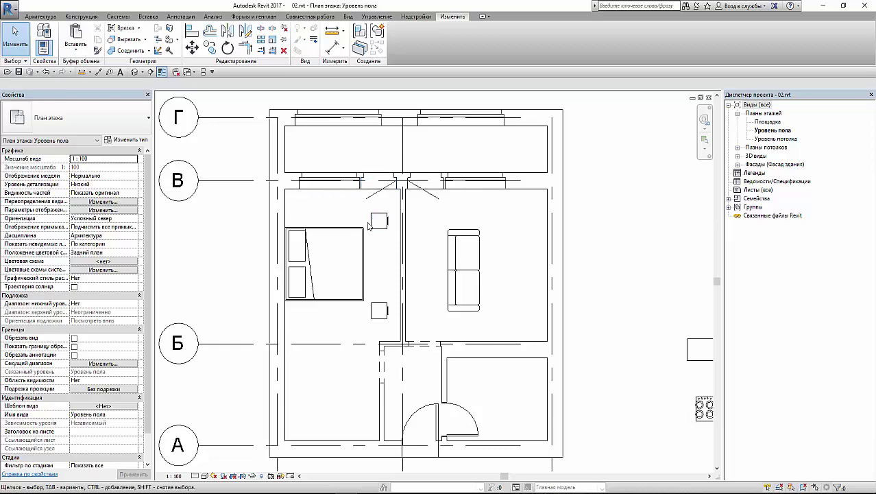
Step: Align the lower nightstand with the bed's bottom edge
scroll(365, 223, "up", 2)
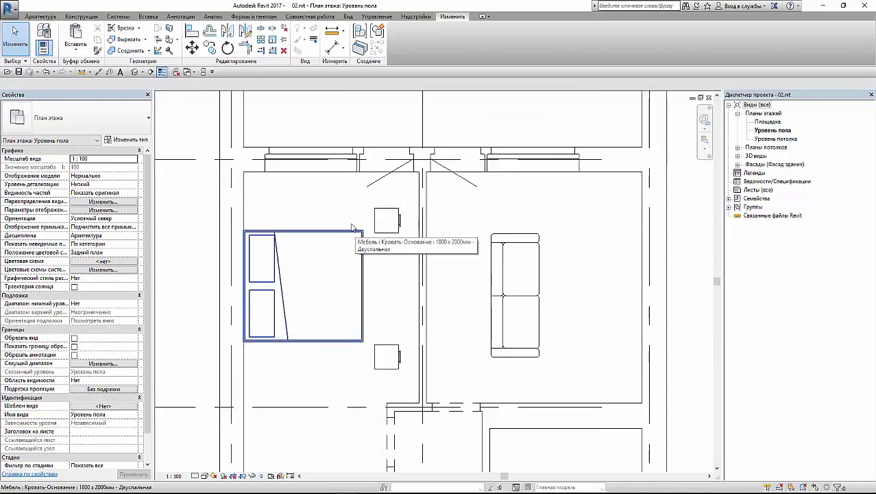
left_click(192, 31)
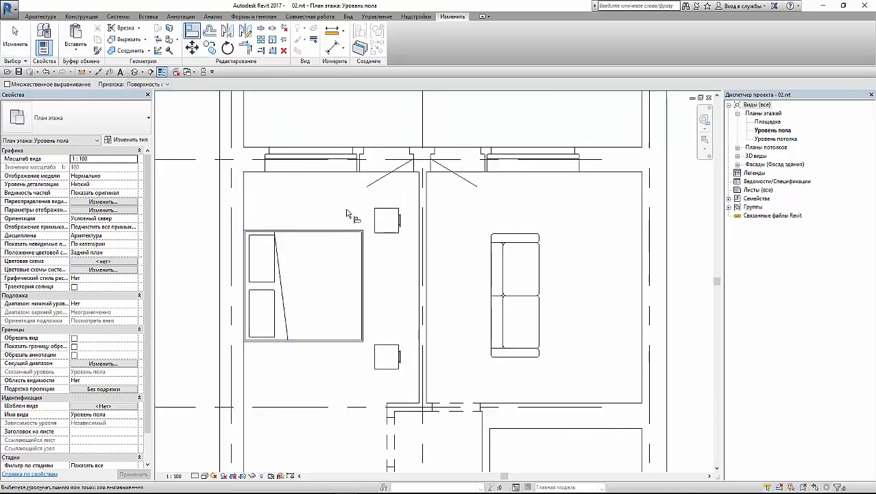
left_click(339, 230)
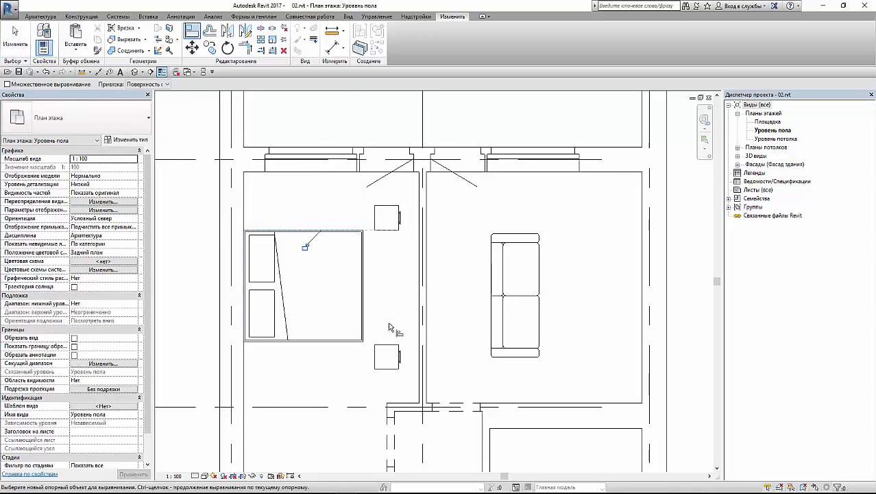
left_click(353, 340)
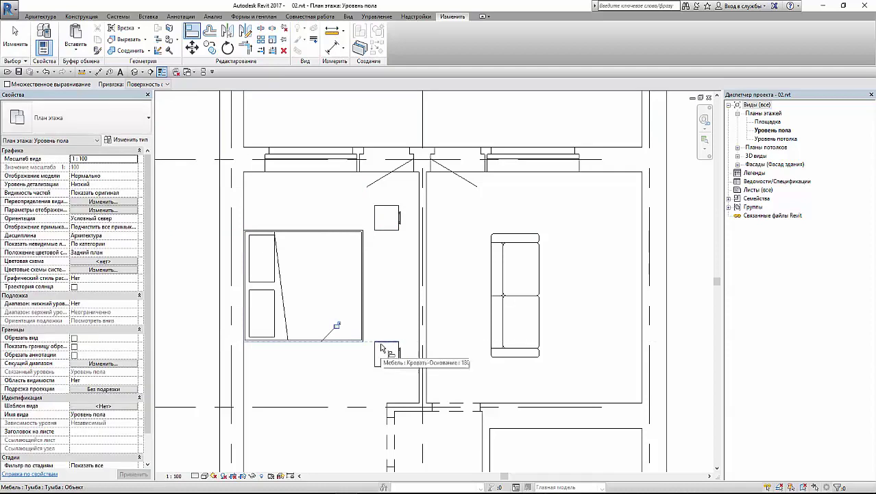
left_click(380, 345)
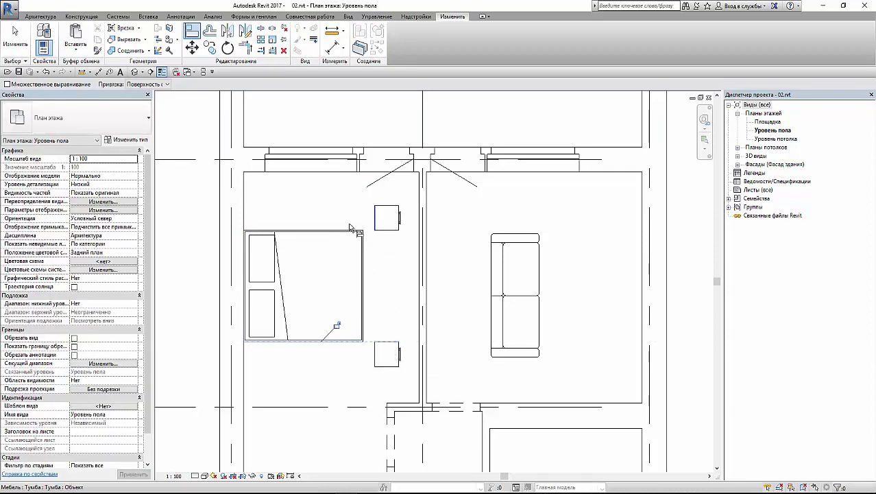
Step: Align both nightstands flush to the bedroom's left wall line
left_click(245, 213)
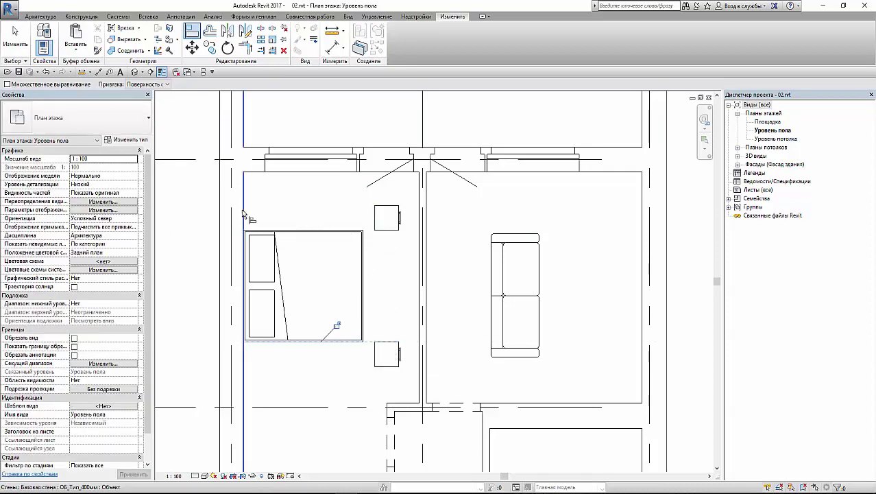
left_click(366, 221)
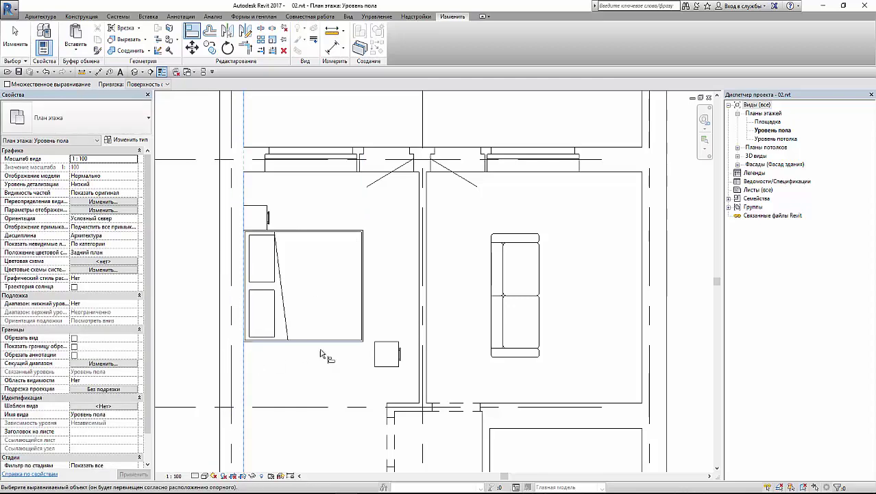
left_click(371, 353)
scroll(327, 247, "down", 2)
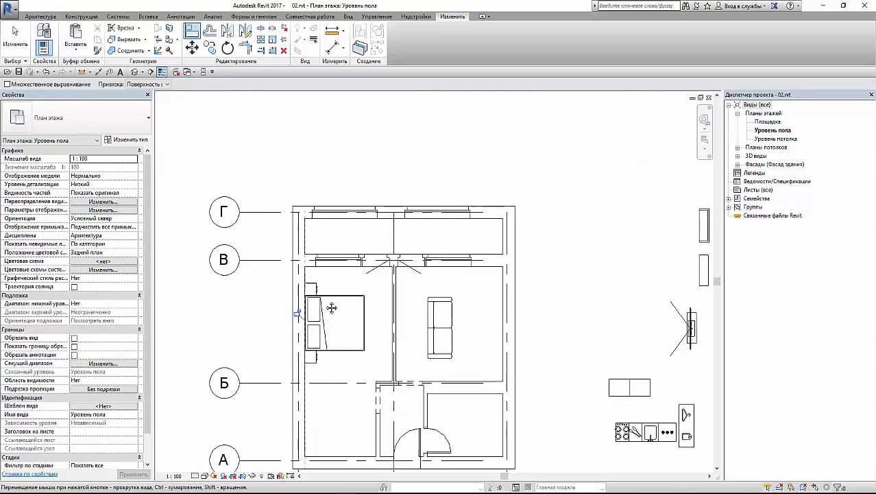
scroll(327, 247, "down", 2)
scroll(470, 251, "down", 2)
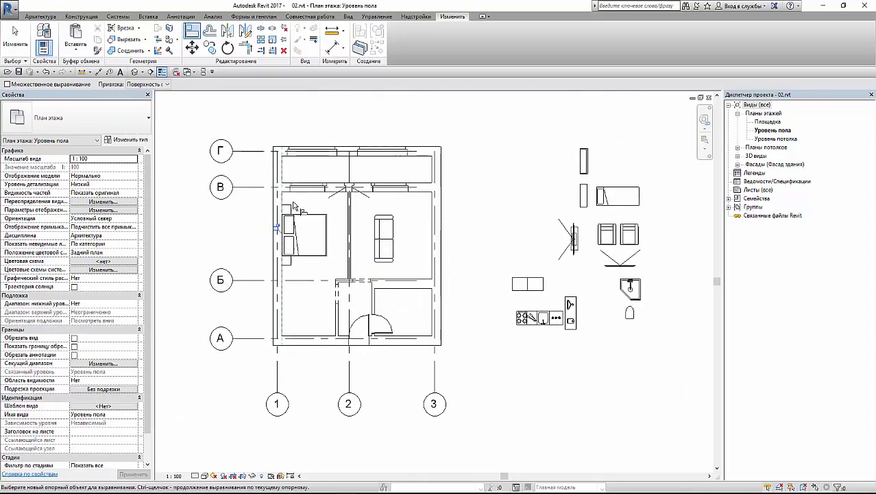
scroll(535, 281, "up", 1)
scroll(532, 285, "up", 1)
Step: Move the 3D_Кухня kitchen set into the lower-left room against its left wall
key("Escape")
scroll(524, 288, "up", 1)
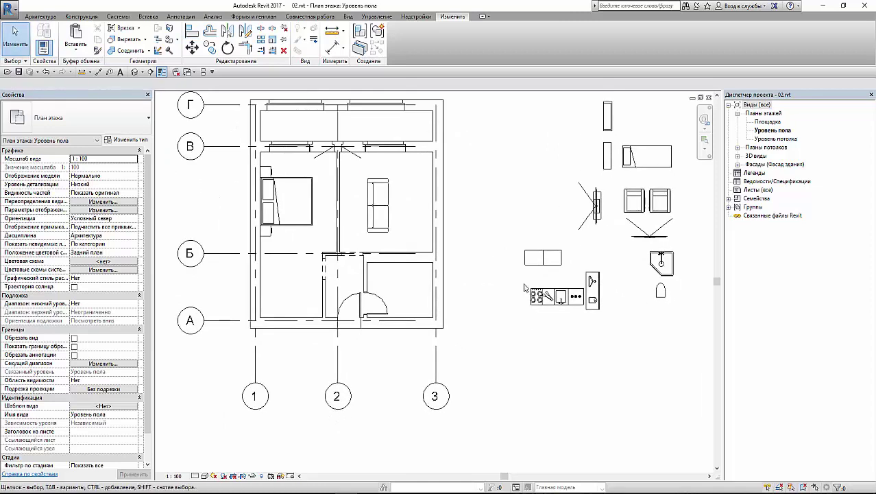
left_click_drag(519, 281, 586, 333)
scroll(557, 292, "up", 1)
scroll(559, 291, "up", 1)
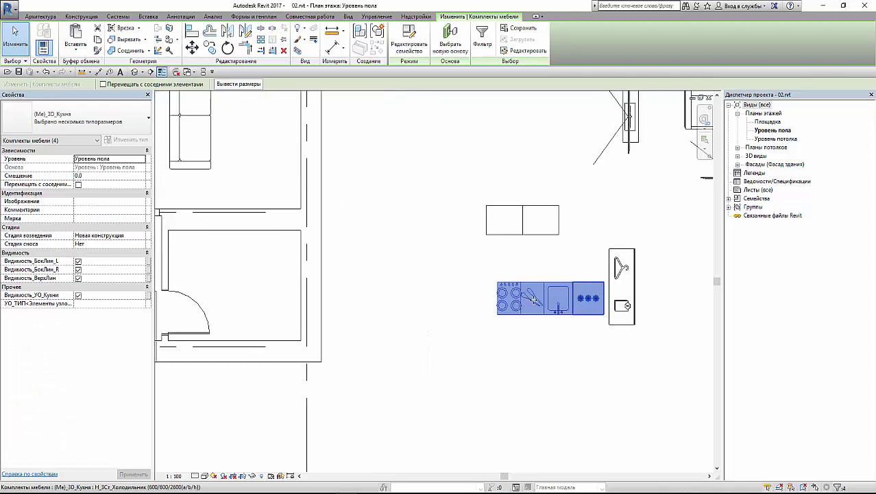
scroll(578, 292, "down", 1)
middle_click_drag(578, 292, 603, 283)
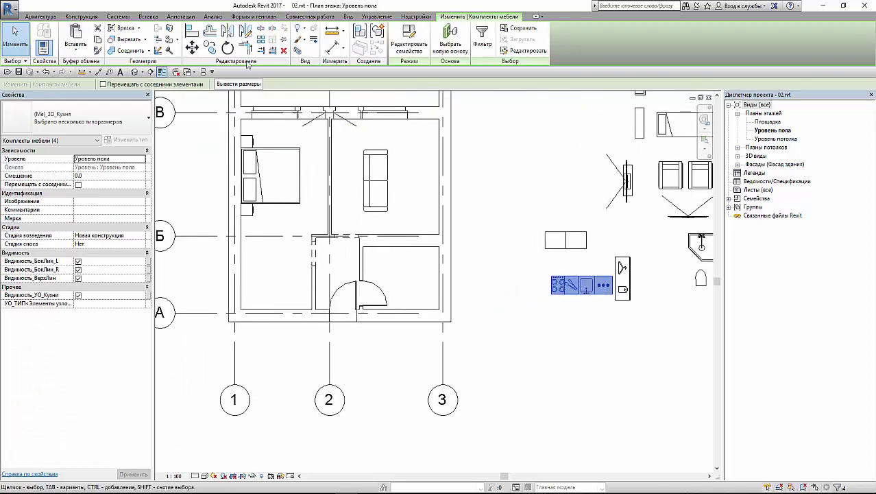
left_click(191, 47)
left_click(550, 295)
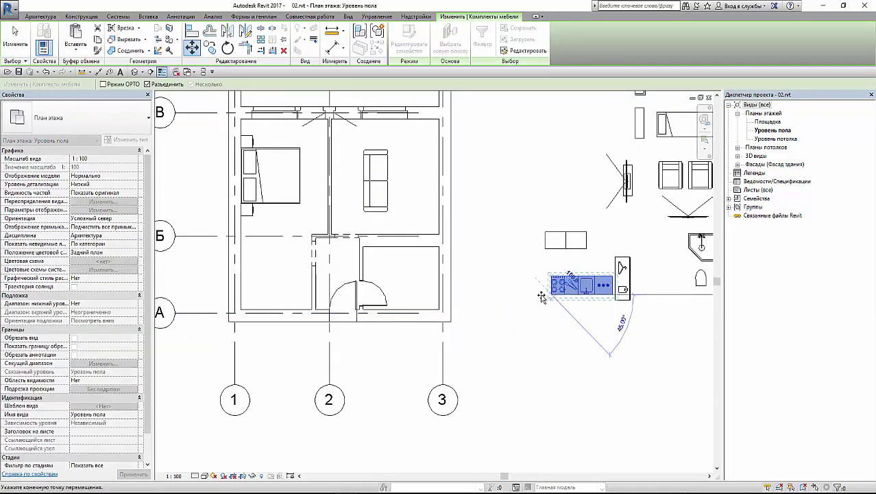
left_click(241, 294)
Step: Move the kitchen set down onto the bottom wall along grid А
scroll(241, 293, "up", 2)
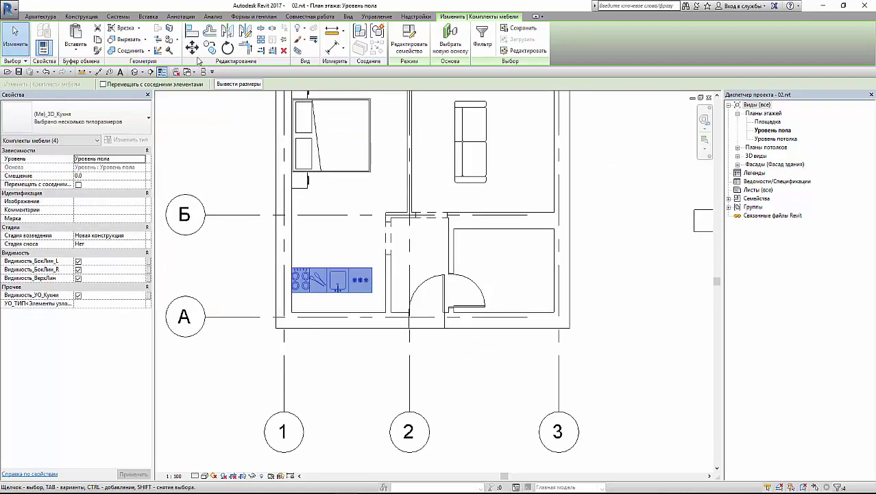
left_click(191, 47)
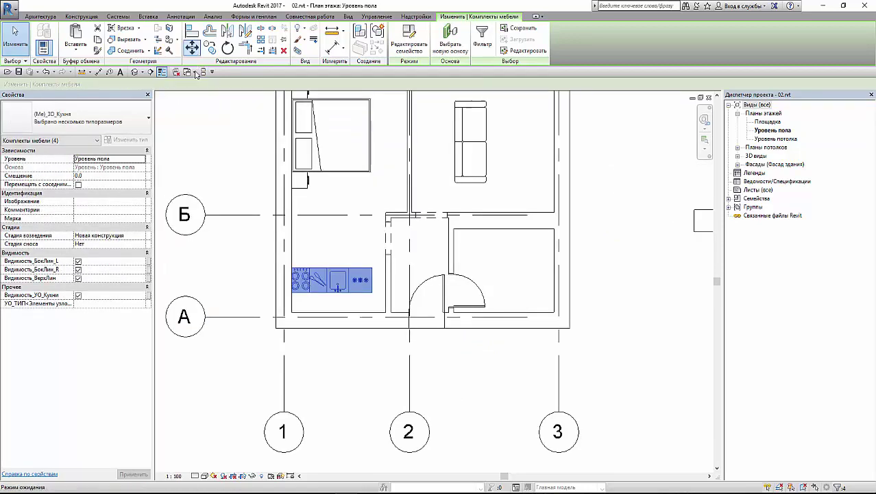
left_click(289, 308)
left_click(336, 326)
scroll(337, 326, "down", 1)
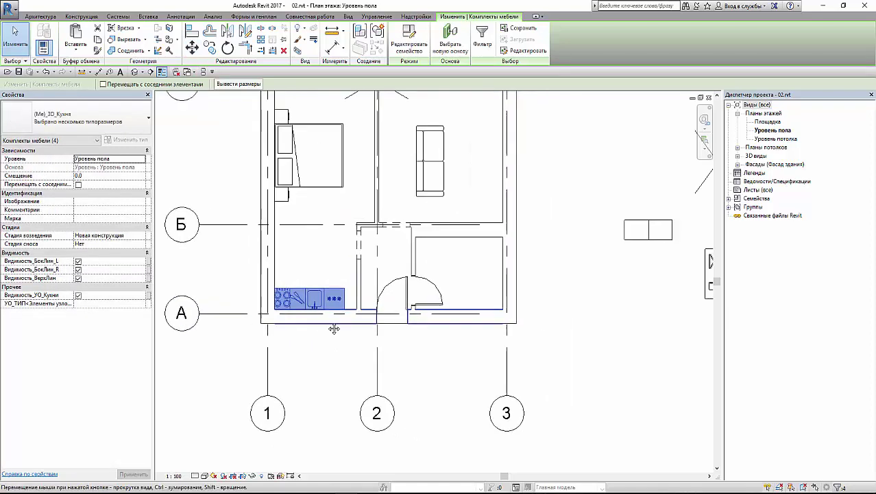
key("Escape")
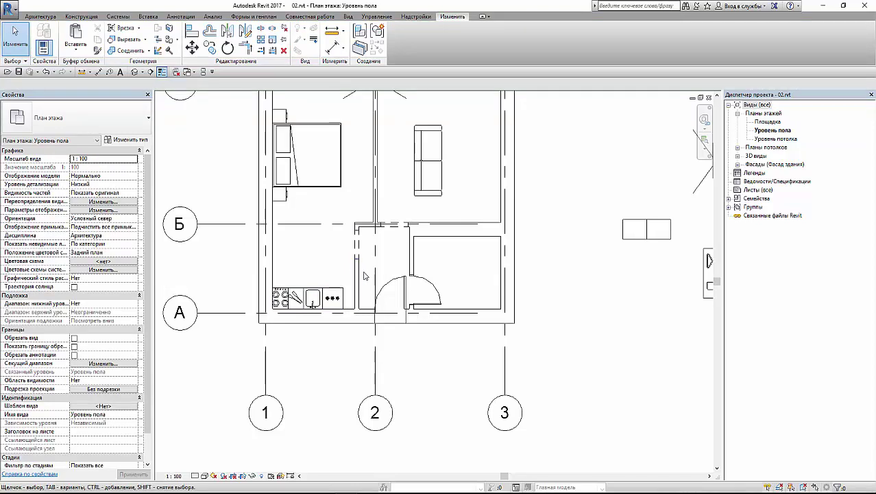
scroll(364, 275, "down", 1)
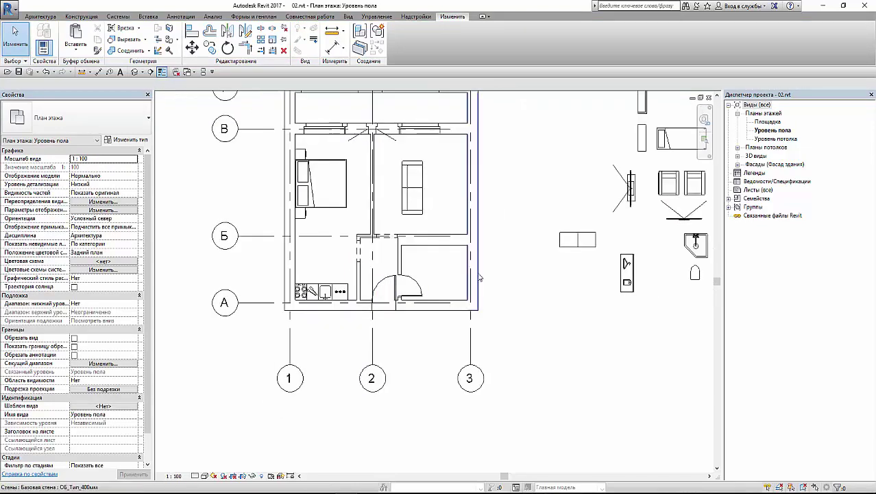
Step: Move the 700/550/810 Хранение посуды cabinet (MV) into the kitchen above the counter
left_click_drag(602, 262, 601, 261)
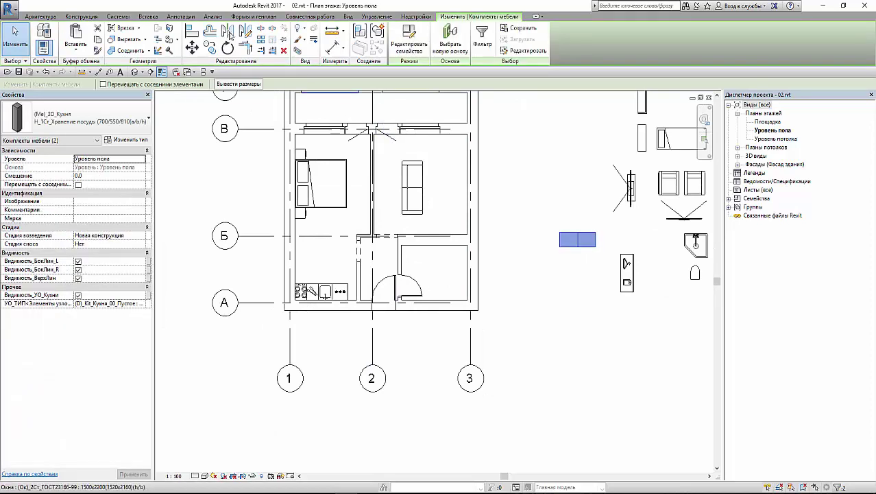
key("m")
key("v")
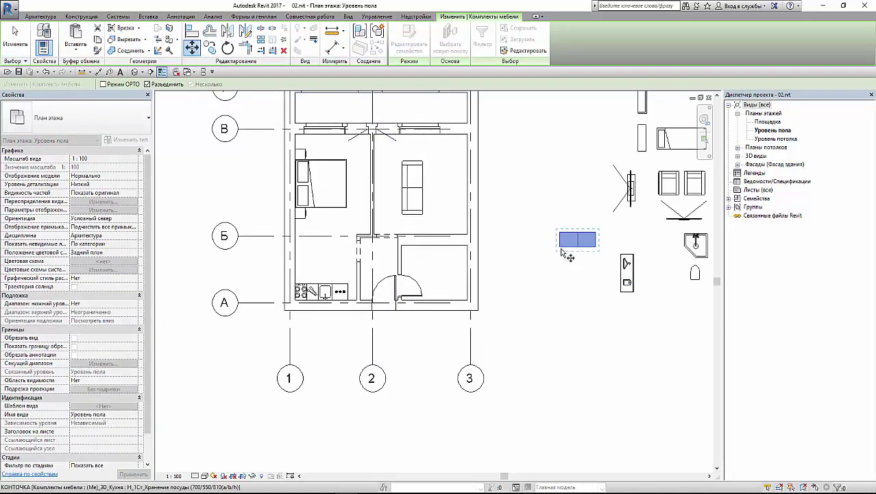
left_click(561, 249)
key("Escape")
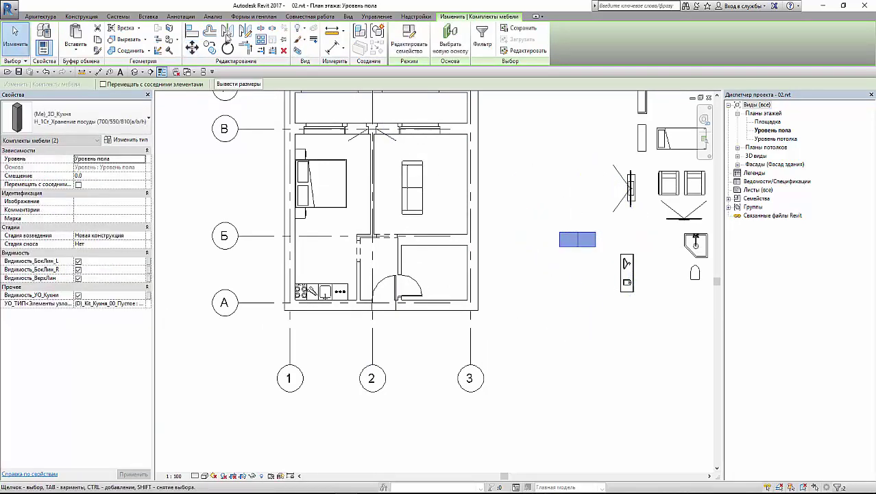
key("m")
key("v")
scroll(569, 275, "up", 2)
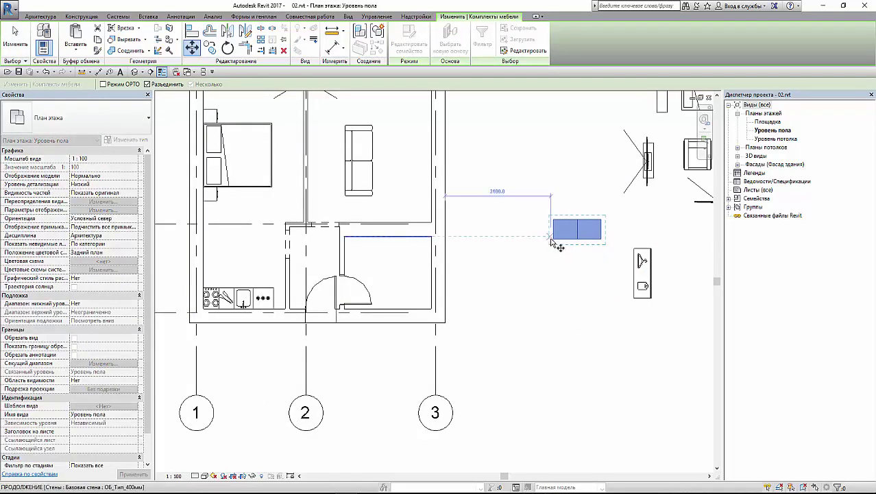
left_click(554, 241)
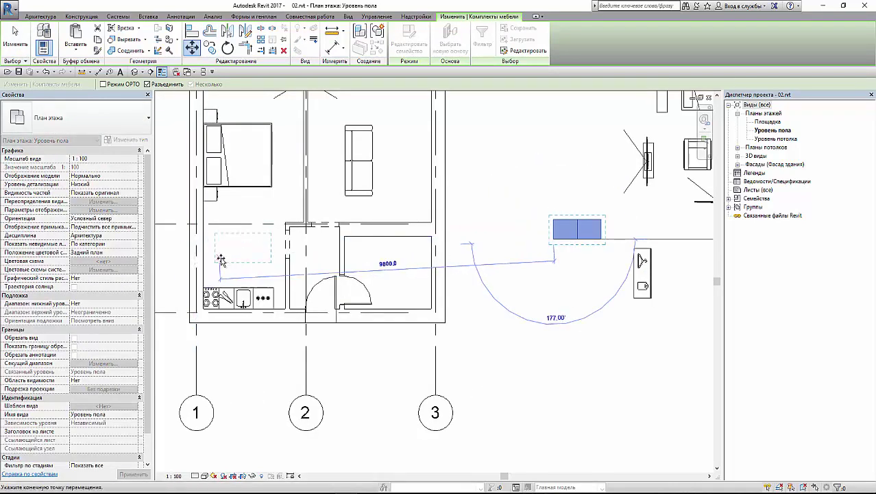
left_click(223, 263)
middle_click_drag(231, 297, 314, 298)
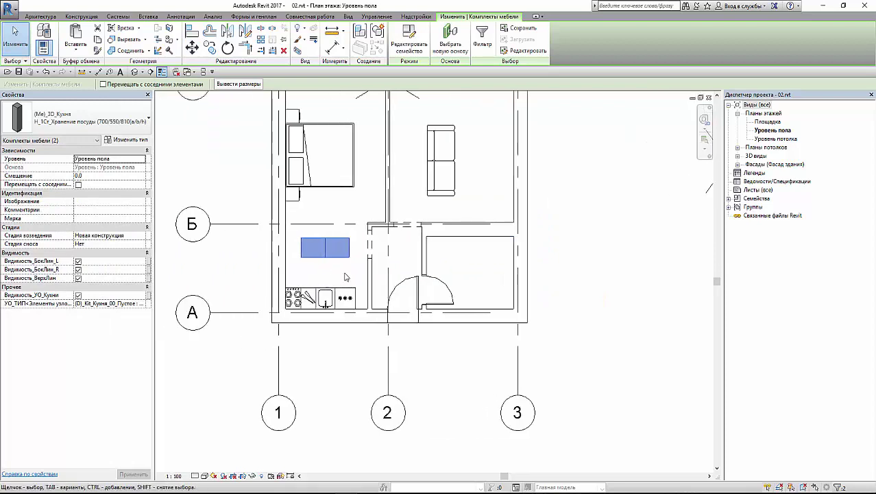
key("Escape")
Step: Align the cabinet's left side (AL) flush with the kitchen's left wall face
scroll(278, 195, "up", 1)
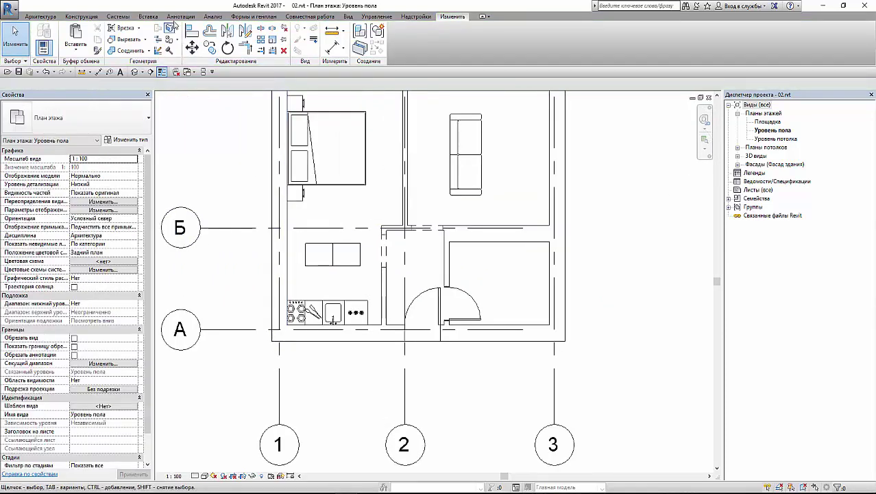
key("a")
key("l")
left_click(290, 264)
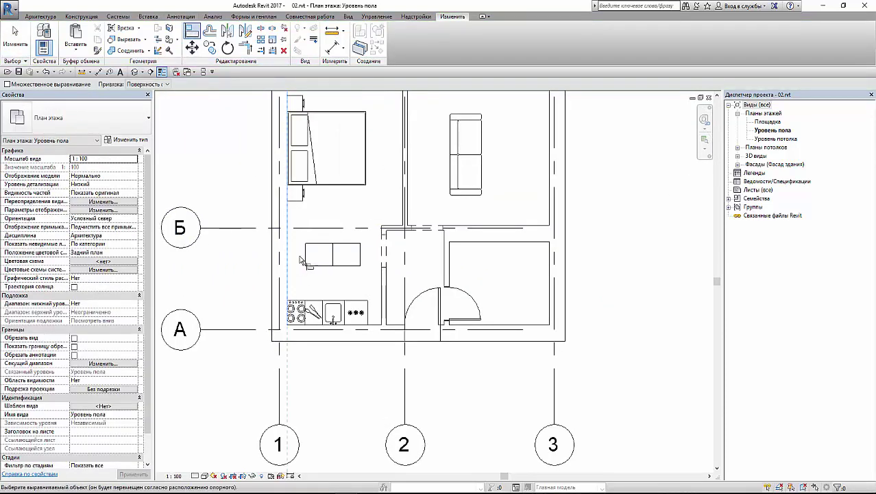
left_click(305, 256)
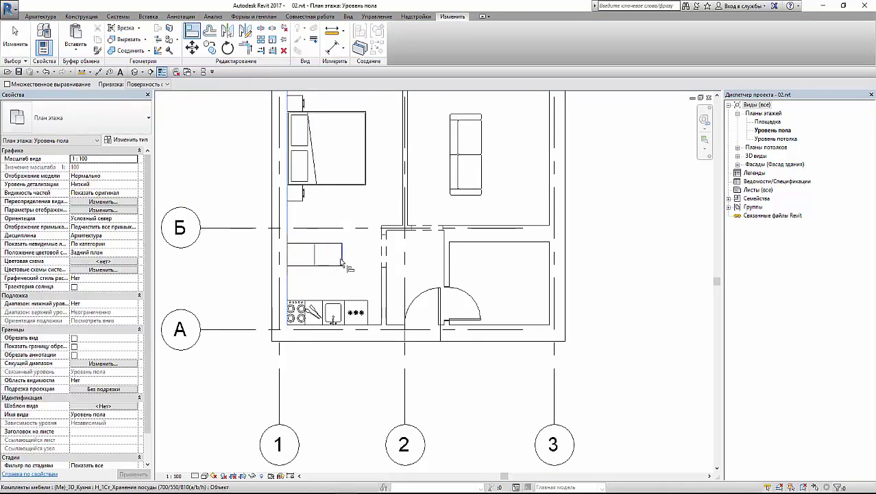
key("Escape")
key("Escape")
left_click(314, 255)
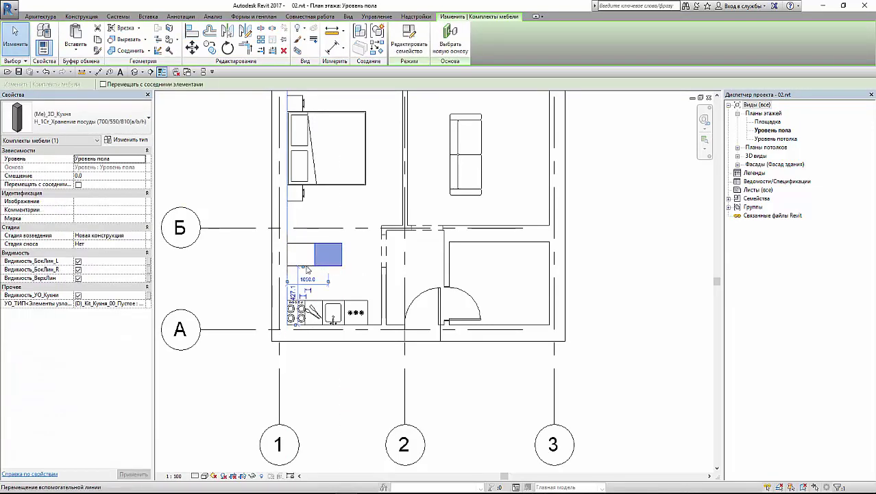
key("Escape")
Step: Move the Te_3D_TV_Sony television near the bedroom's right partition wall
scroll(494, 321, "down", 4)
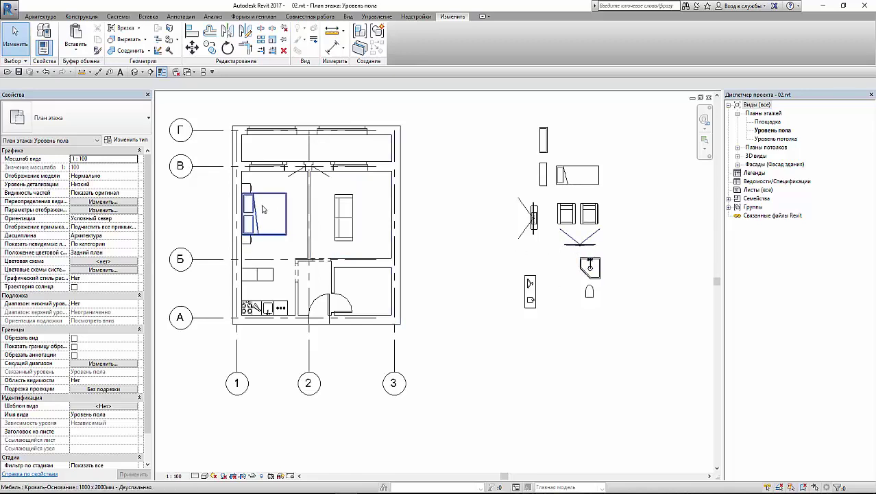
left_click(574, 248)
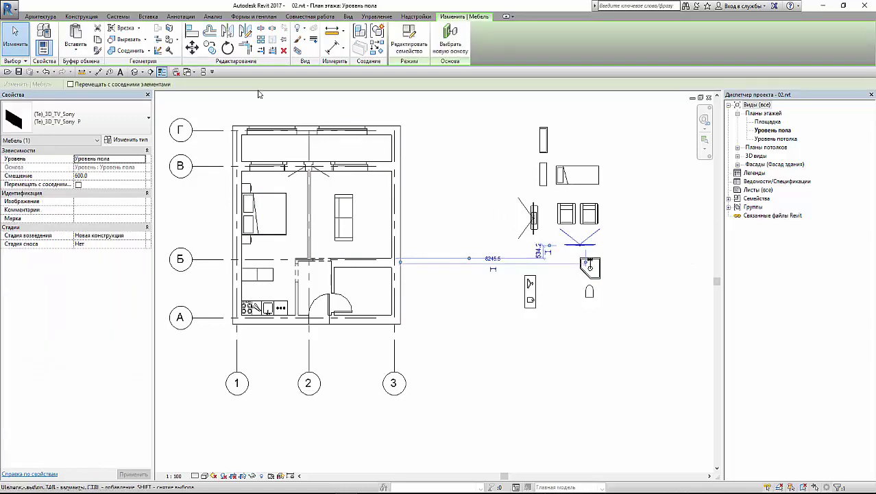
left_click(191, 47)
left_click(574, 267)
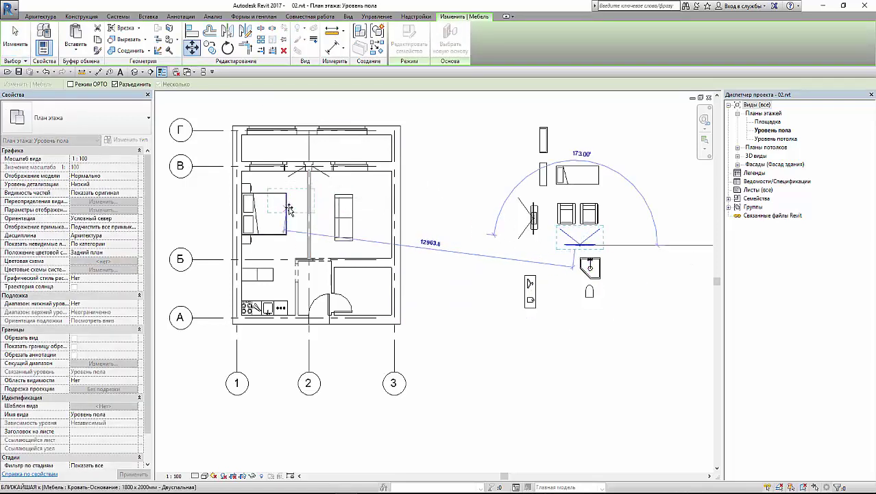
left_click(294, 217)
Step: Rotate the TV 90° so it stands vertical
scroll(283, 213, "up", 3)
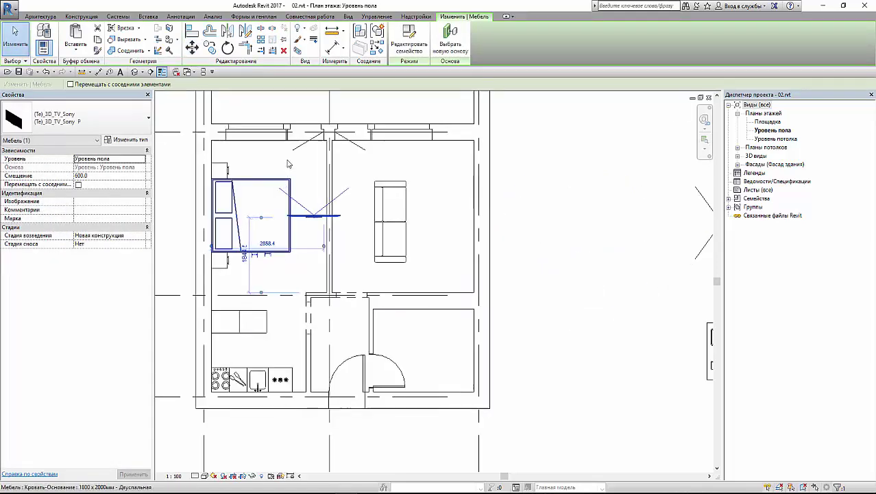
left_click(227, 52)
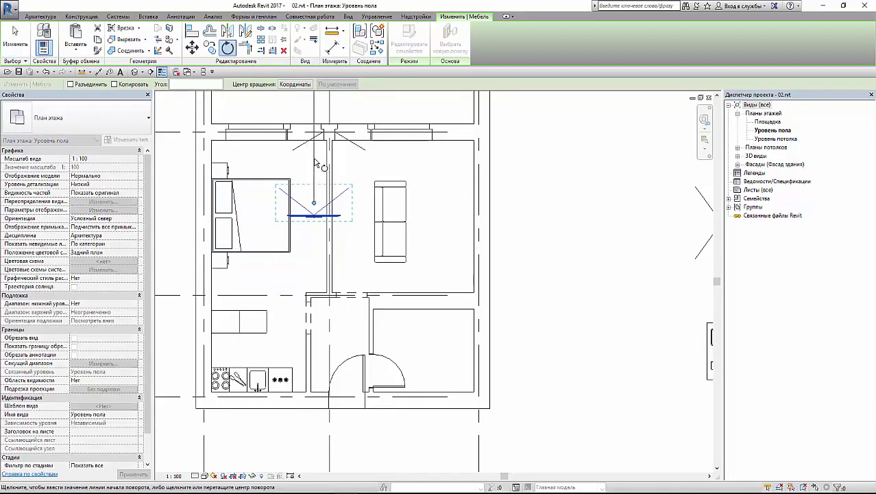
left_click(314, 162)
type("90")
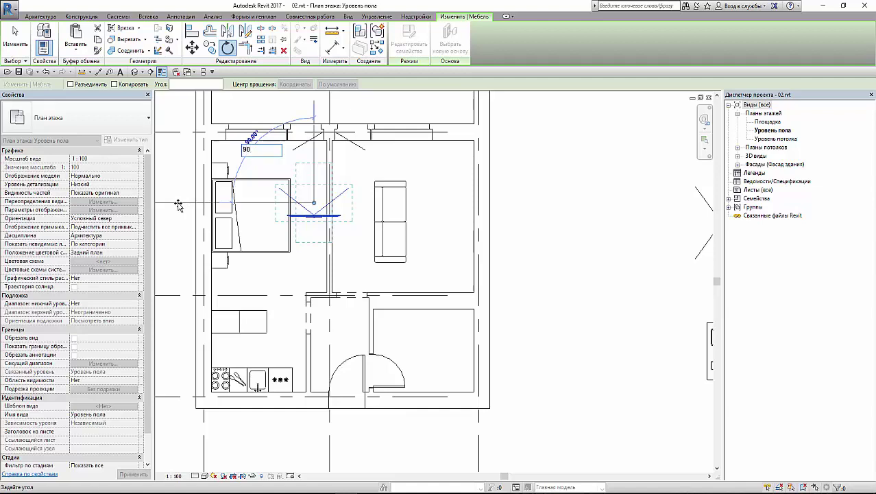
left_click(178, 205)
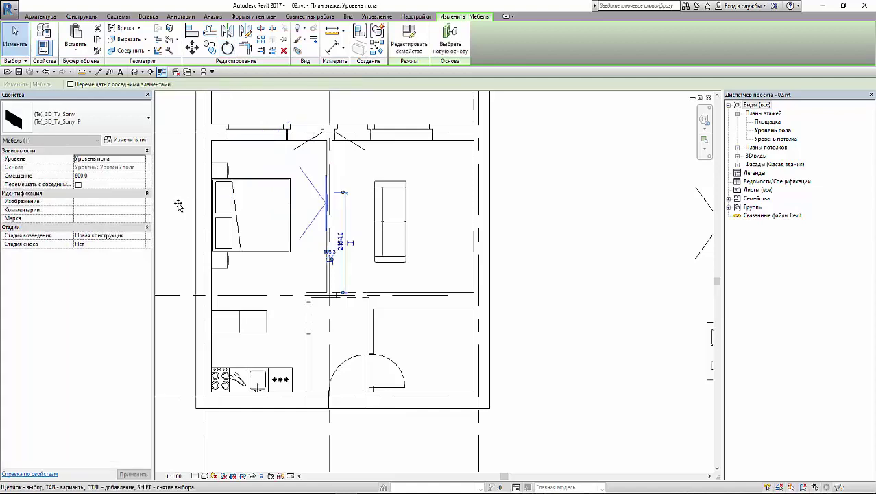
Step: Move the rotated TV onto the bedroom–living room wall line, facing the bed
scroll(283, 205, "up", 3)
left_click_drag(284, 205, 263, 232)
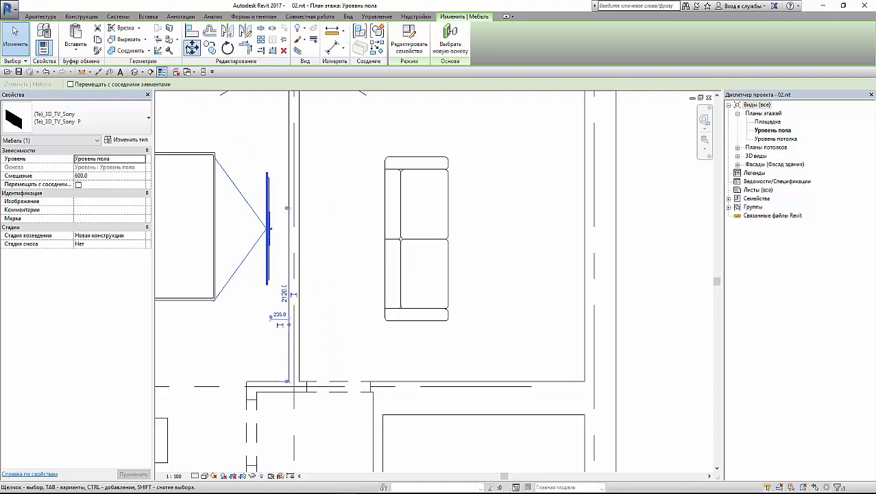
left_click(192, 46)
left_click(274, 229)
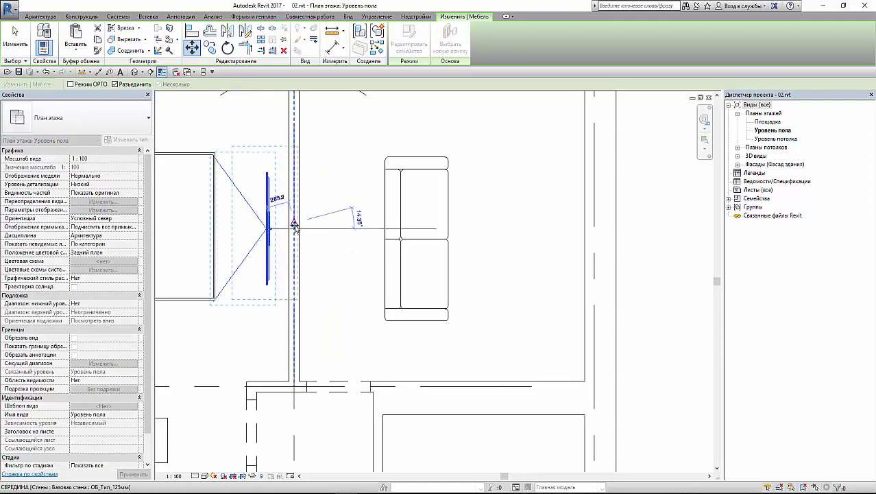
left_click(295, 226)
key("Escape")
scroll(537, 229, "down", 2)
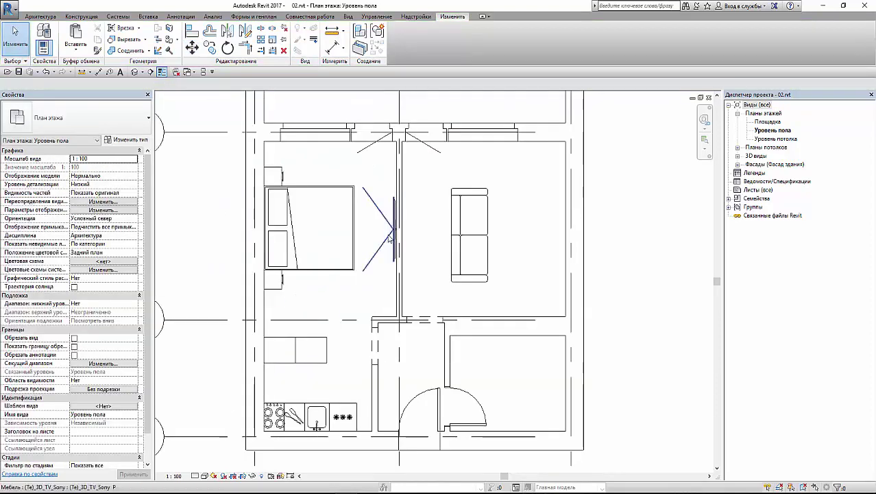
middle_click_drag(389, 238, 377, 273)
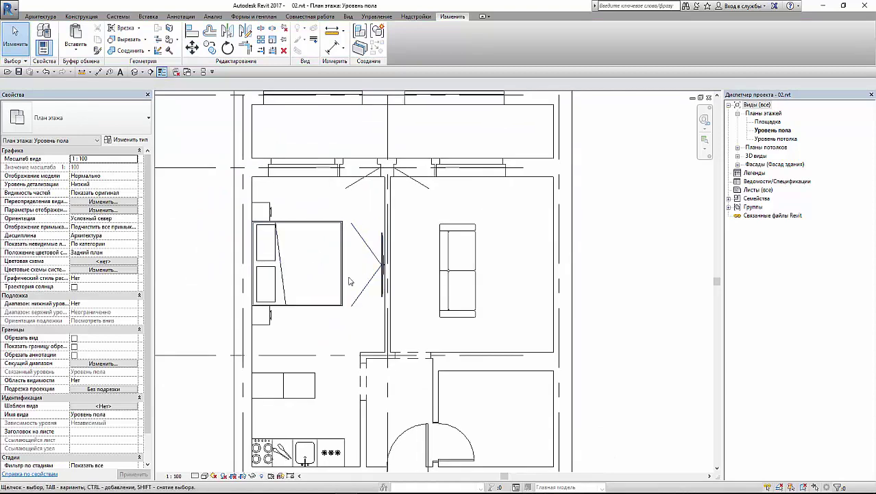
Step: Align the TV to the bed's centre line and nudge it along the wall
left_click(192, 33)
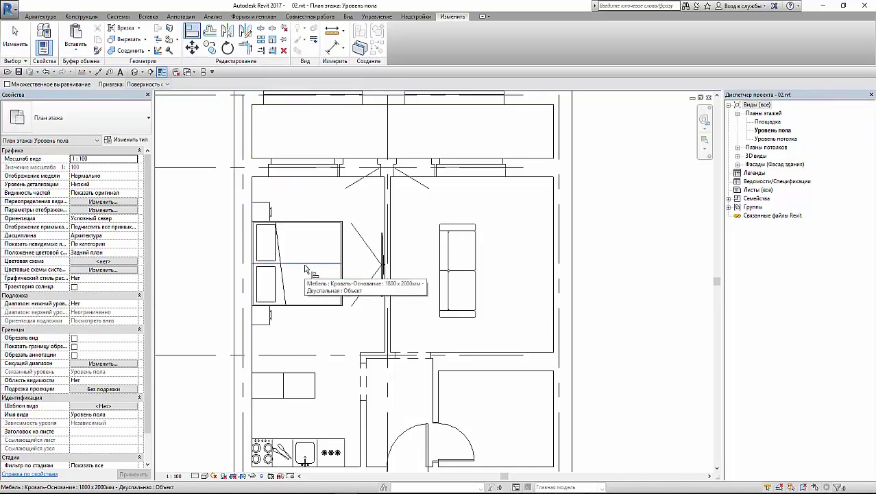
left_click(305, 268)
scroll(385, 275, "up", 2)
scroll(380, 272, "up", 1)
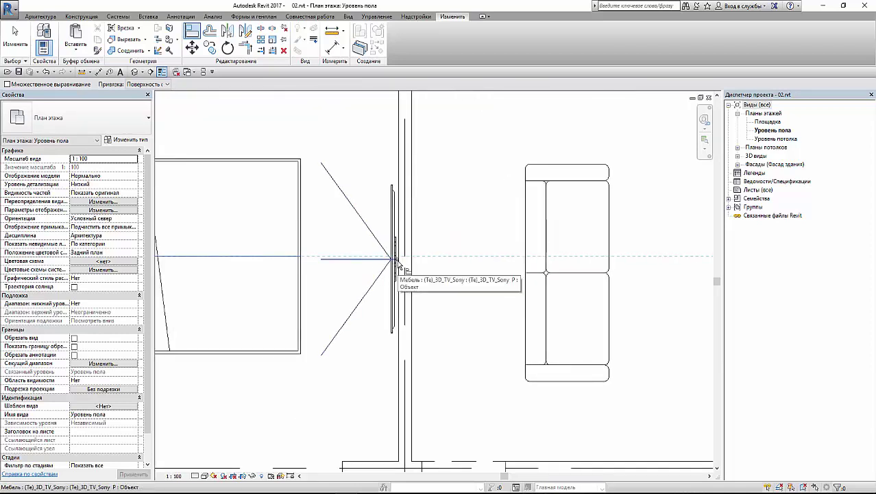
left_click(397, 263)
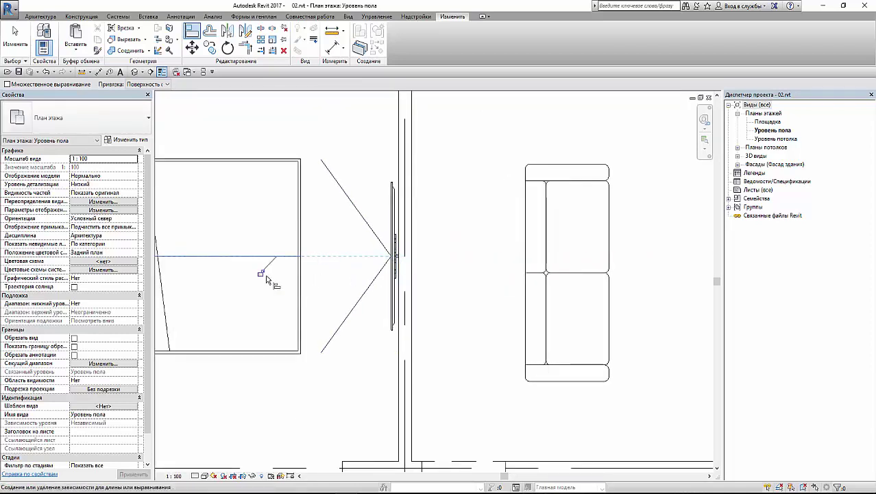
scroll(342, 288, "down", 2)
scroll(347, 276, "down", 1)
key("Escape")
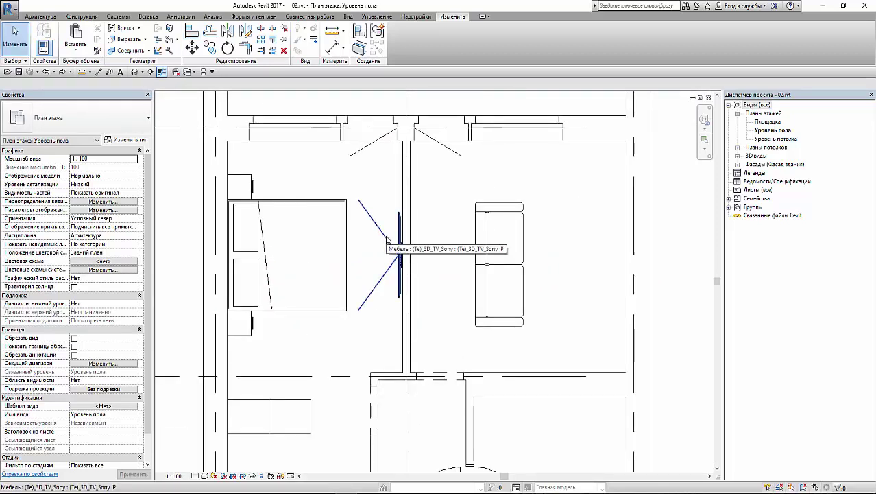
left_click_drag(387, 240, 387, 205)
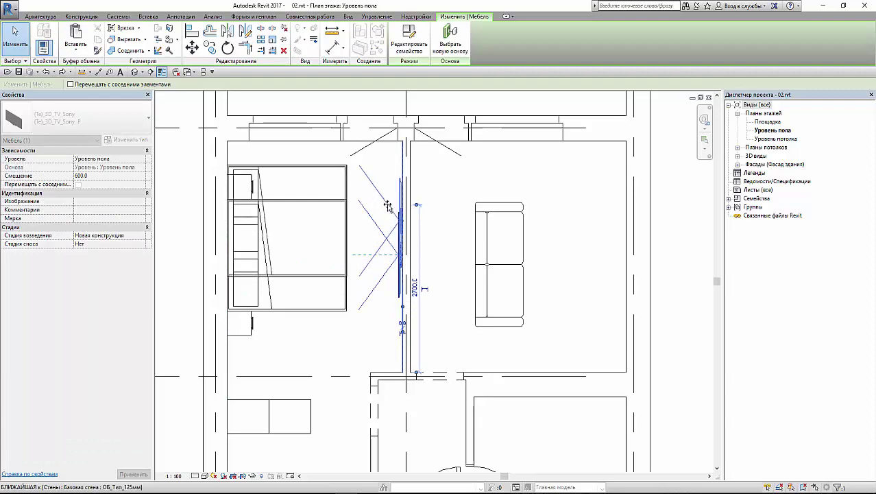
left_click(462, 235)
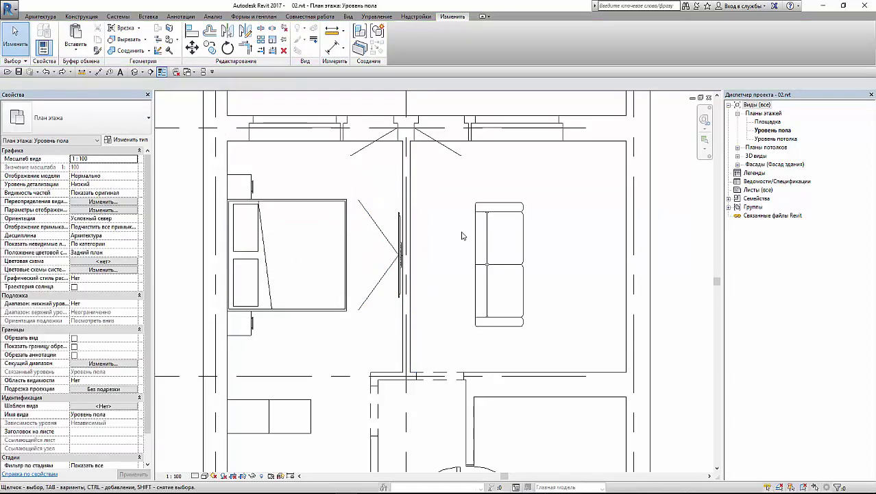
Step: Align the Диван-кресло sofa flush against the living-room side of the partition wall
scroll(463, 235, "down", 2)
left_click(479, 259)
scroll(478, 259, "up", 1)
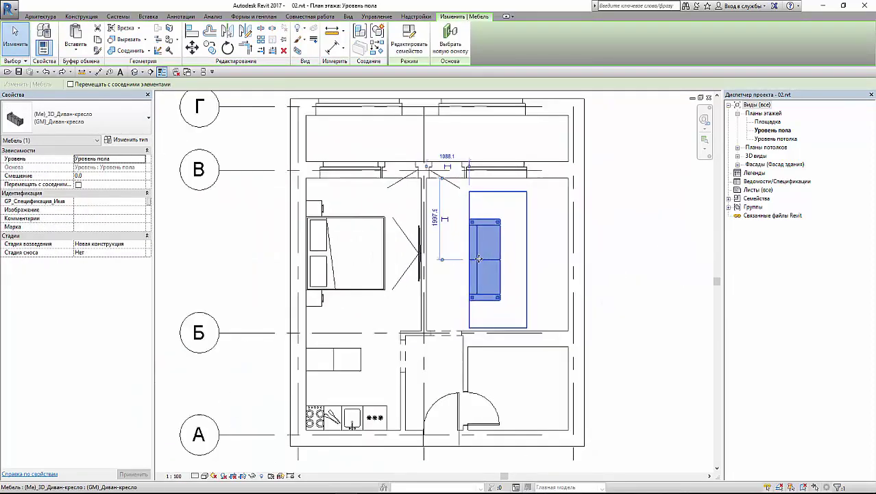
scroll(479, 258, "up", 2)
key("Escape")
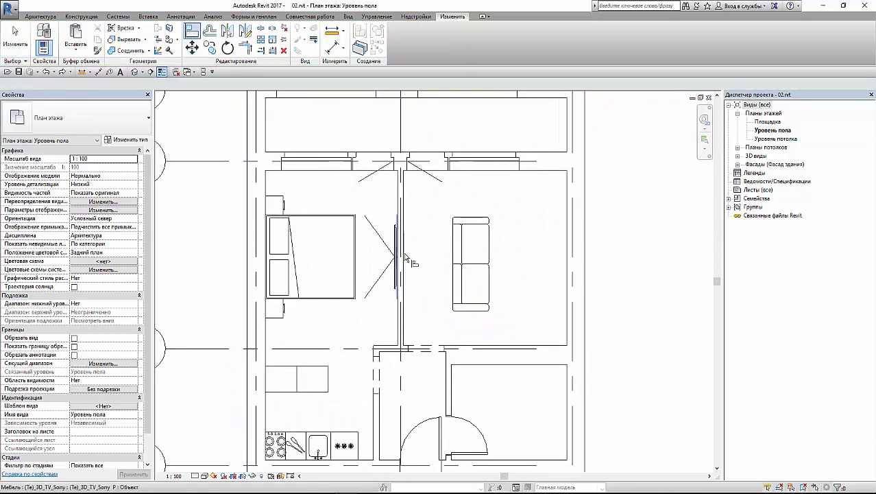
left_click(404, 258)
left_click(452, 257)
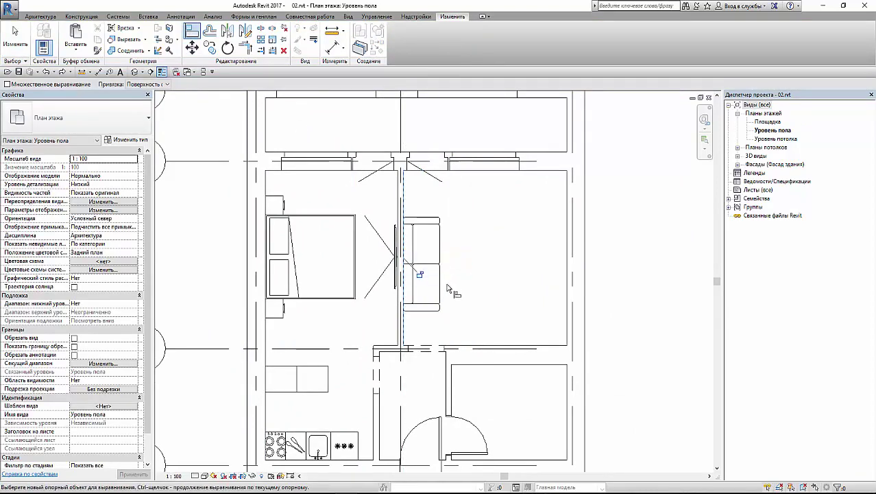
key("Escape")
Step: Move the tall wardrobe cabinet from beside the plan into the hallway by the entrance door
scroll(280, 193, "down", 4)
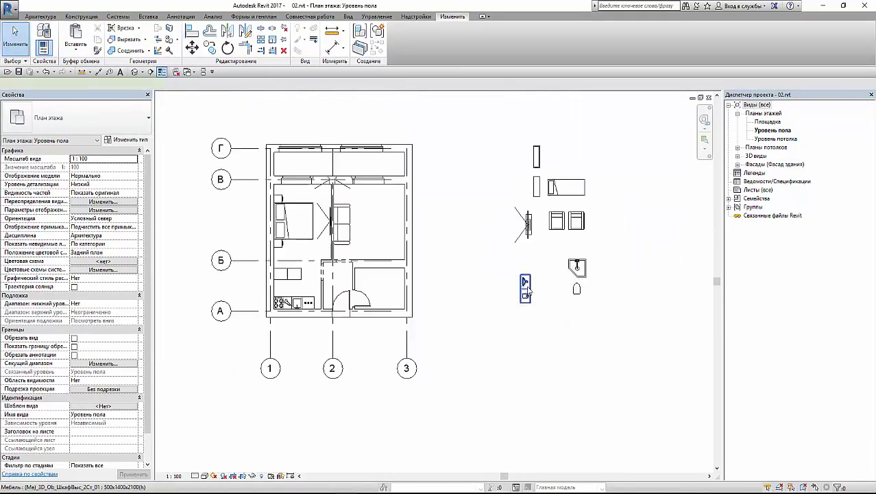
left_click(525, 288)
left_click(195, 51)
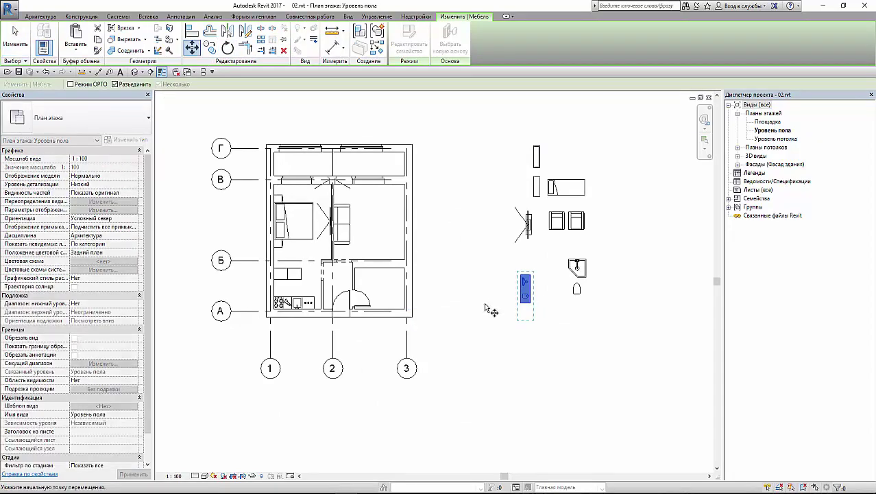
scroll(483, 304, "up", 2)
left_click(549, 302)
scroll(201, 317, "up", 2)
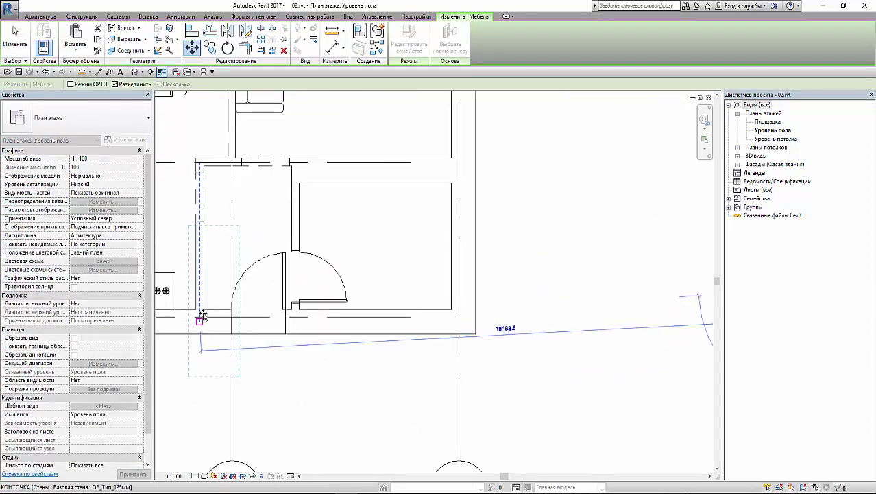
left_click(203, 306)
scroll(206, 302, "up", 2)
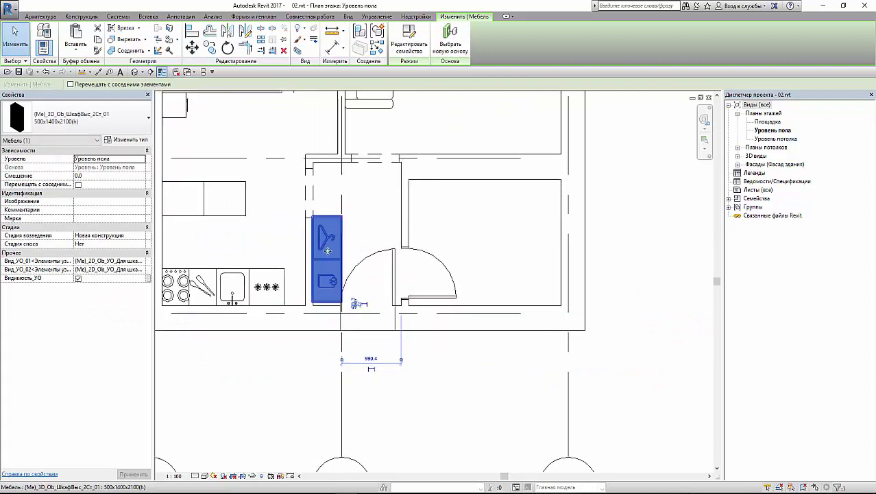
key("Escape")
Step: Shift the opening above the cabinet slightly to a new position with MV
scroll(310, 172, "up", 1)
left_click(308, 170)
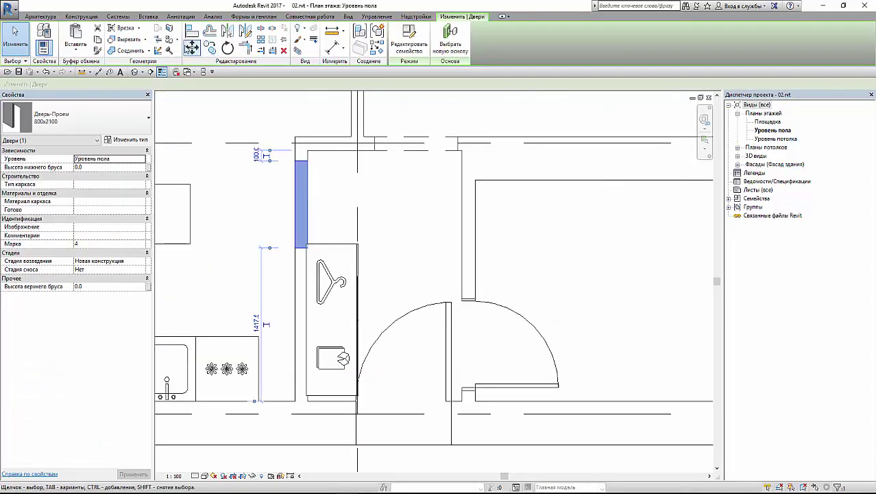
key("m")
key("v")
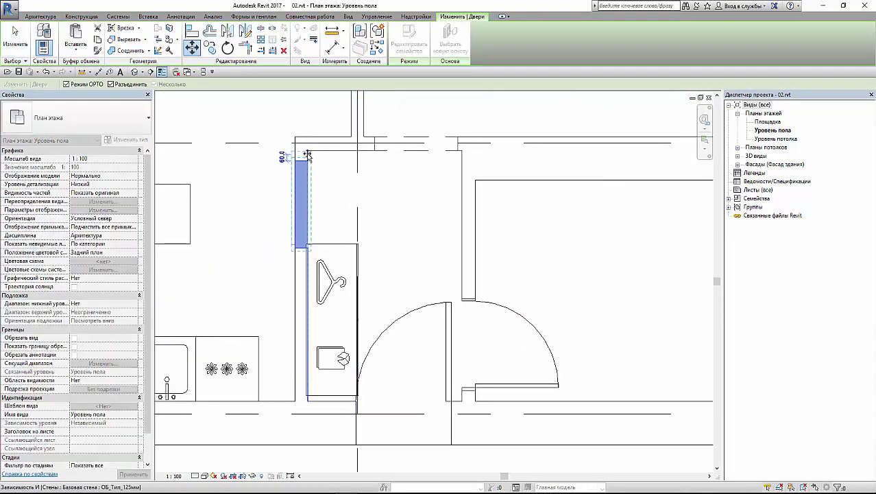
left_click(307, 152)
key("Escape")
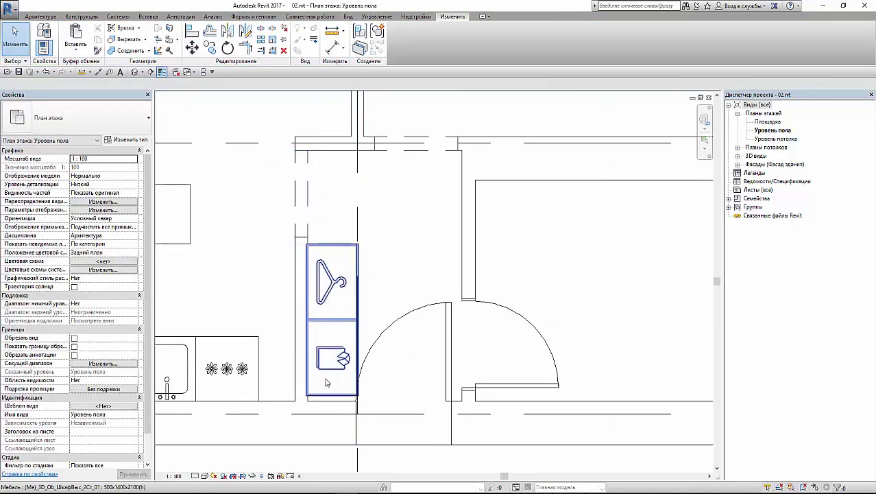
Step: Move the 500×1400×2100 wardrobe down so it rests on the hallway's bottom wall
scroll(329, 400, "up", 3)
left_click(401, 398)
key("m")
key("v")
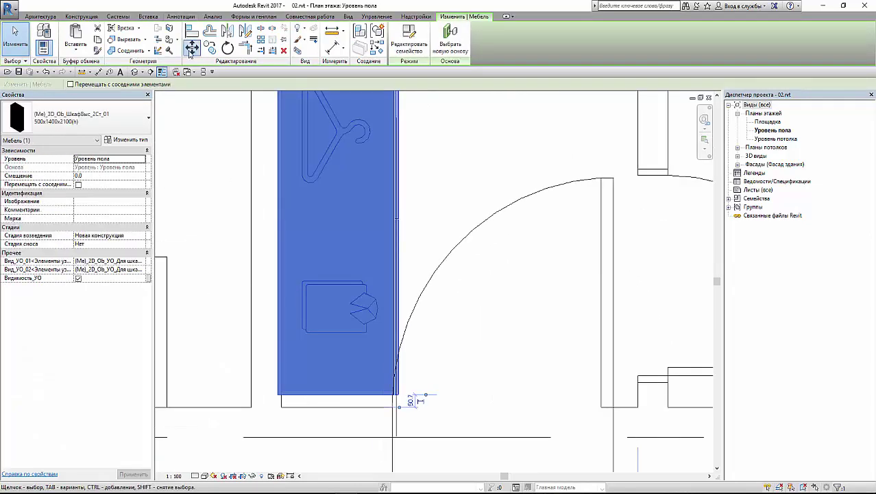
left_click(279, 395)
left_click(281, 408)
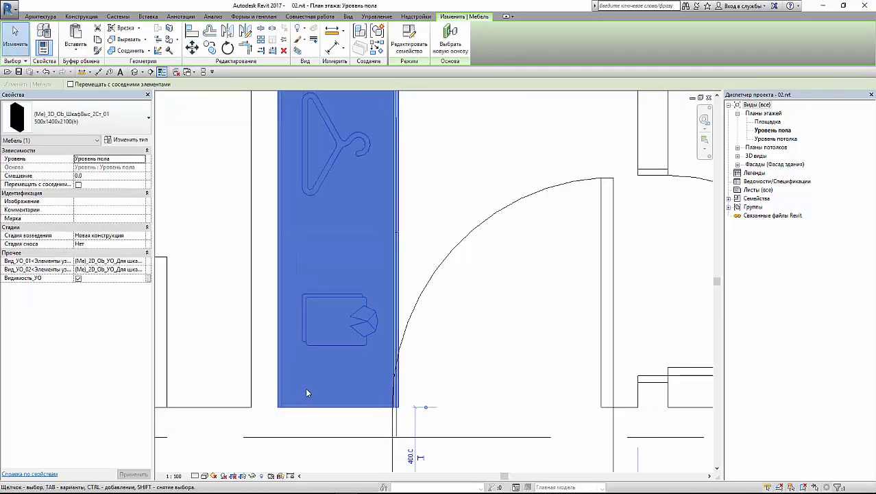
left_click(445, 176)
Step: Shift the 125 mm partition wall by the bathroom slightly to the right
scroll(399, 302, "down", 2)
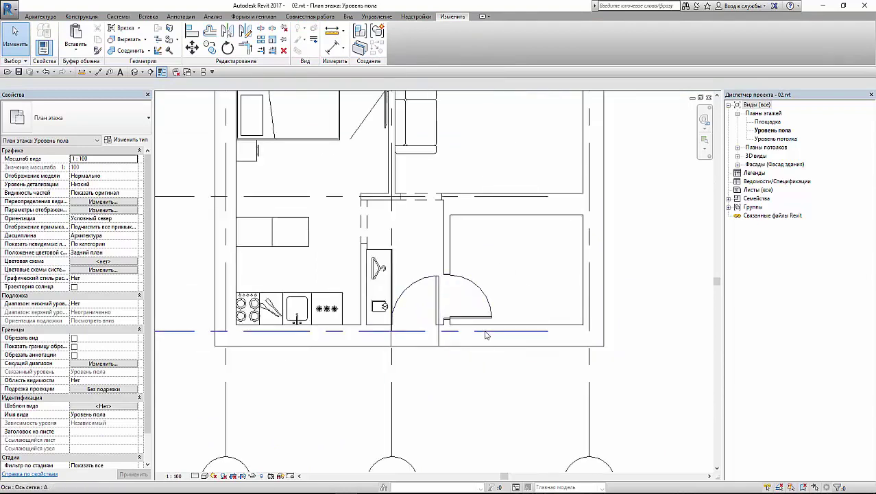
scroll(399, 302, "down", 2)
left_click(458, 271)
left_click(191, 48)
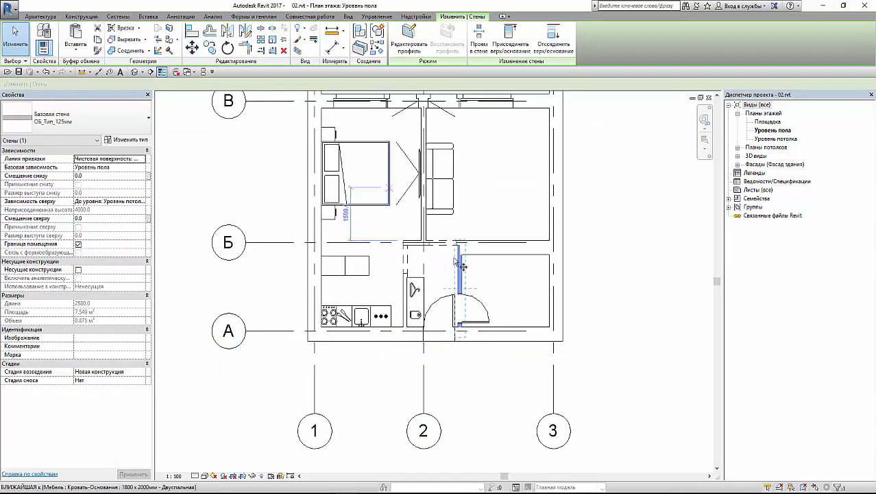
left_click(459, 271)
left_click(481, 271)
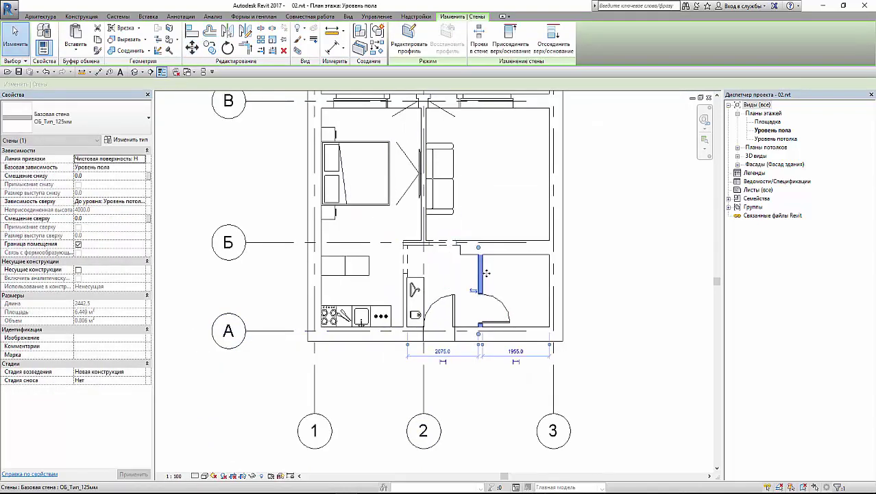
key("Escape")
Step: Reposition the 900×2100 door so it sits 500 from the partition
left_click(453, 309)
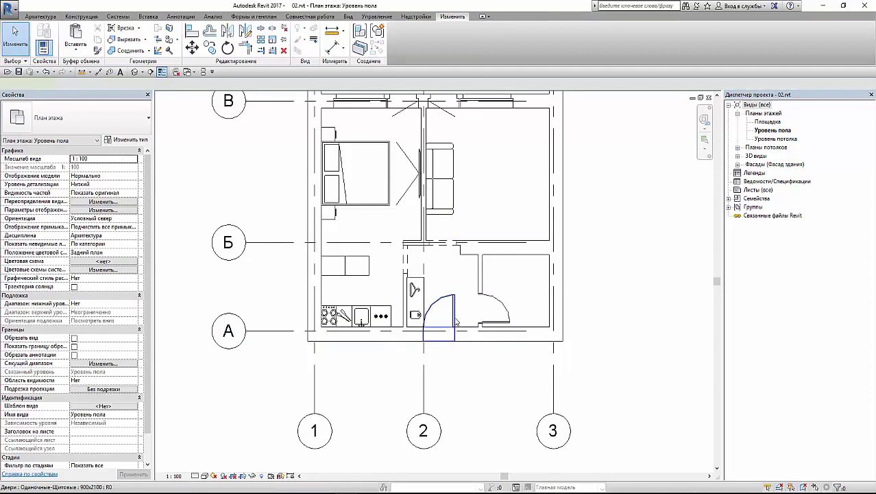
left_click(191, 48)
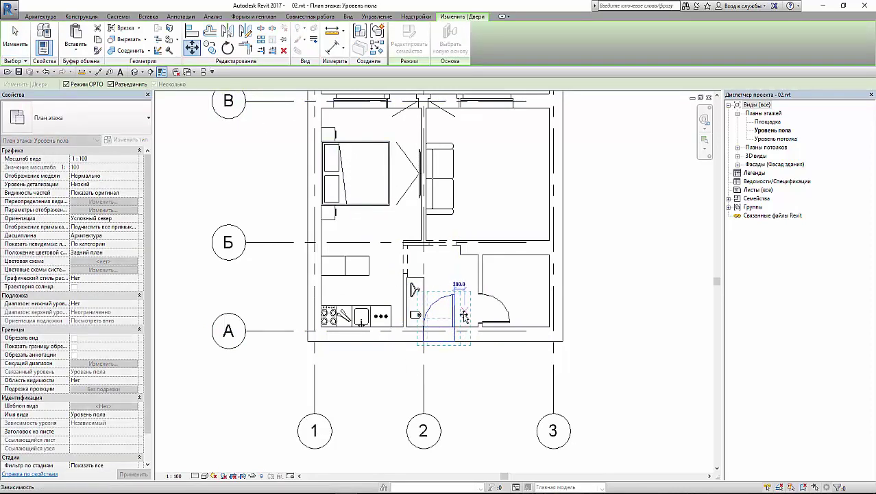
type("200")
key("Return")
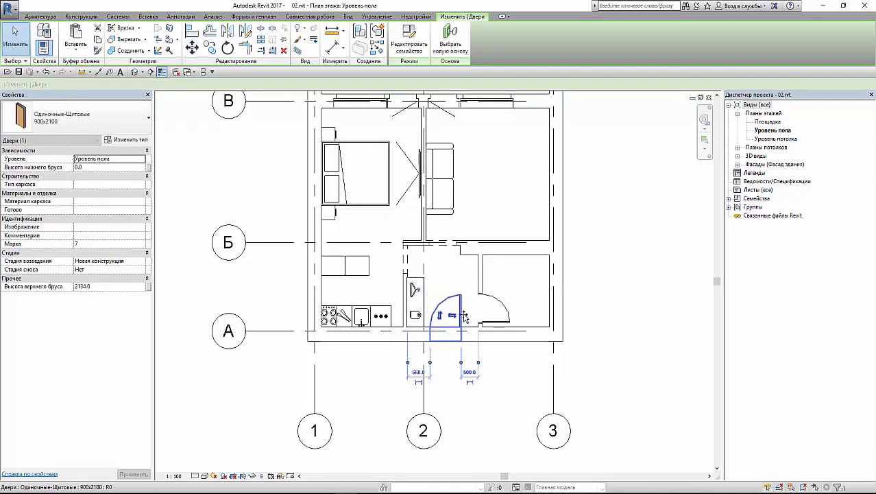
key("Escape")
Step: Move both loose cabinets, with Ortho off, into the upper-right living room across from the sofa
key("z")
key("f")
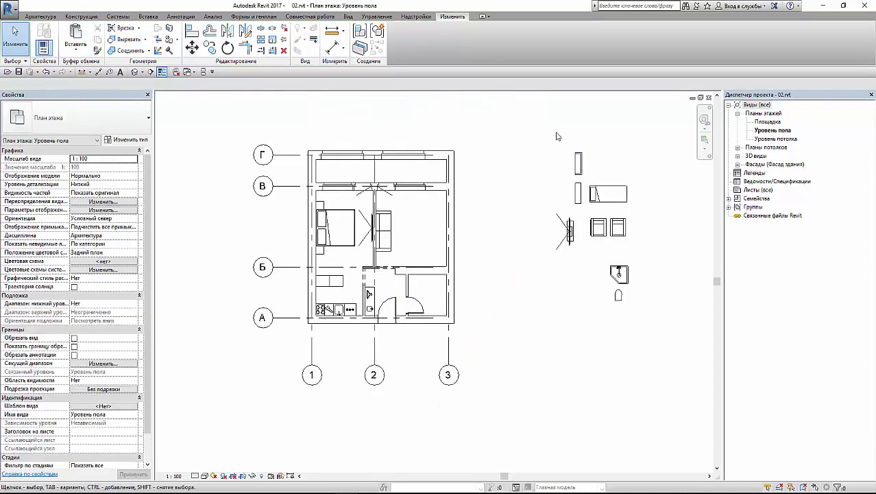
left_click_drag(585, 209, 589, 214)
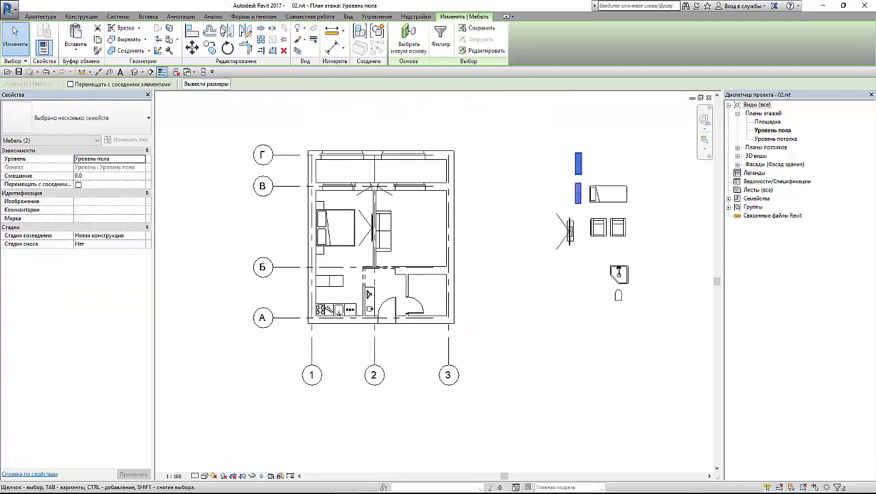
key("m")
key("v")
left_click(580, 194)
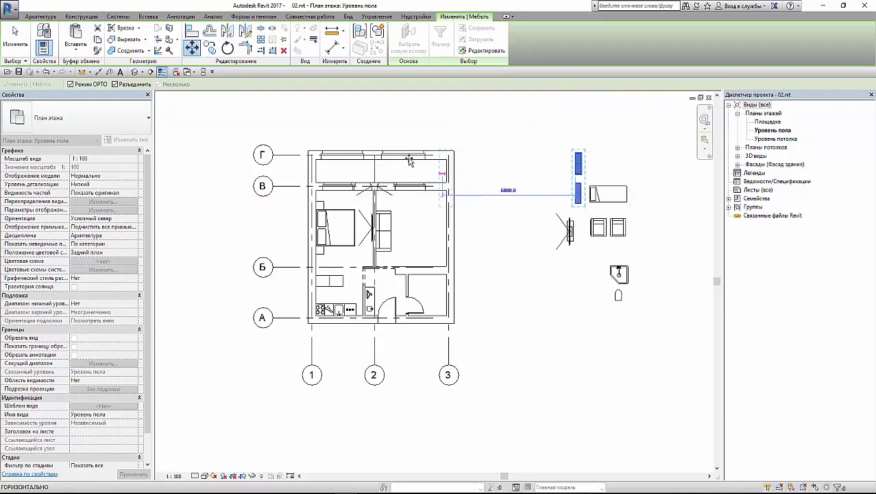
left_click(70, 84)
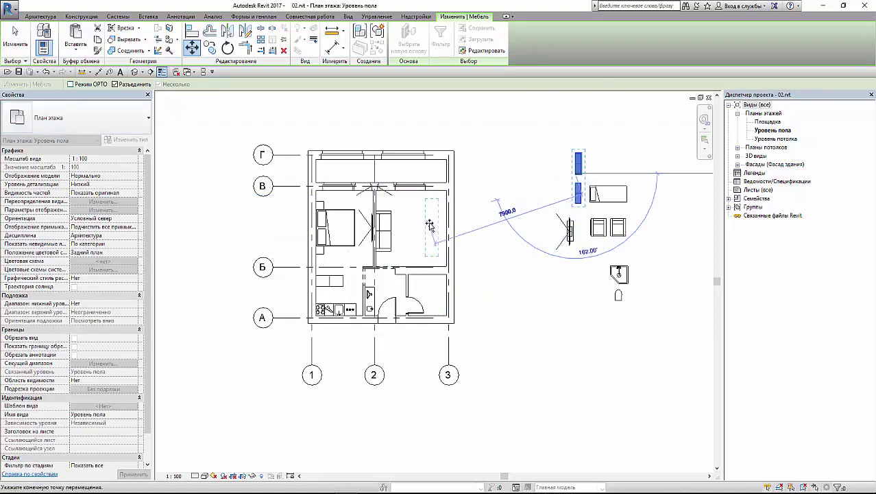
left_click(430, 225)
scroll(432, 219, "up", 4)
Step: Rotate the tall cabinet and move it into the upper-right room's top-right corner
key("Escape")
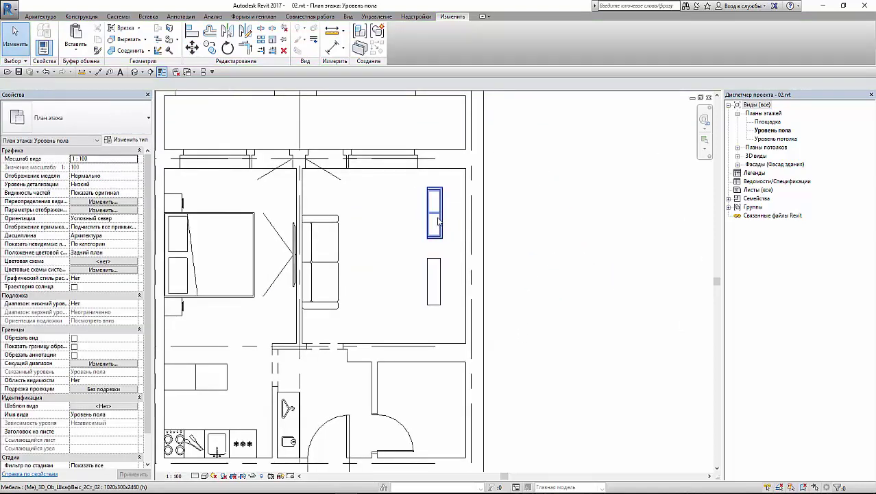
left_click(439, 219)
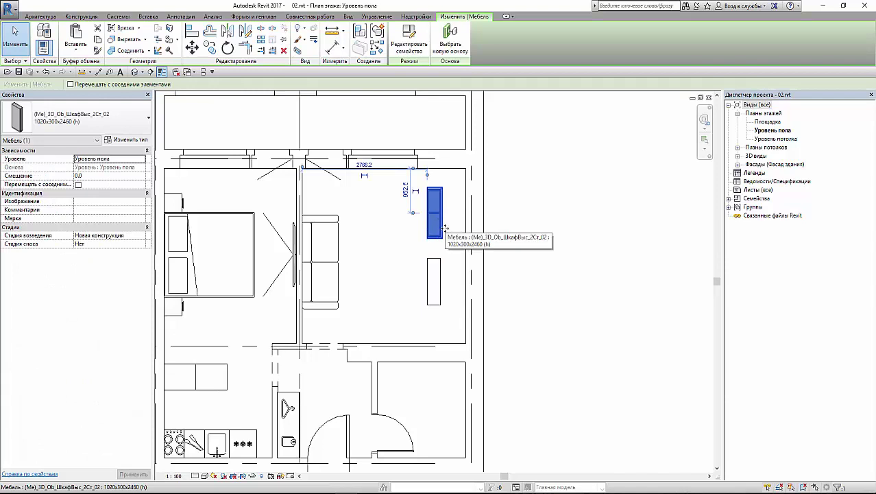
key("space")
key("space")
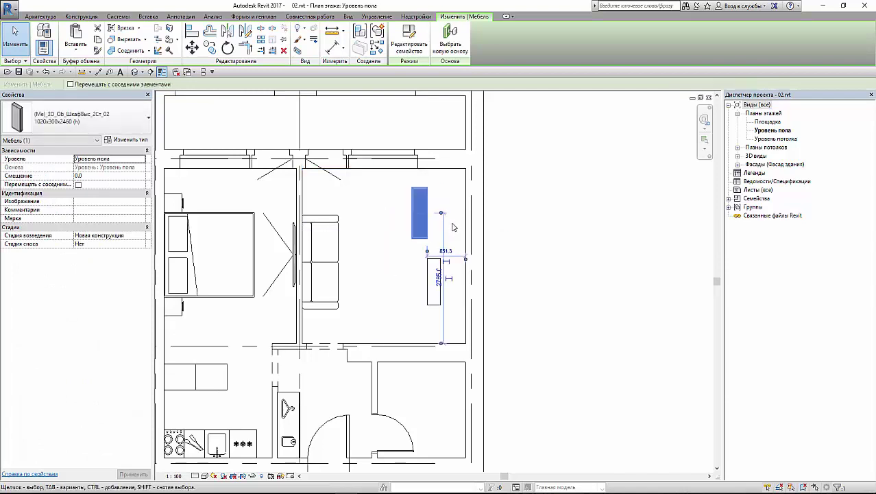
key("space")
key("space")
key("space")
key("space")
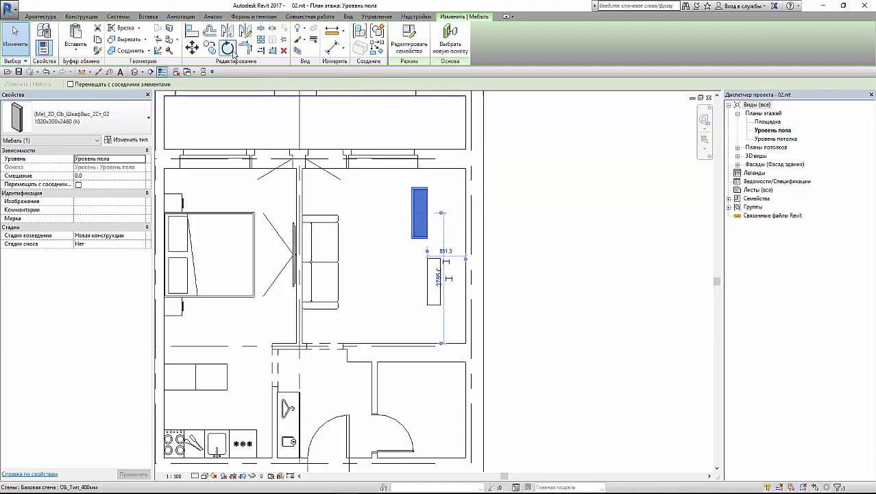
key("ctrl+z")
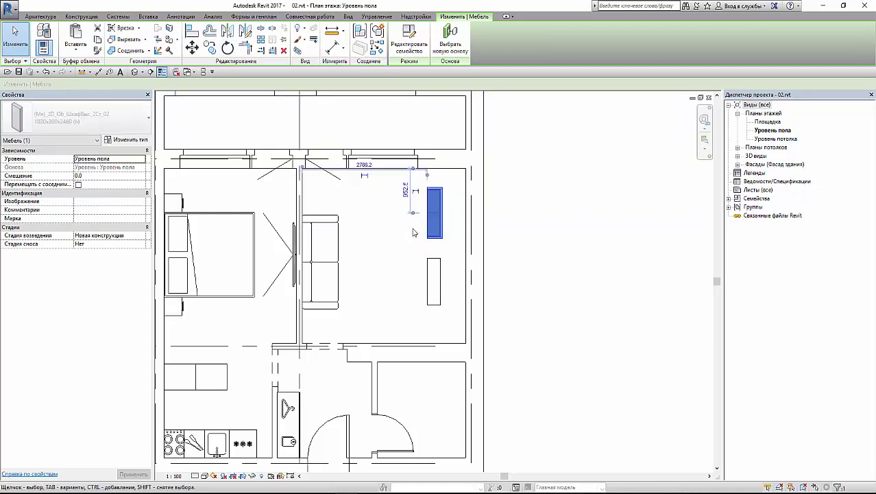
key("space")
key("space")
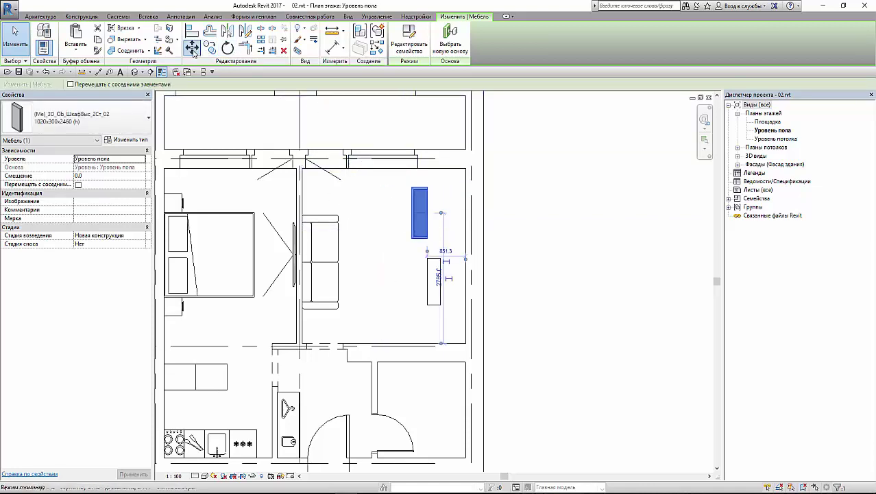
left_click(192, 47)
scroll(439, 203, "up", 2)
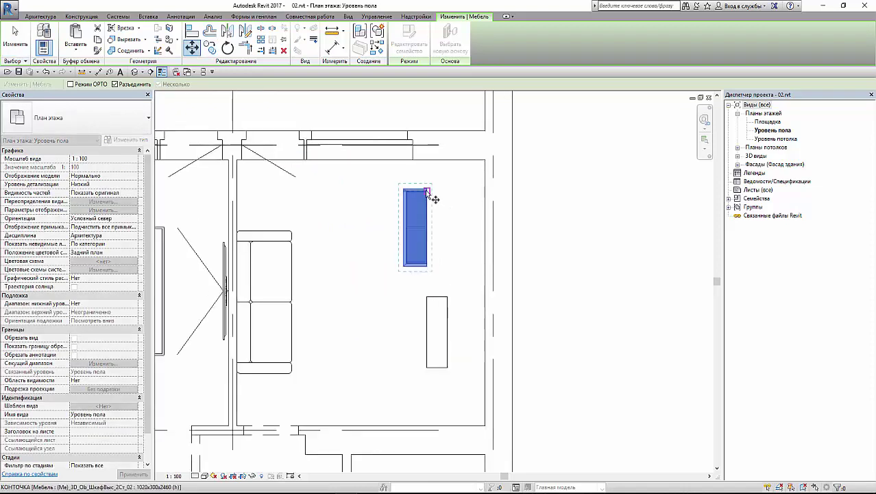
left_click(428, 188)
left_click(486, 160)
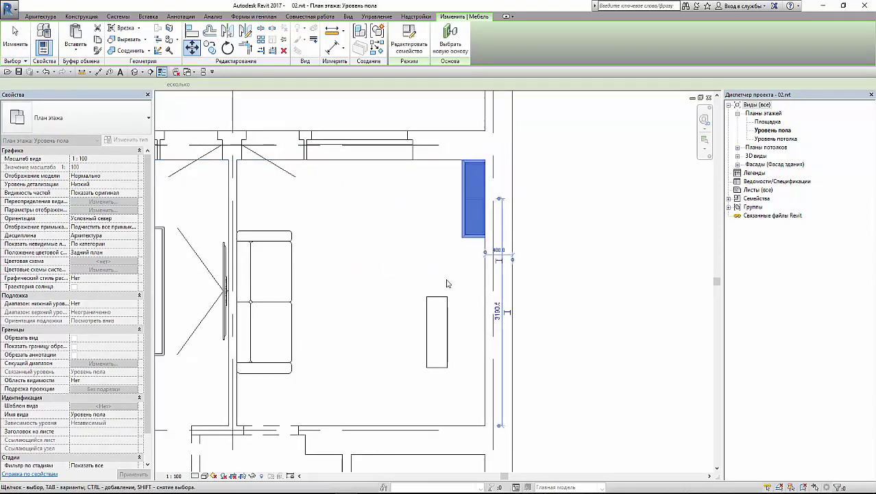
Step: Push the 1000×300×550 low cabinet against the room's right-hand wall
left_click(441, 318)
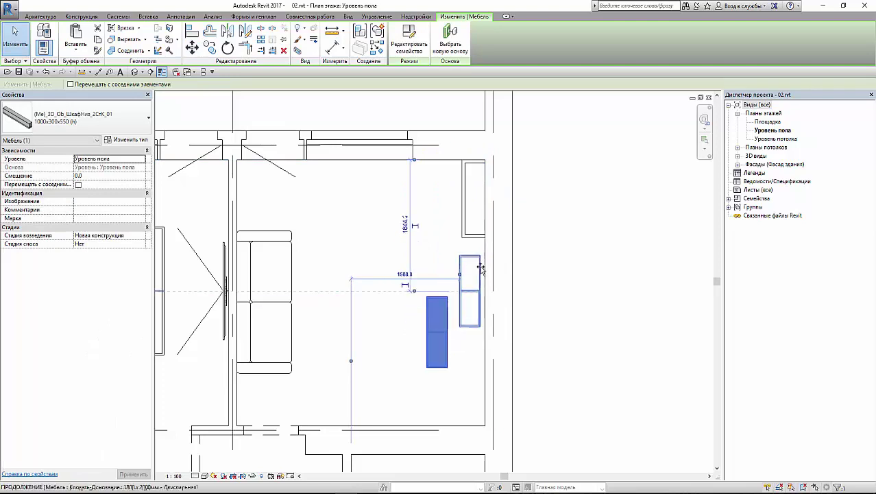
left_click(478, 271)
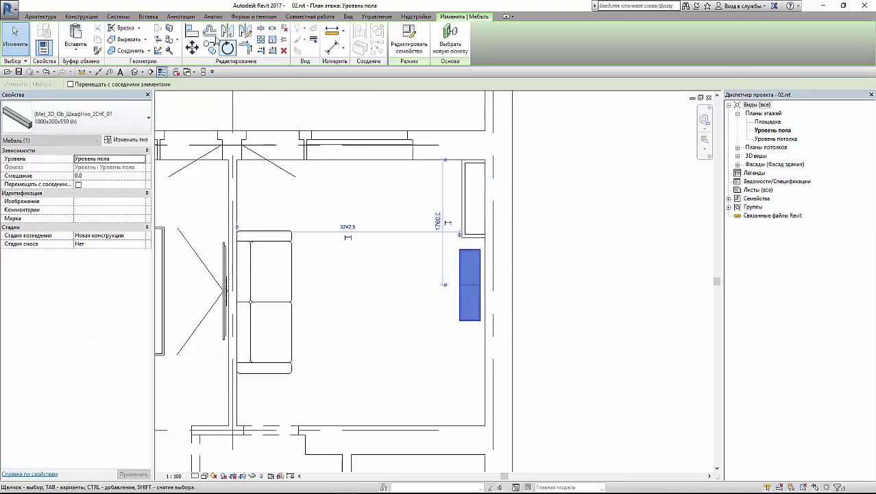
left_click(192, 48)
scroll(472, 256, "up", 2)
scroll(472, 256, "up", 2)
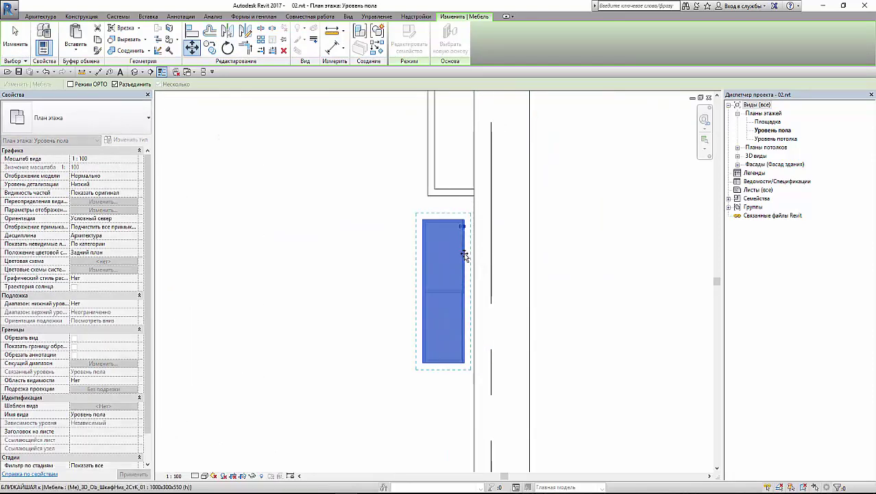
left_click(467, 254)
left_click(474, 253)
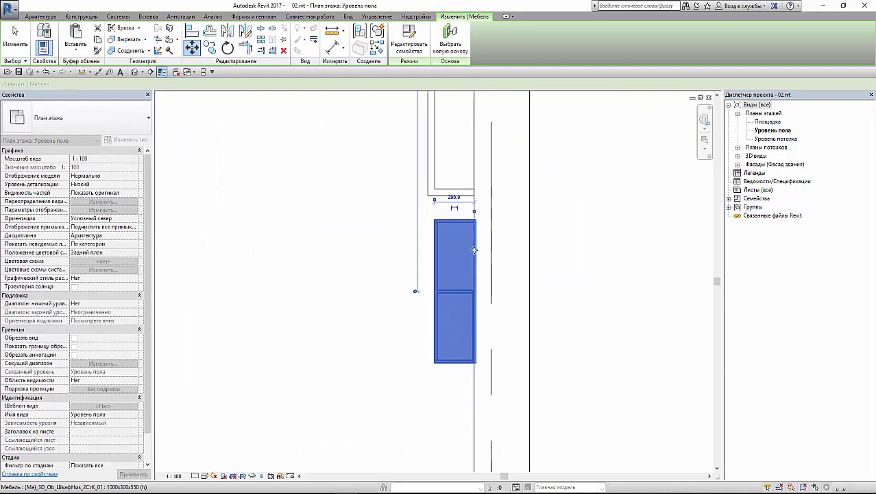
key("Escape")
scroll(500, 240, "down", 2)
scroll(504, 231, "down", 2)
scroll(528, 262, "down", 2)
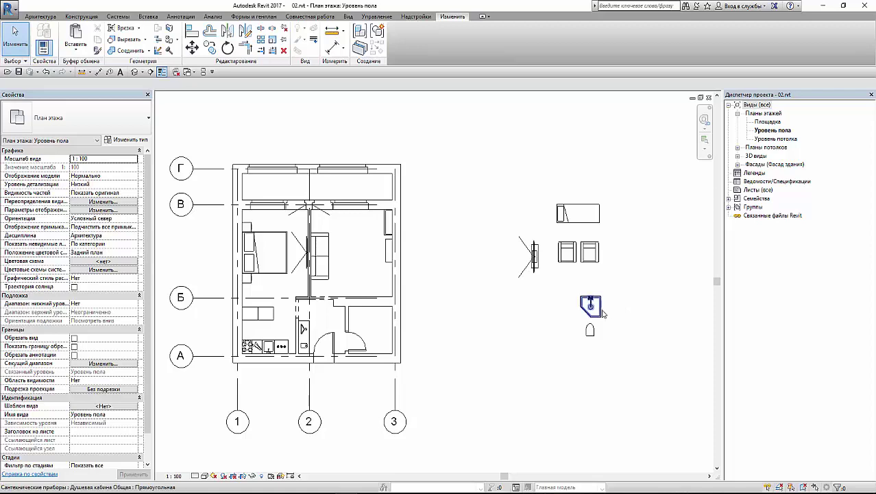
Step: Move the shower cabin into the bathroom's upper-right corner and align it flush with the wall
left_click(591, 306)
left_click(193, 47)
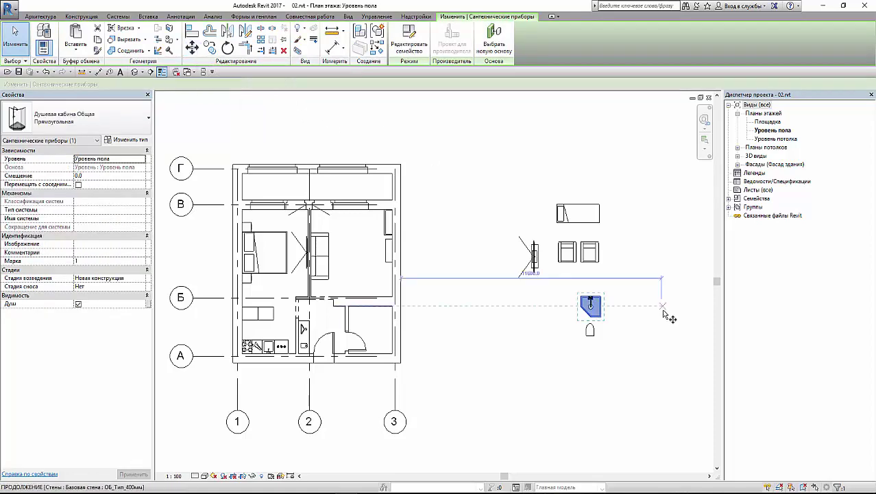
scroll(582, 306, "up", 3)
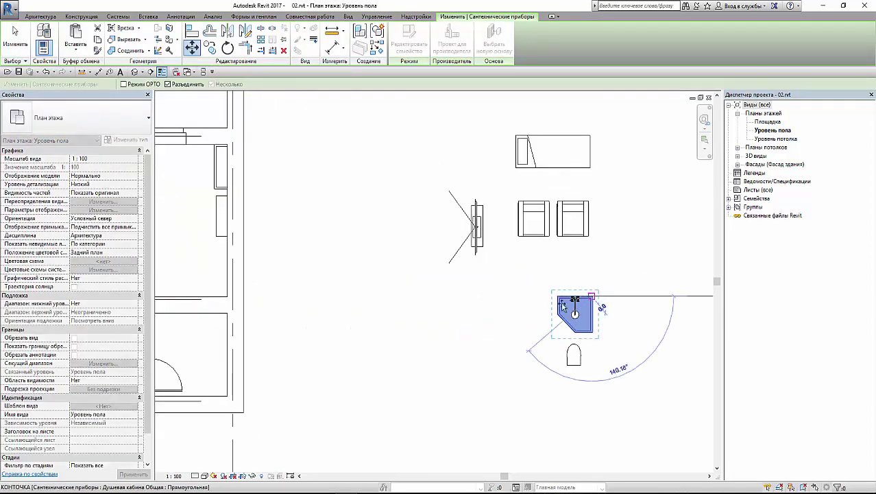
scroll(637, 219, "down", 3)
scroll(464, 231, "up", 4)
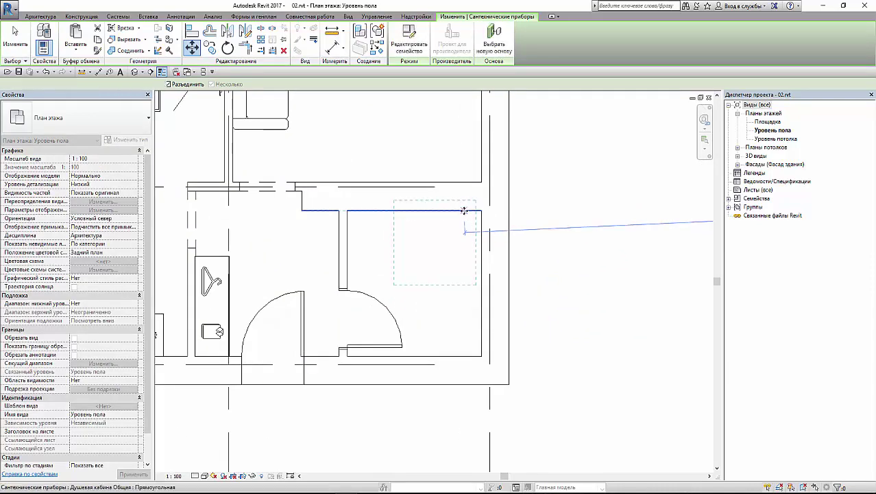
left_click(465, 210)
left_click(193, 47)
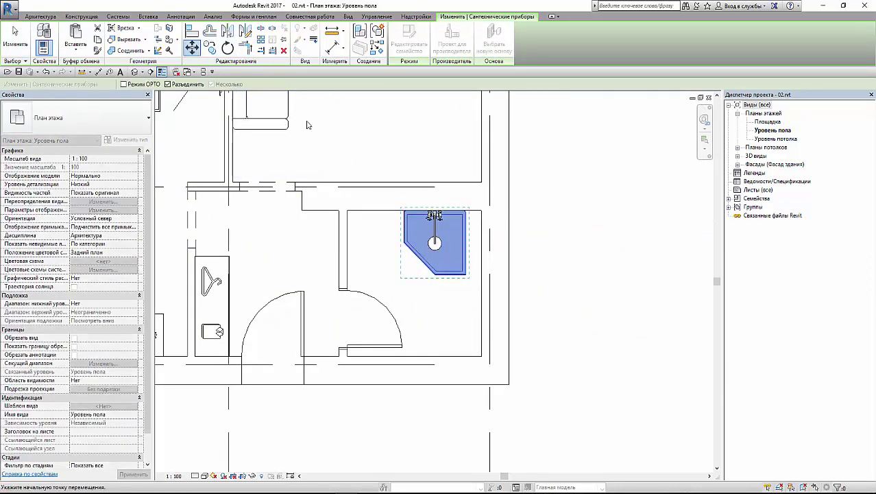
key("Escape")
key("a")
key("l")
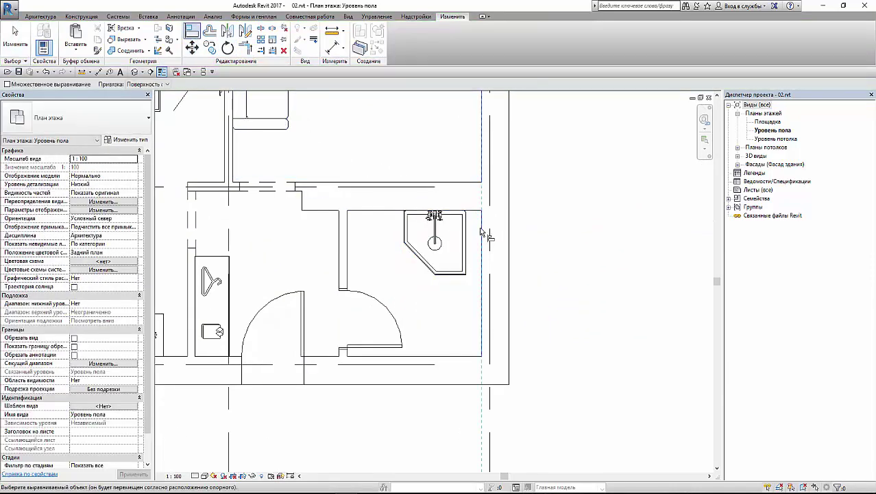
left_click(469, 232)
scroll(464, 219, "down", 4)
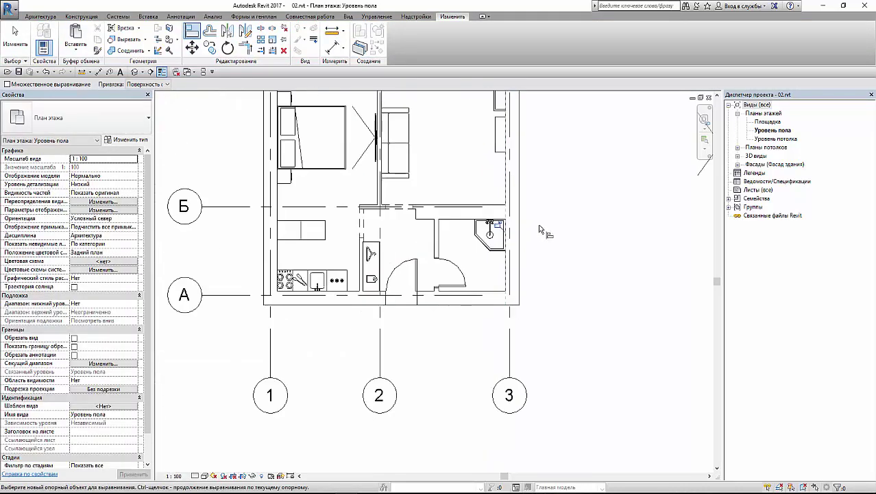
key("Escape")
key("Escape")
Step: Move the 360×530×400 toilet against the bathroom's bottom wall beside the shower
left_click(635, 223)
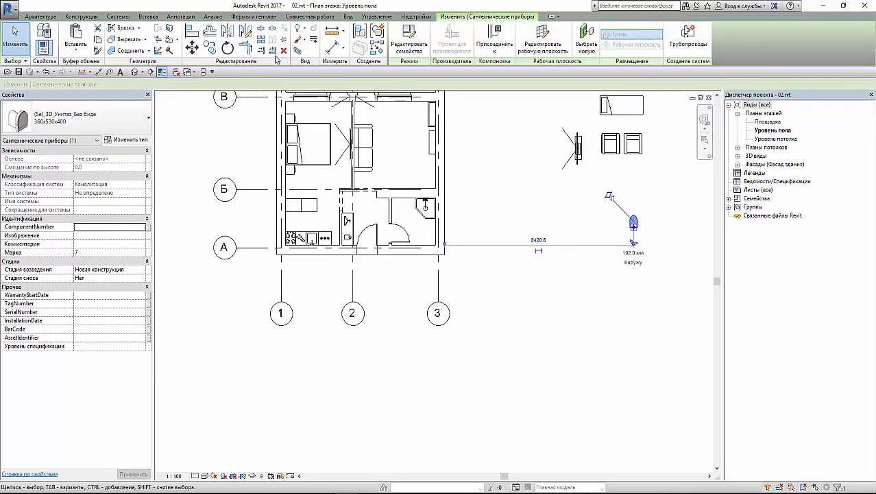
left_click(192, 46)
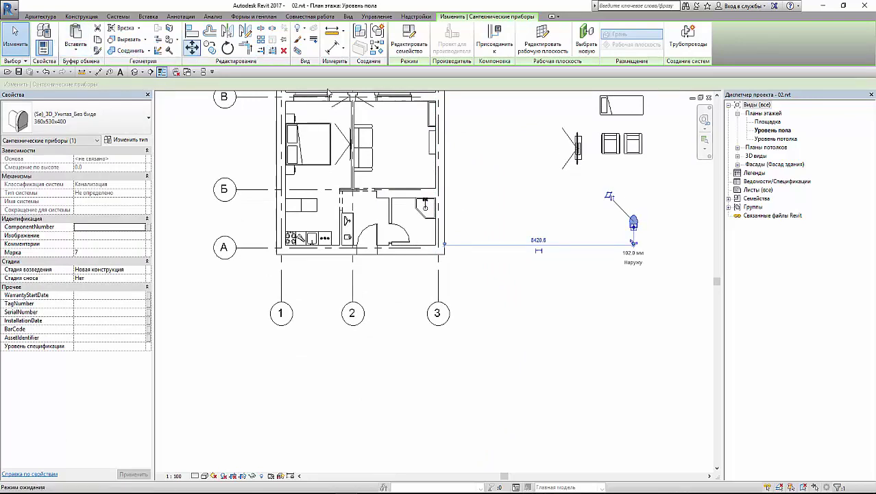
left_click(634, 243)
scroll(411, 254, "up", 3)
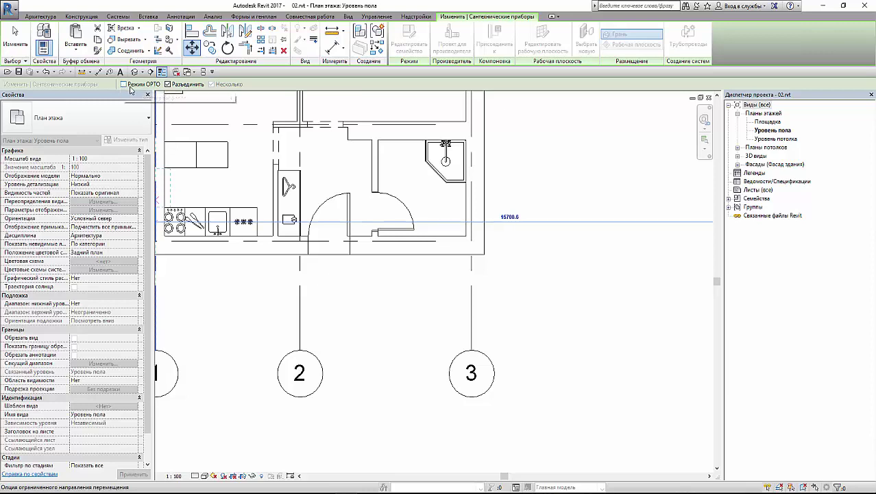
left_click(542, 242)
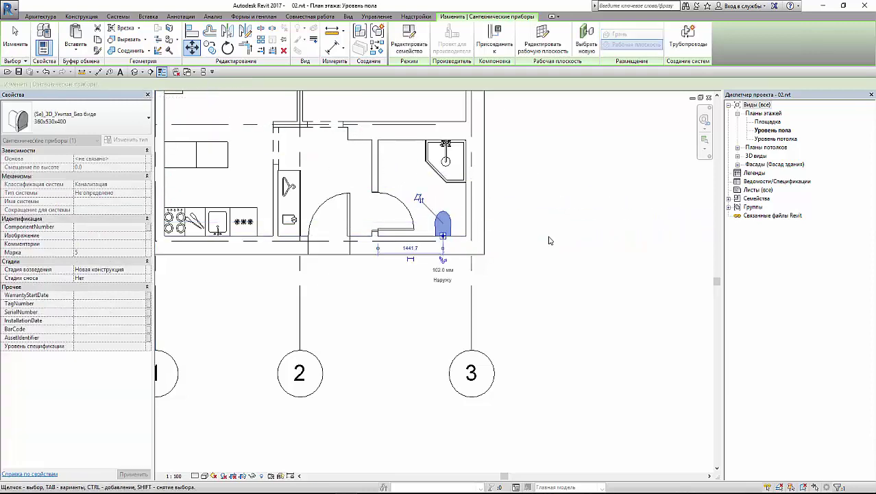
left_click(548, 240)
scroll(480, 247, "down", 3)
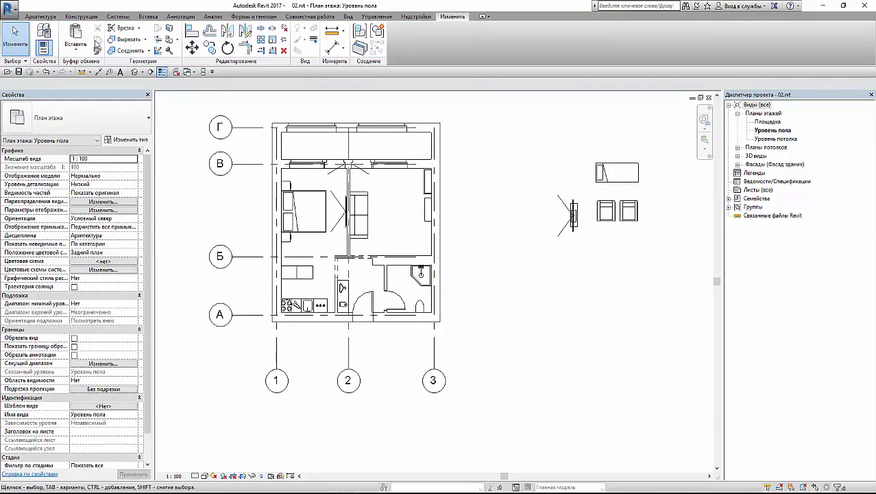
Step: Start the Architecture Component tool and bring up the Load Family library browser
left_click(43, 16)
left_click(102, 49)
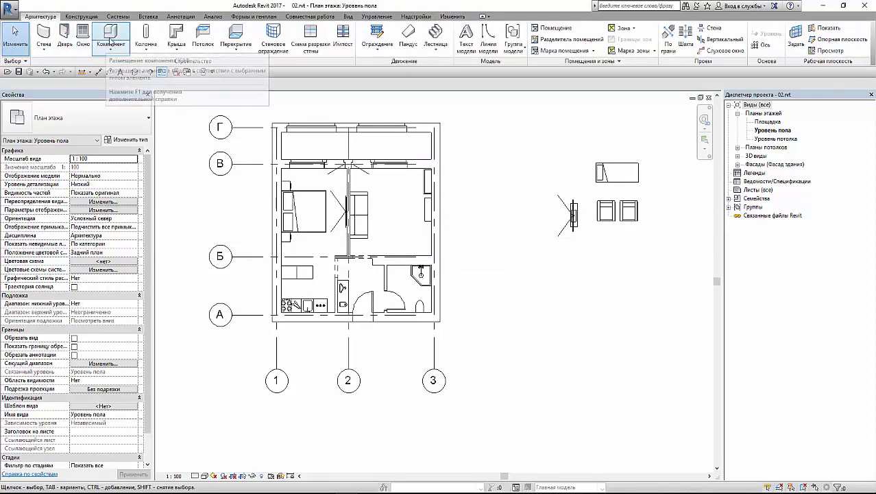
left_click(147, 84)
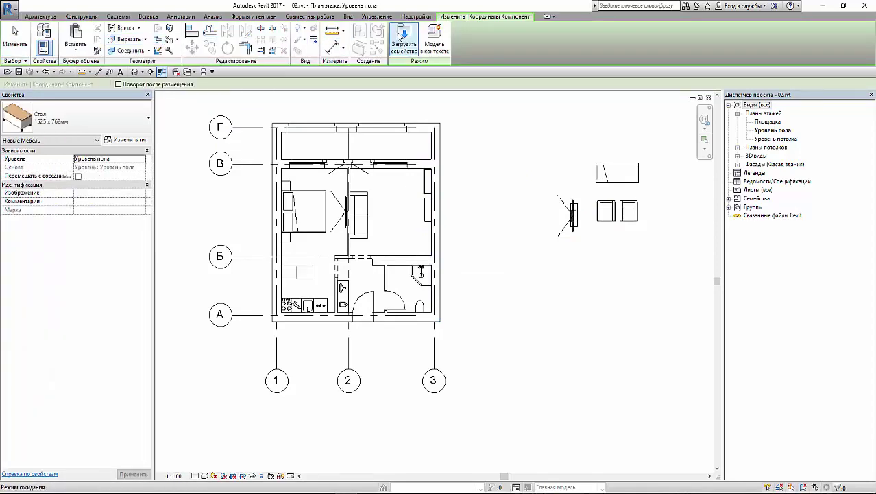
left_click(402, 38)
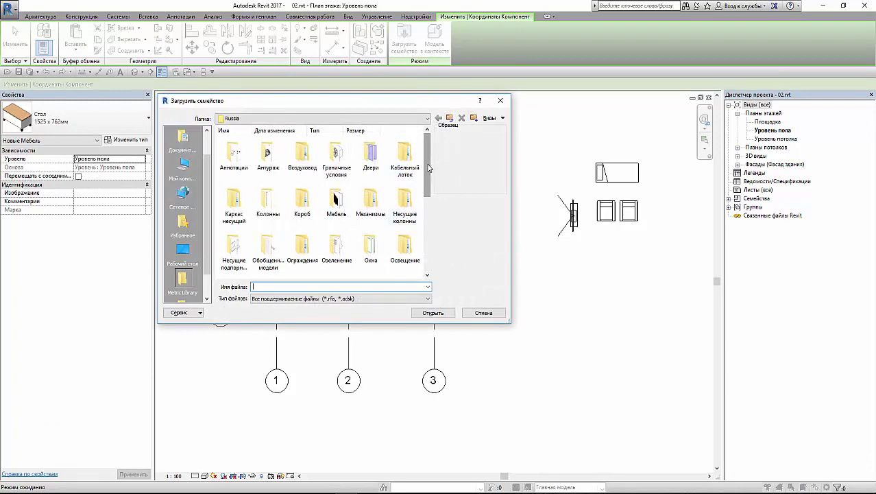
left_click_drag(426, 171, 421, 236)
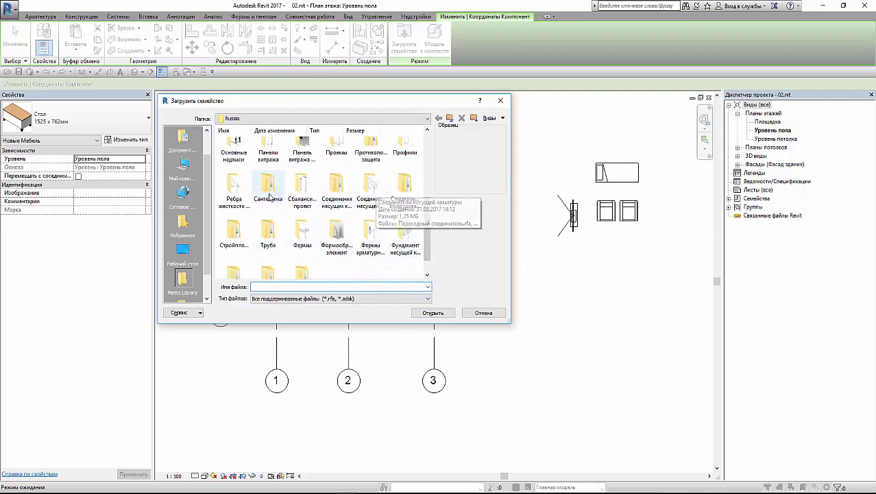
Step: From Сантехника > Архитектурные > Приборы > Раковины, load Туалетный столик с раковиной-Квадратный
double_click(268, 183)
double_click(268, 156)
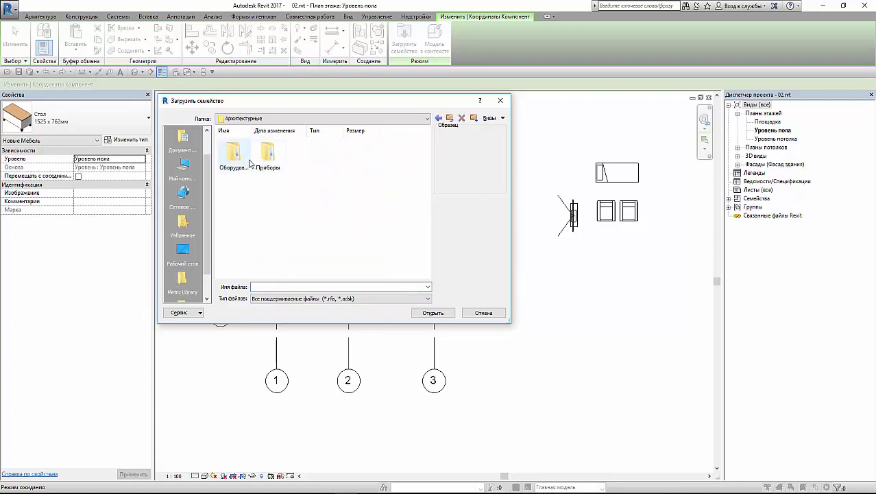
left_click(265, 165)
double_click(264, 160)
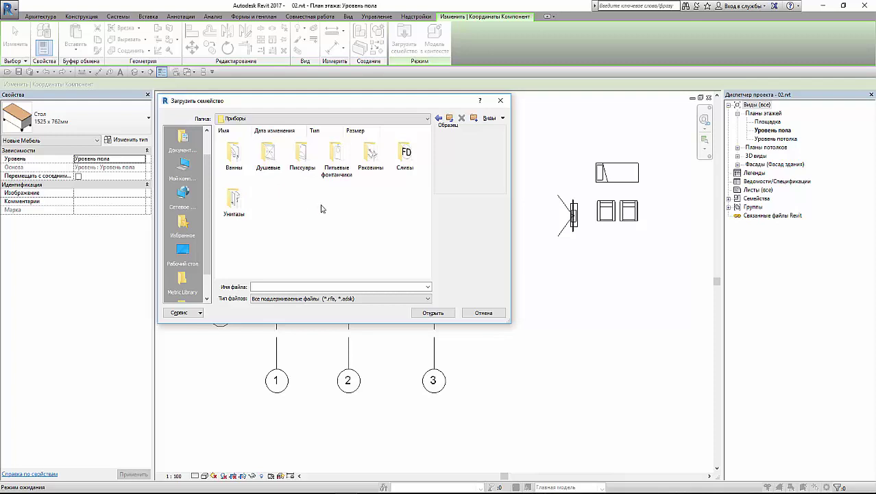
double_click(367, 163)
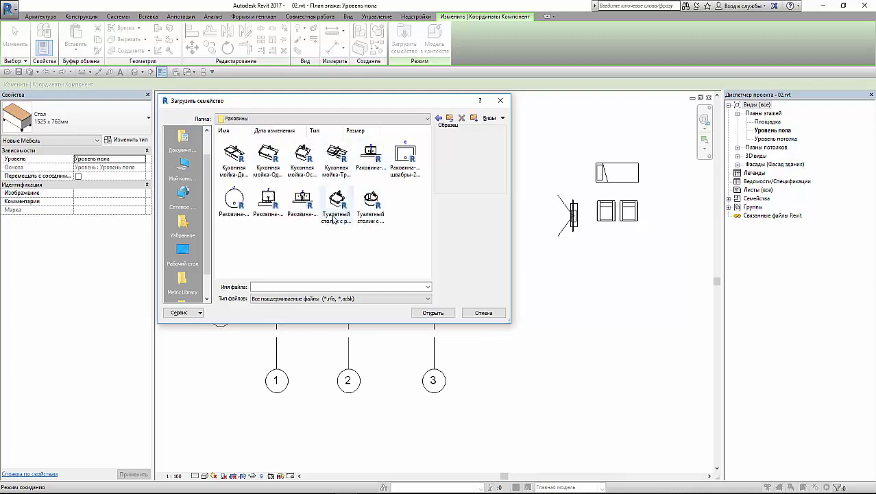
left_click(266, 210)
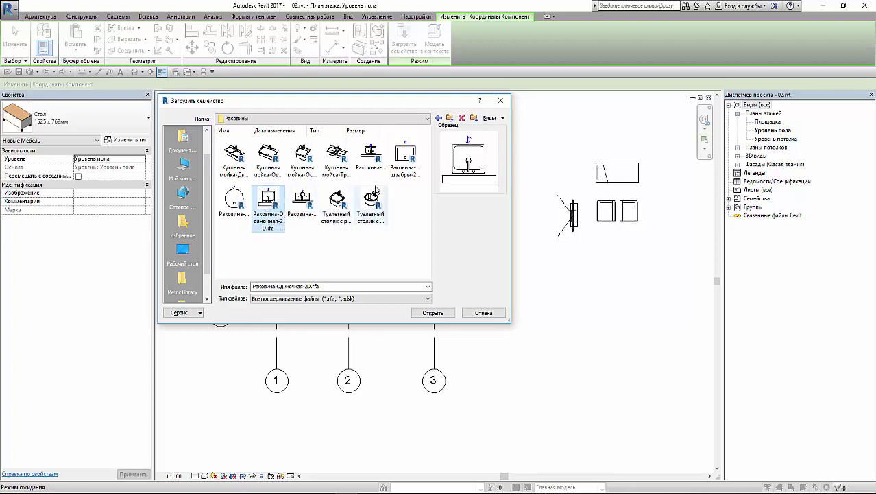
left_click(402, 175)
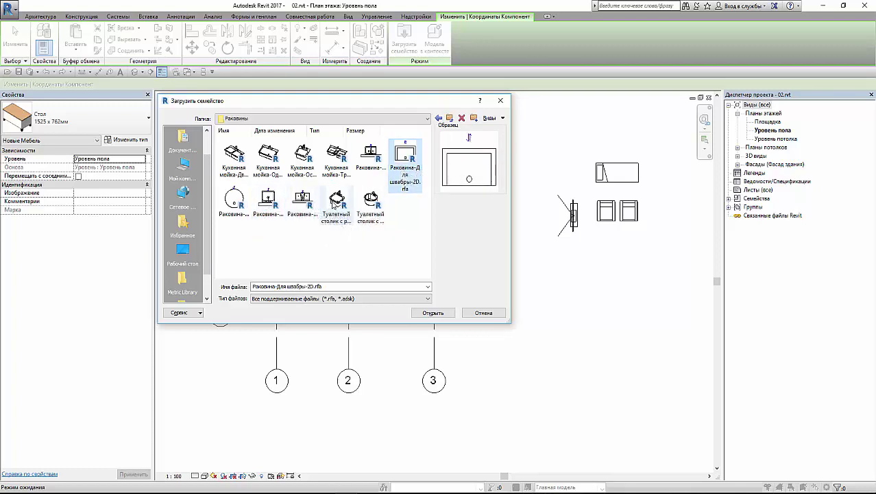
left_click(337, 202)
left_click(424, 314)
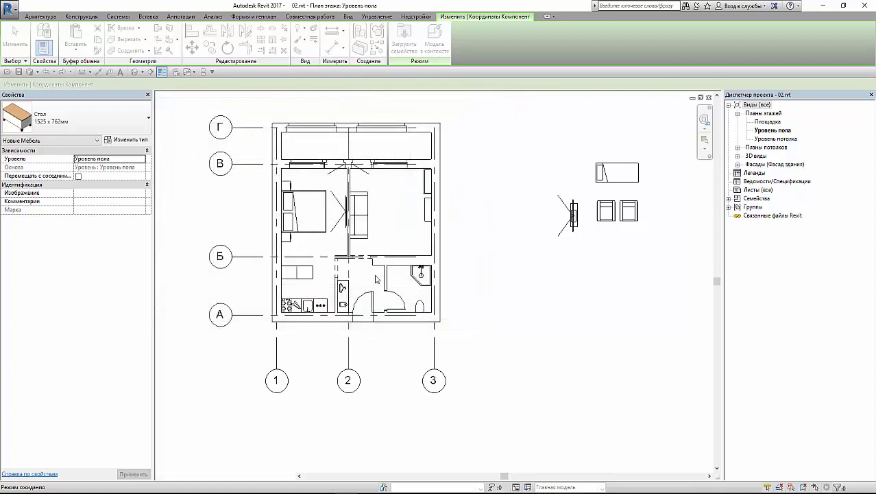
Step: Place one square vanity sink in the bathroom's top-left corner and select it
scroll(388, 281, "up", 3)
scroll(388, 281, "up", 2)
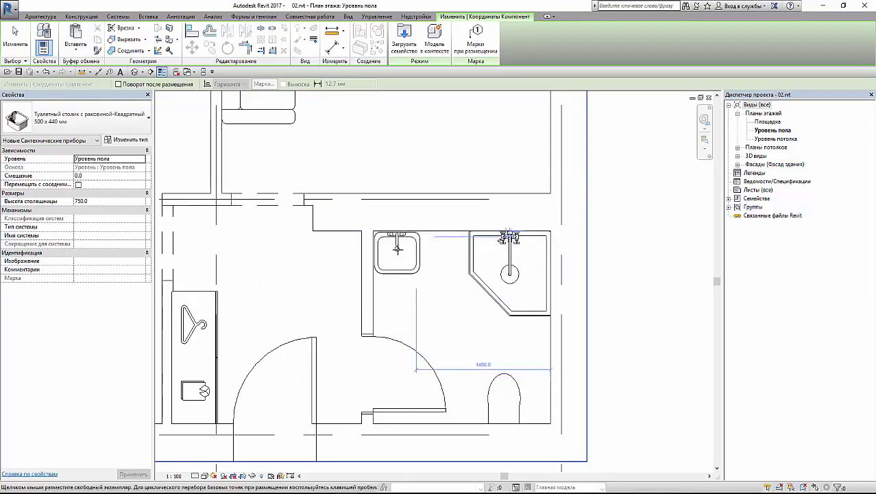
left_click(402, 254)
key("Escape")
key("Escape")
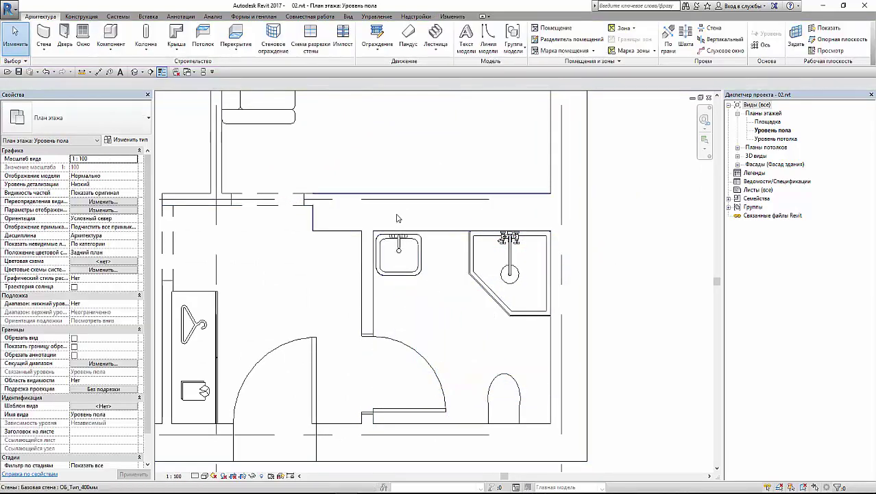
left_click(396, 254)
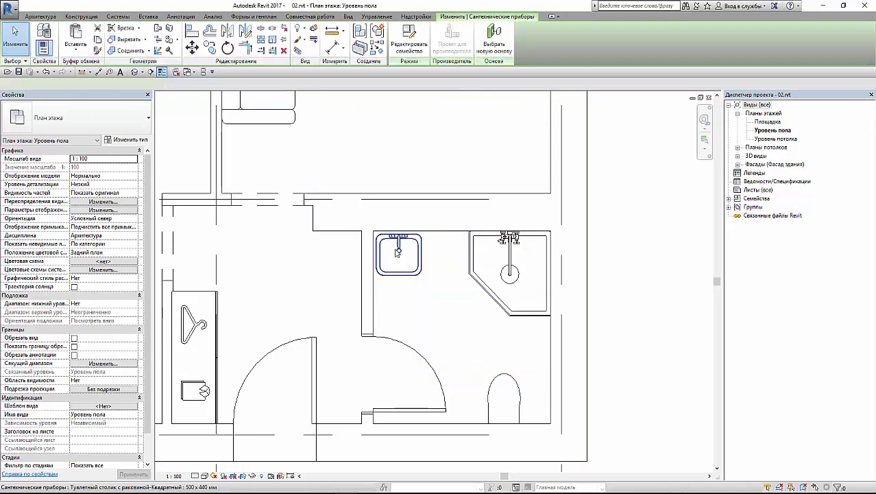
Step: Align the vanity's left and top edges flush with the bathroom walls
key("a")
key("l")
scroll(406, 252, "up", 2)
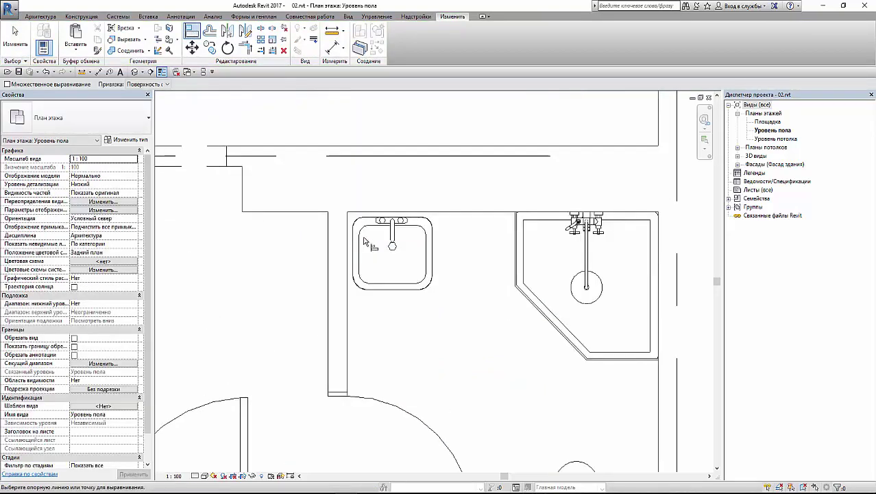
left_click(353, 240)
left_click(353, 212)
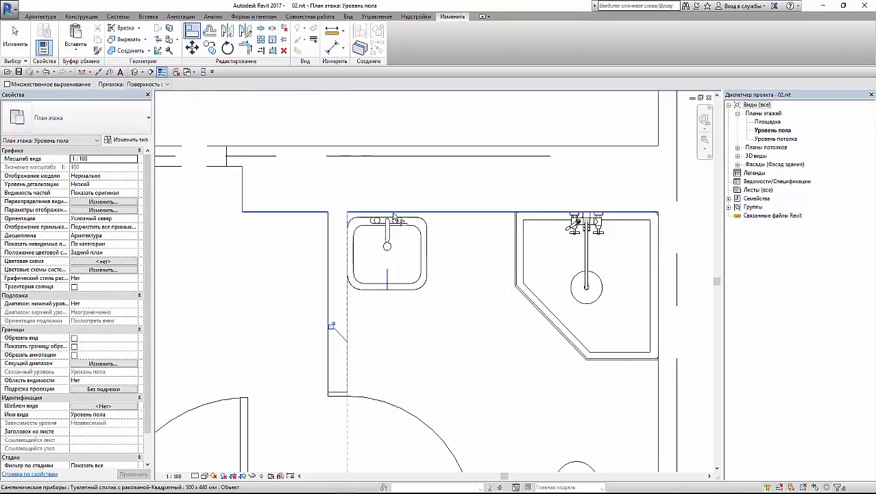
left_click(374, 218)
scroll(453, 287, "down", 2)
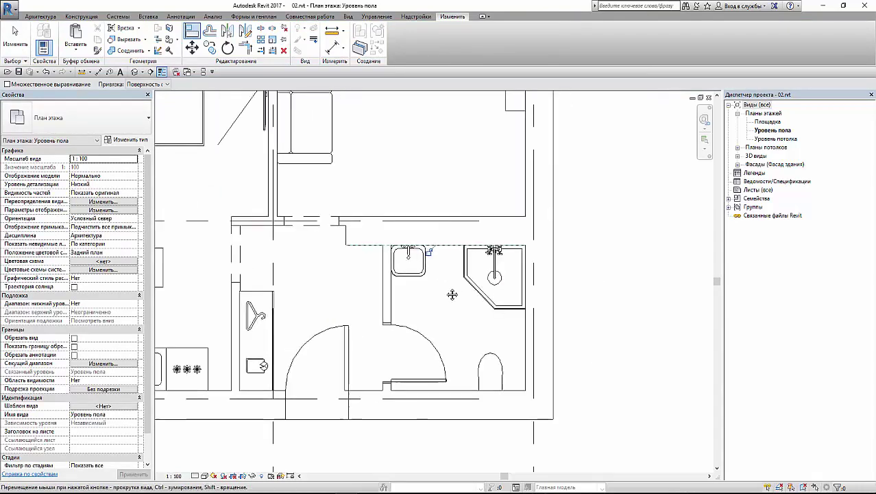
scroll(453, 292, "down", 2)
scroll(449, 284, "down", 2)
scroll(442, 273, "down", 2)
middle_click_drag(443, 273, 420, 292)
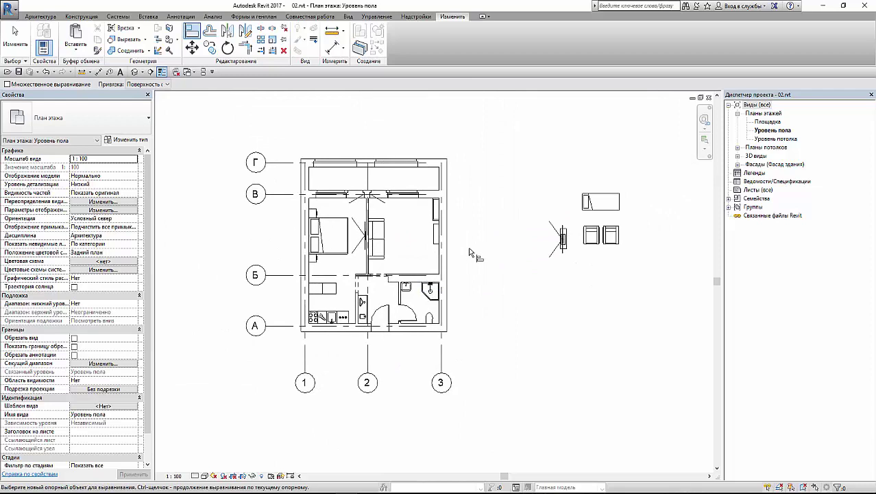
key("Escape")
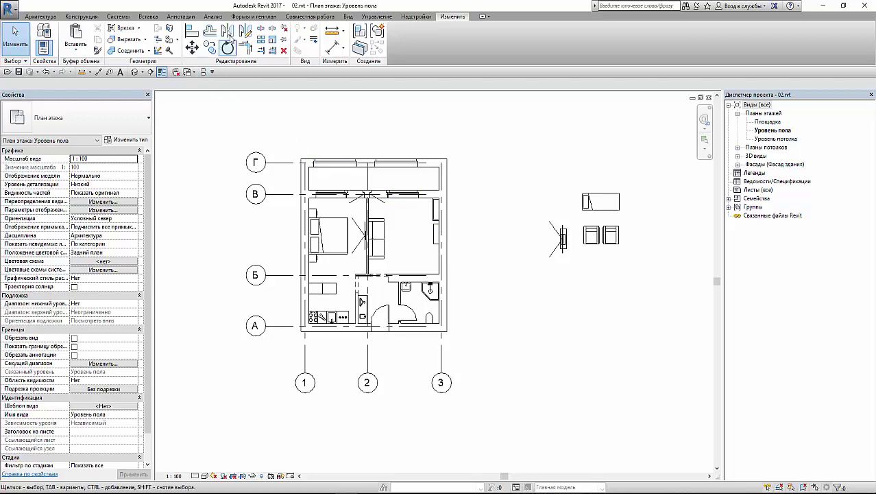
Step: Tile the 02.rvt plan and 3D view side by side, closing the Мебель.rvt window
left_click(347, 17)
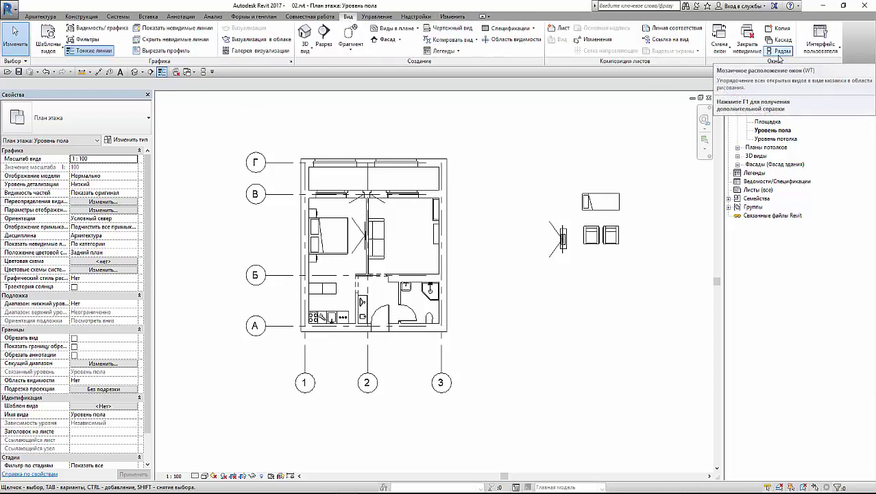
left_click(780, 59)
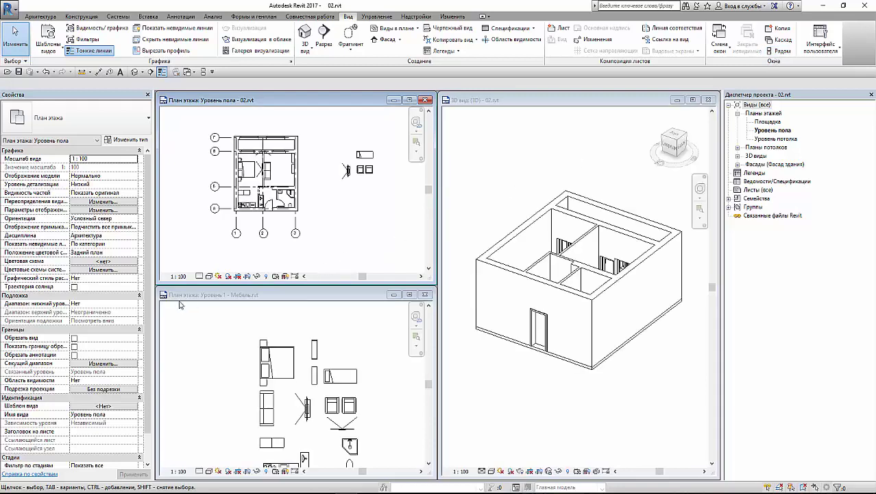
left_click(425, 295)
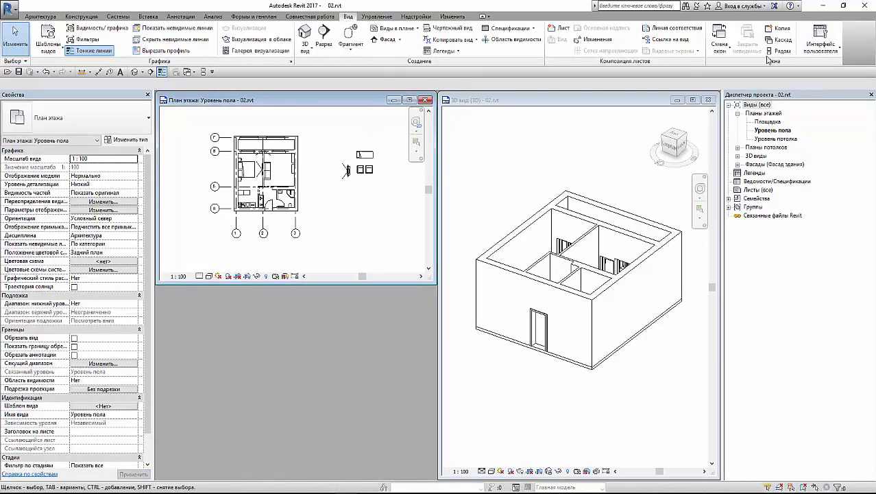
left_click(773, 57)
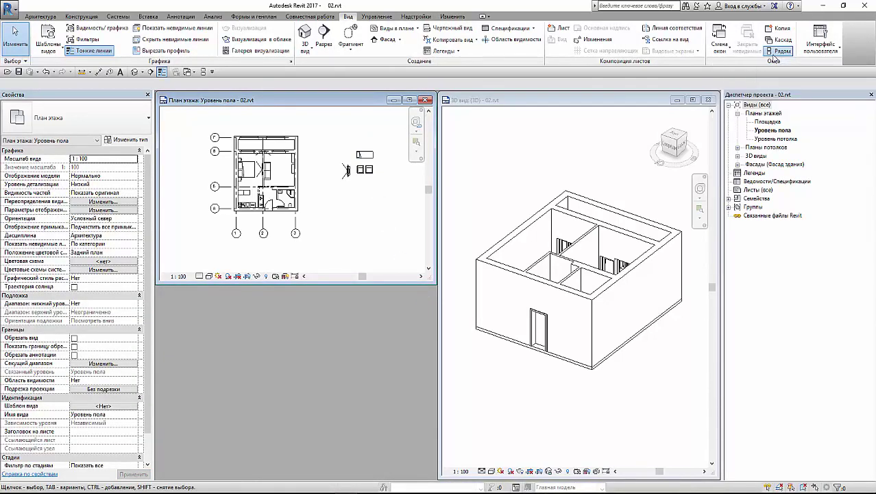
left_click(536, 296)
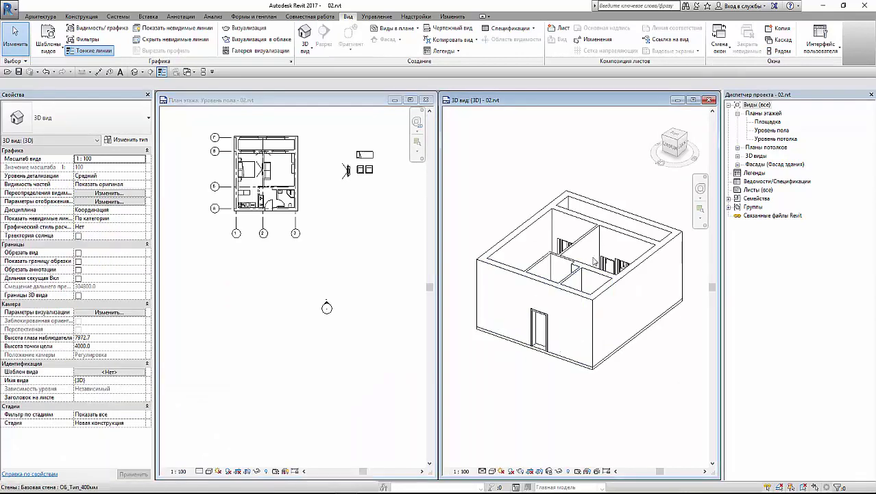
mouse_move(652, 246)
middle_mouse_down("shift")
mouse_move(484, 200)
mouse_move(527, 230)
middle_mouse_up("shift")
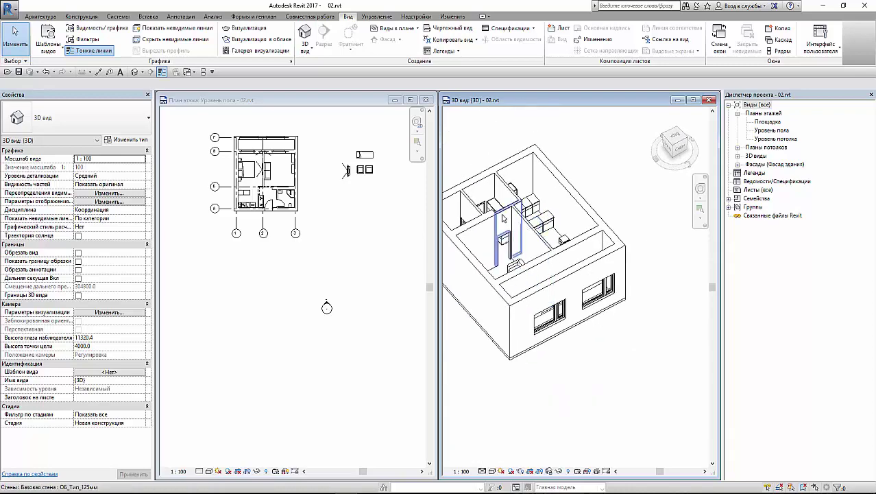
left_click(504, 218)
mouse_move(503, 218)
middle_mouse_down("shift")
mouse_move(547, 221)
mouse_move(595, 255)
mouse_move(624, 251)
mouse_move(588, 338)
mouse_move(559, 316)
mouse_move(688, 293)
middle_mouse_up("shift")
scroll(547, 221, "up", 3)
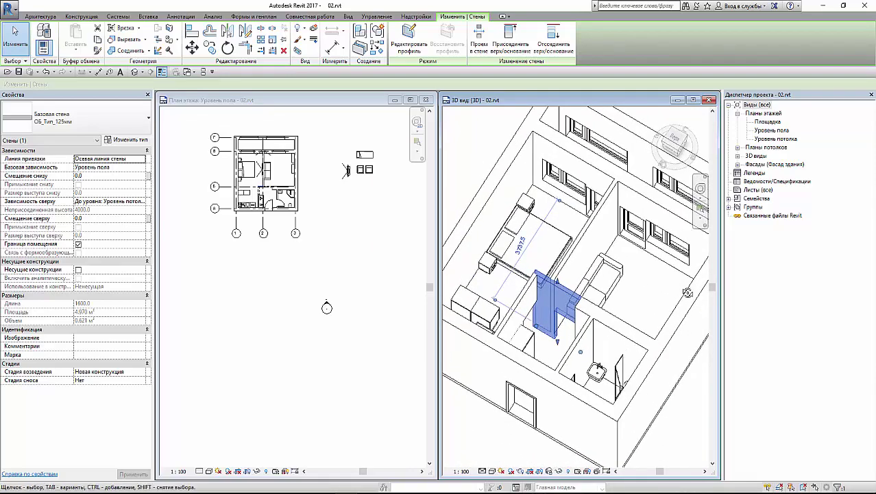
scroll(688, 292, "down", 2)
scroll(617, 278, "down", 2)
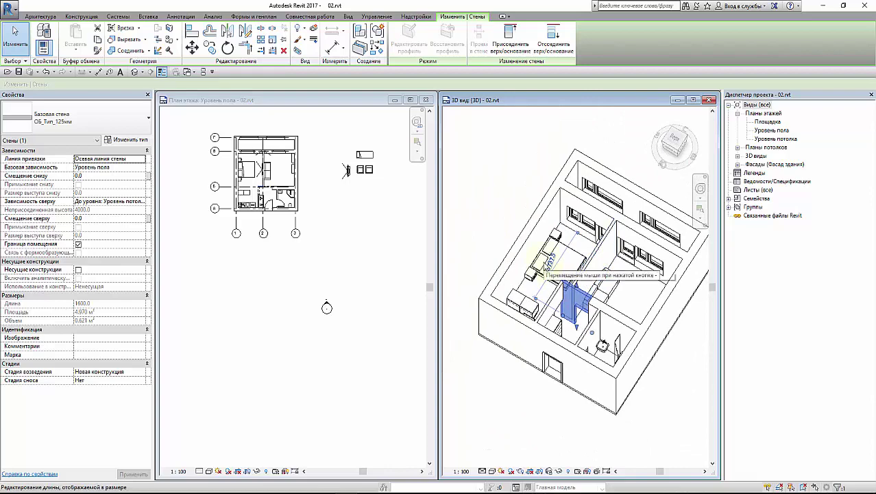